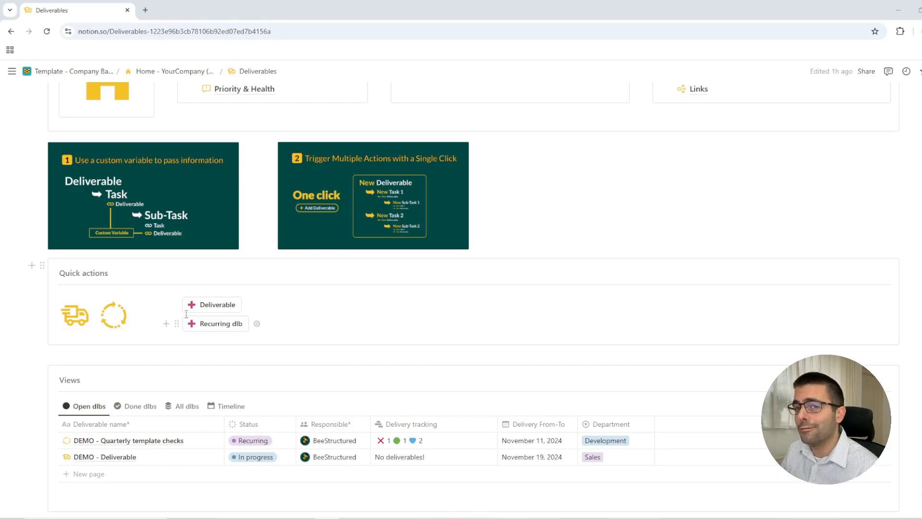
# Step: Create a new deliverable from the quick actions and add a complex task to it
pyautogui.click(213, 304)
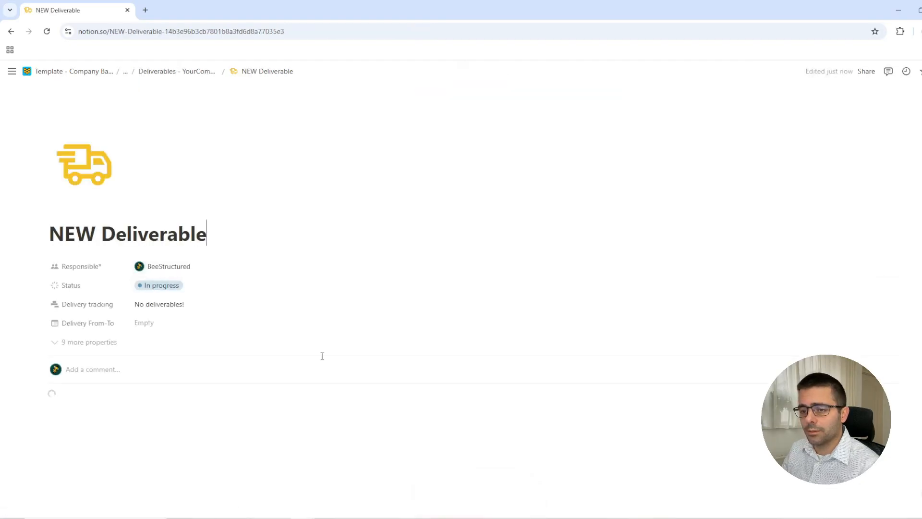
pyautogui.scroll(-5, 319, 377)
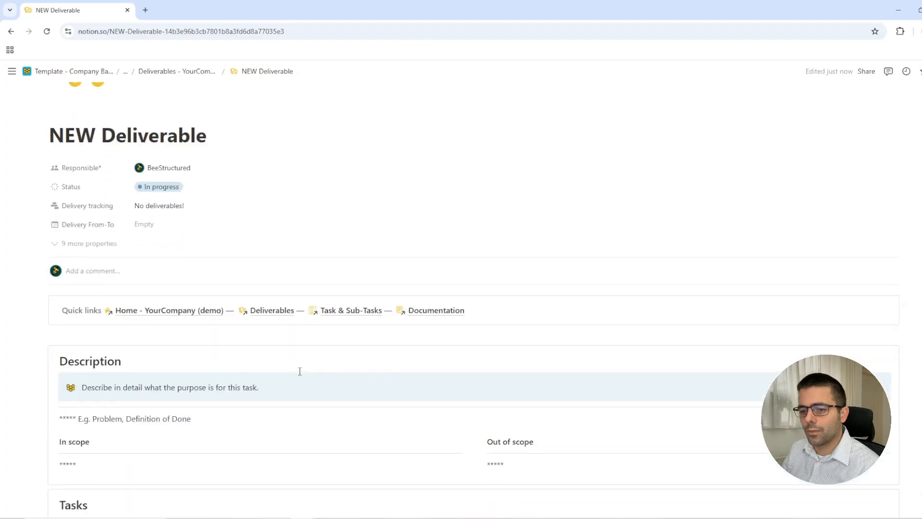
pyautogui.scroll(-4, 289, 355)
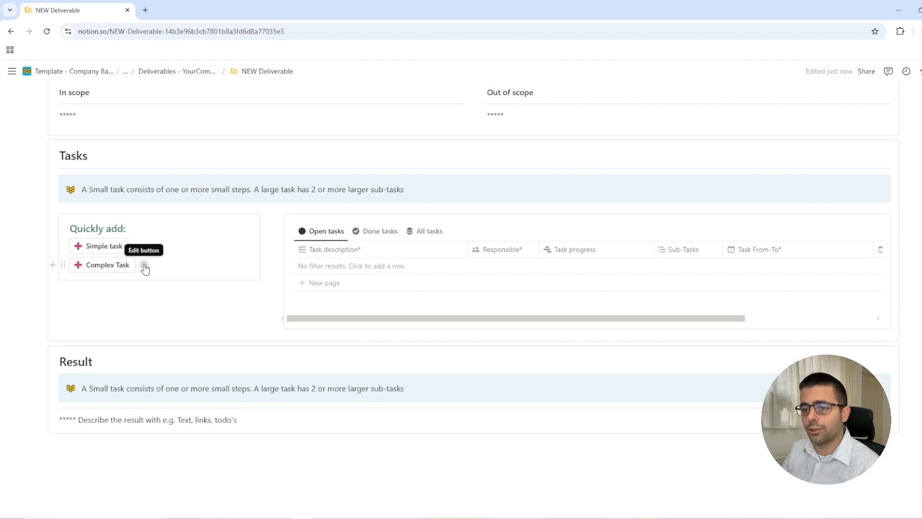
pyautogui.scroll(-1, 130, 240)
pyautogui.click(107, 212)
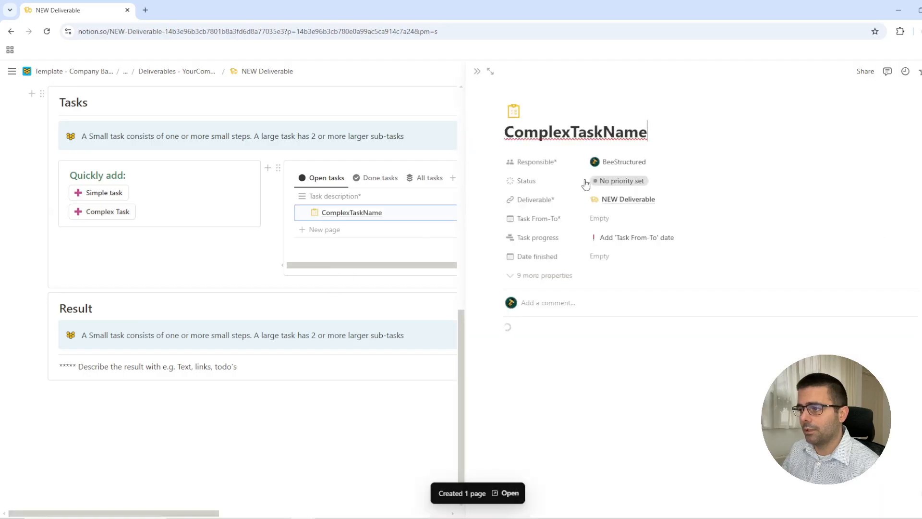
# Step: Open the ComplexTaskName task as a full page and add a new sub-task to it
pyautogui.click(490, 72)
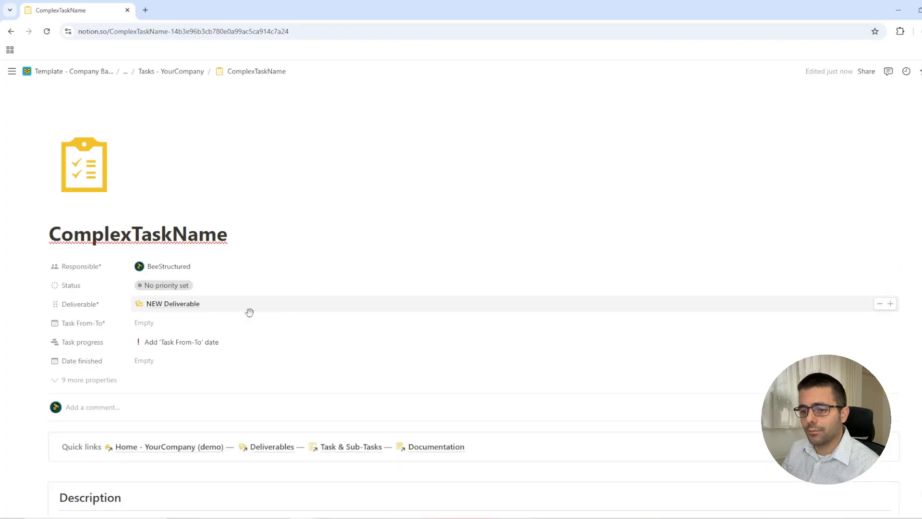
pyautogui.scroll(-8, 249, 312)
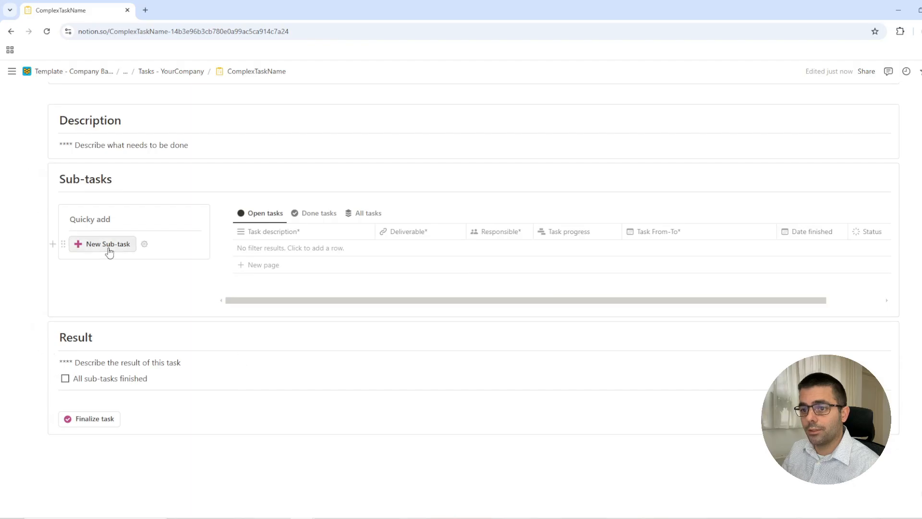
pyautogui.click(109, 249)
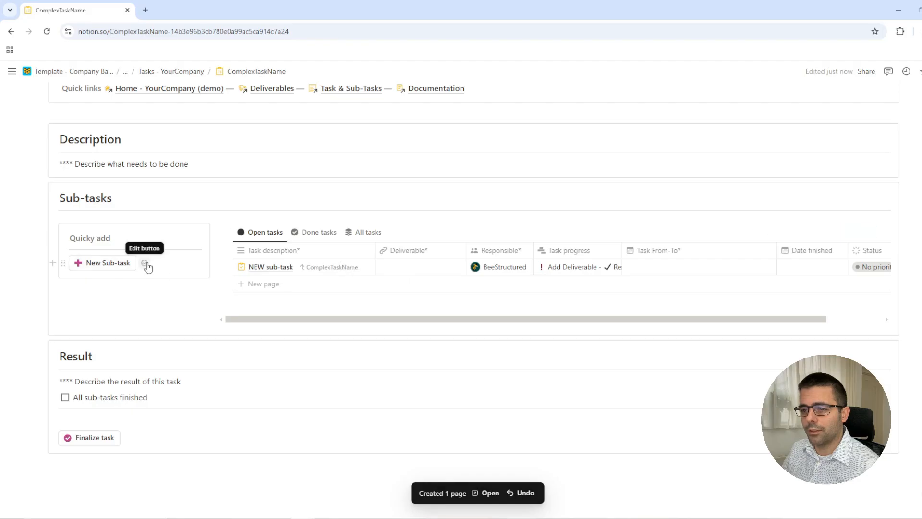
# Step: Edit the New Sub-task button and add the Deliverable* property to its add-page action, leaving the value unset
pyautogui.click(144, 263)
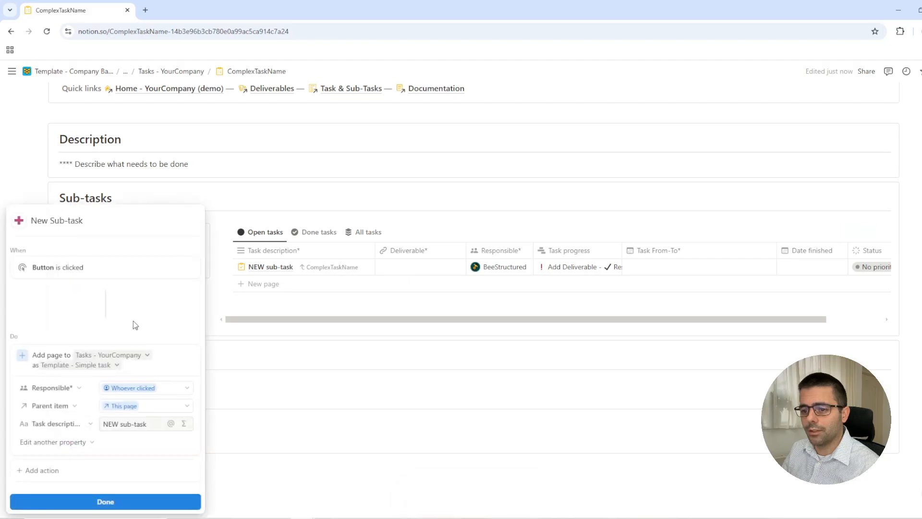
pyautogui.click(86, 443)
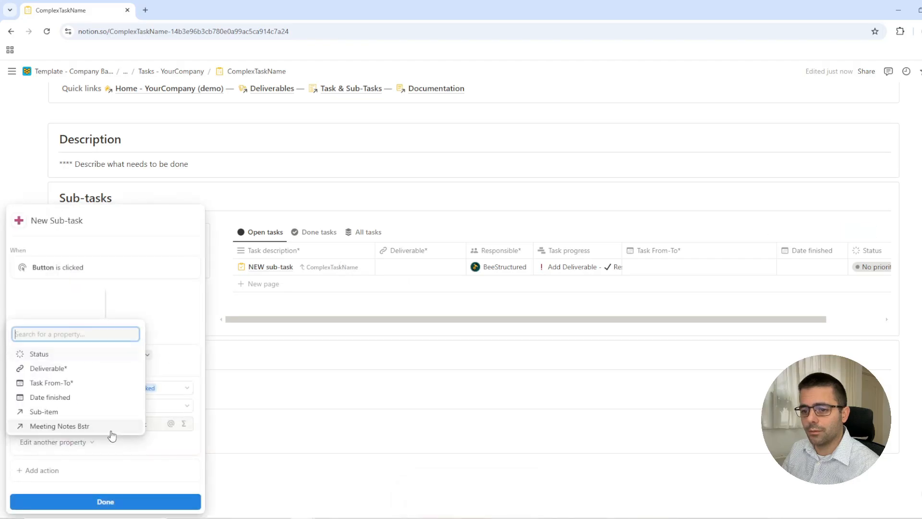
pyautogui.click(91, 373)
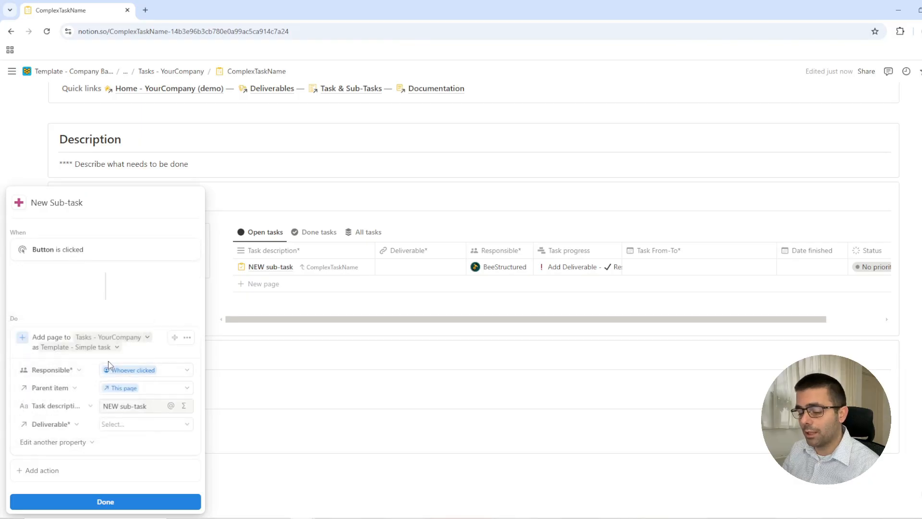
pyautogui.click(116, 425)
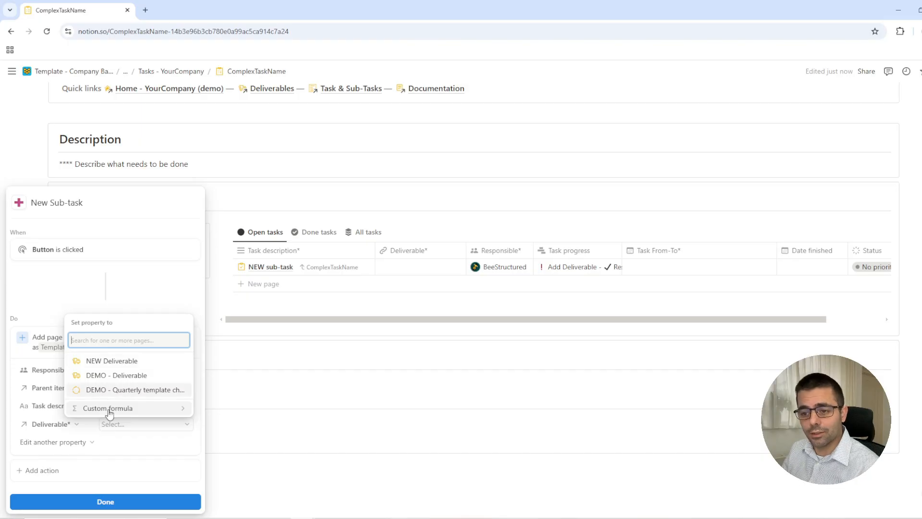
pyautogui.click(103, 468)
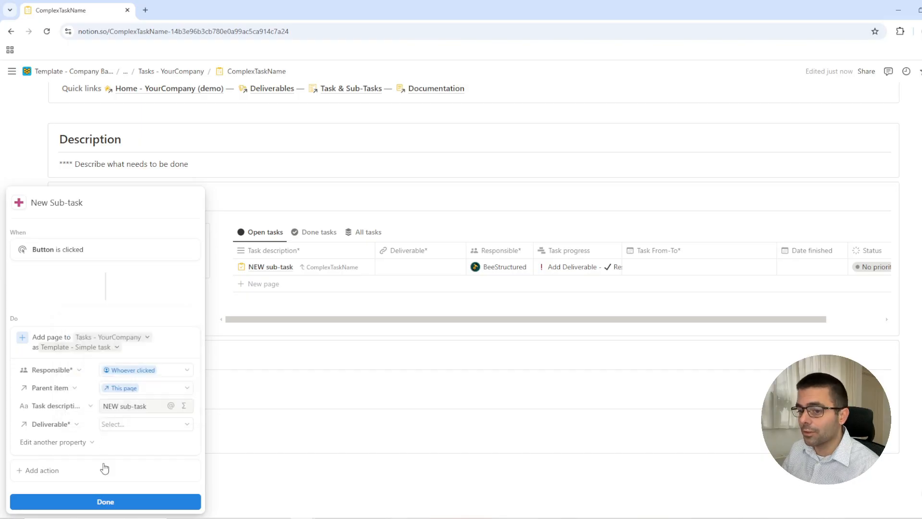
# Step: Add a Define variables action to the New Sub-task button and name the variable "deliverable"
pyautogui.click(104, 469)
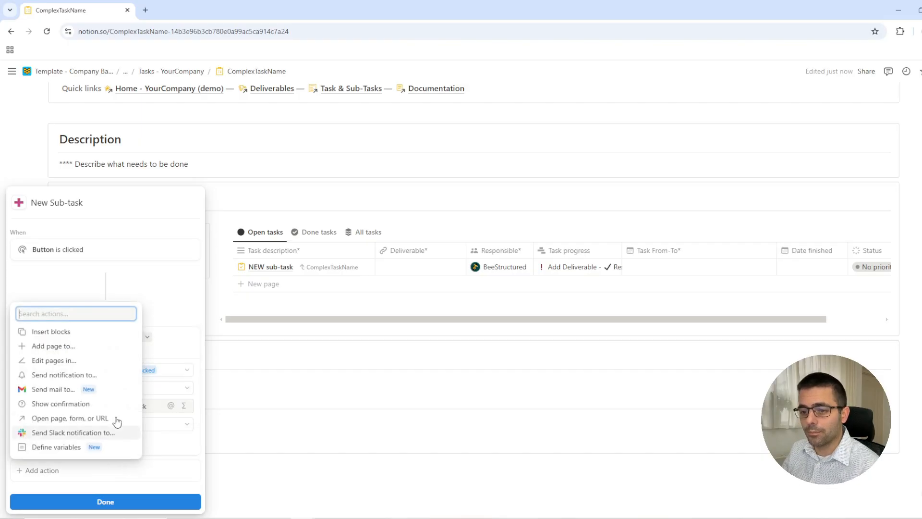
pyautogui.click(77, 447)
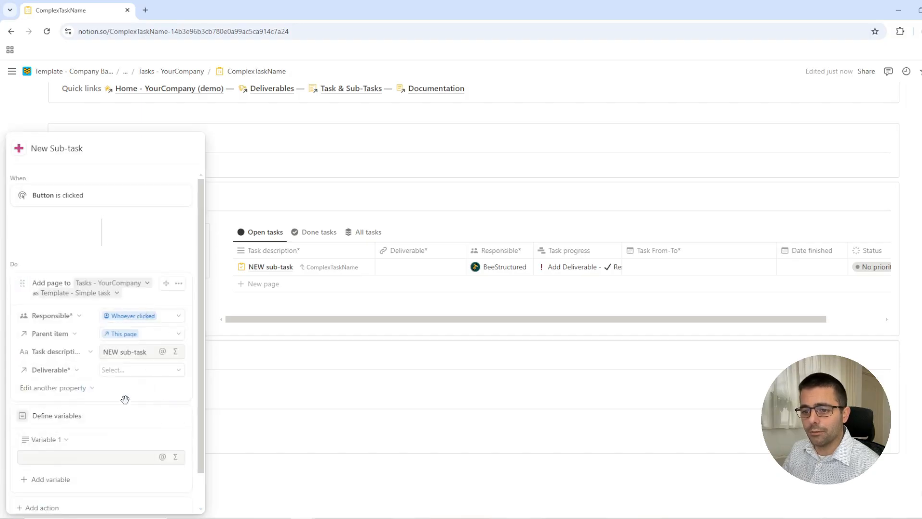
pyautogui.click(61, 440)
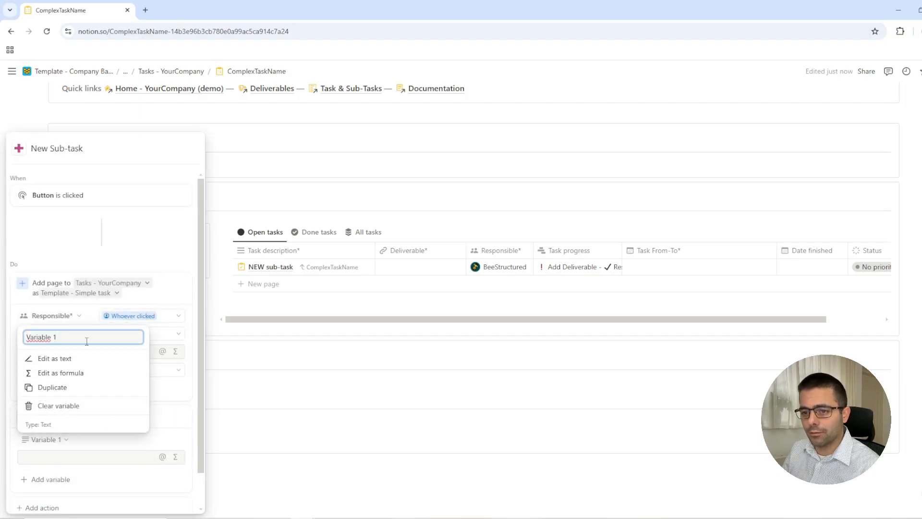
pyautogui.press('BackSpace')
pyautogui.press('BackSpace')
pyautogui.press('BackSpace')
pyautogui.press('BackSpace')
pyautogui.press('BackSpace')
pyautogui.press('BackSpace')
pyautogui.press('BackSpace')
pyautogui.press('BackSpace')
pyautogui.press('BackSpace')
pyautogui.press('BackSpace')
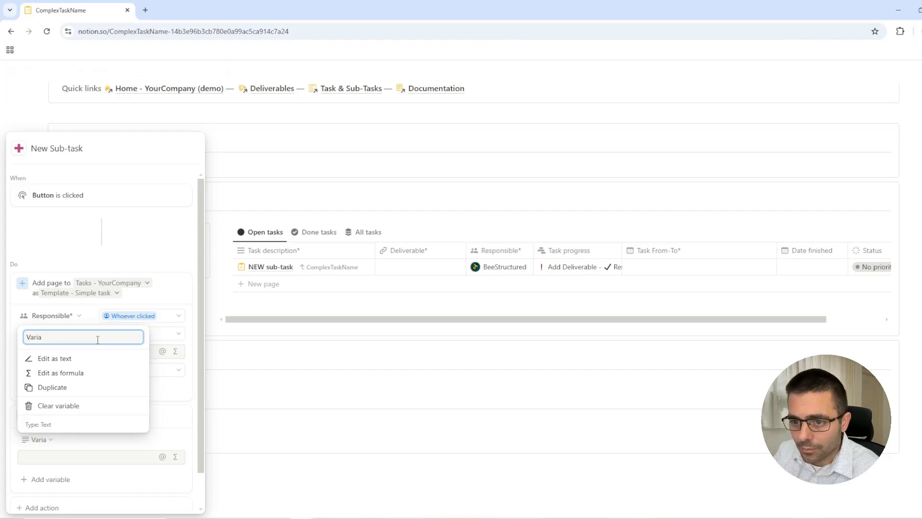
pyautogui.write('del')
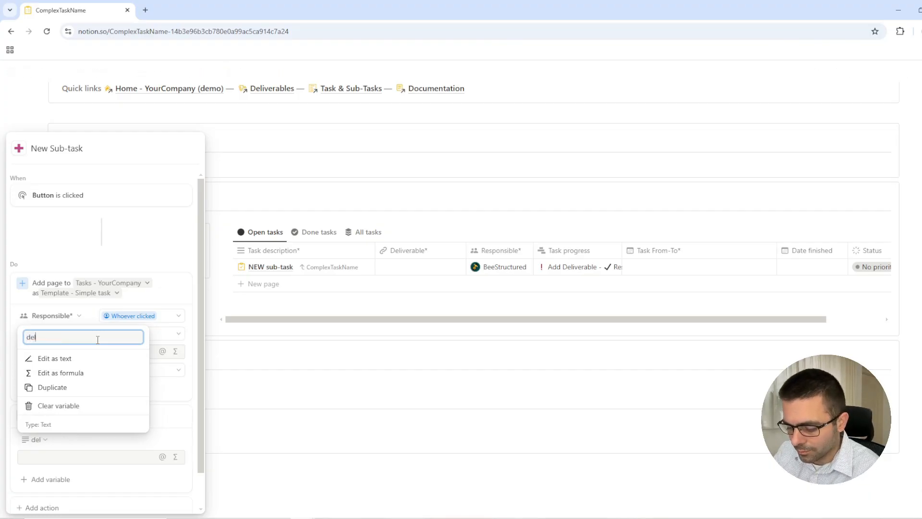
pyautogui.write('iverable')
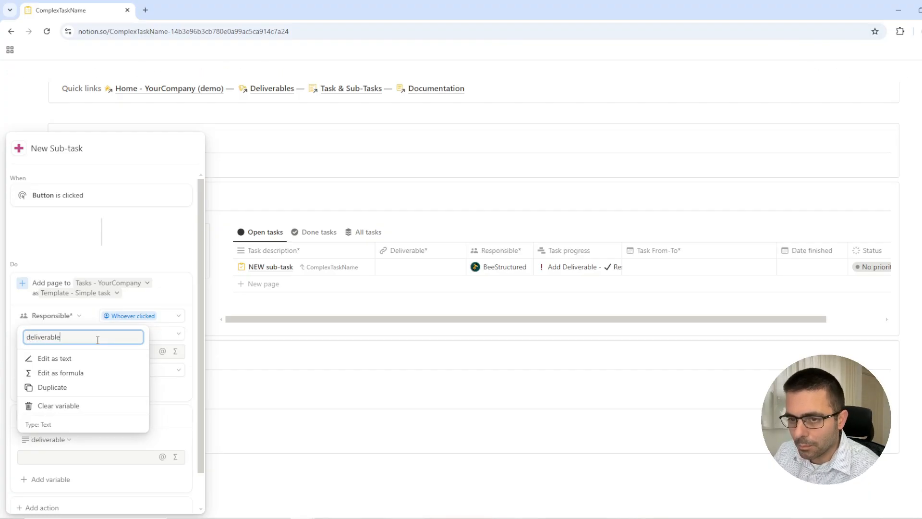
pyautogui.press('Return')
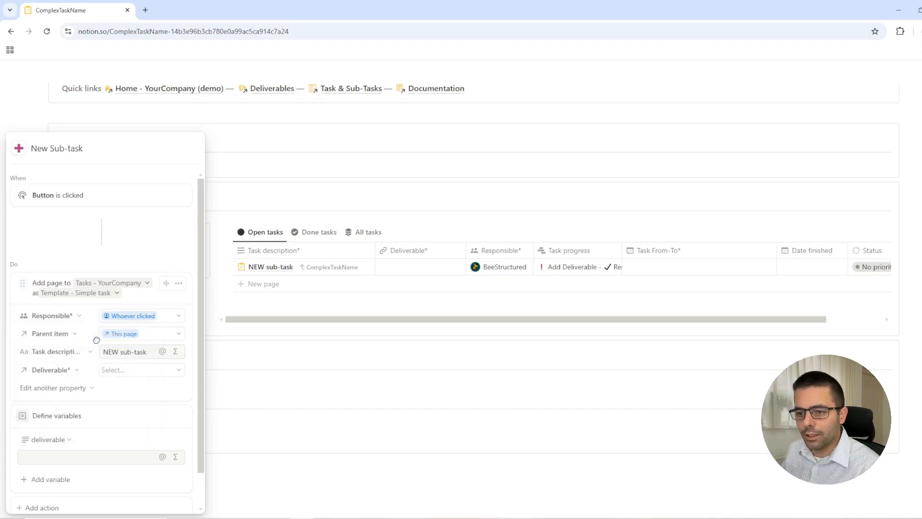
# Step: Set the deliverable variable to a formula returning the Deliverable* property of This page, and save it
pyautogui.click(176, 460)
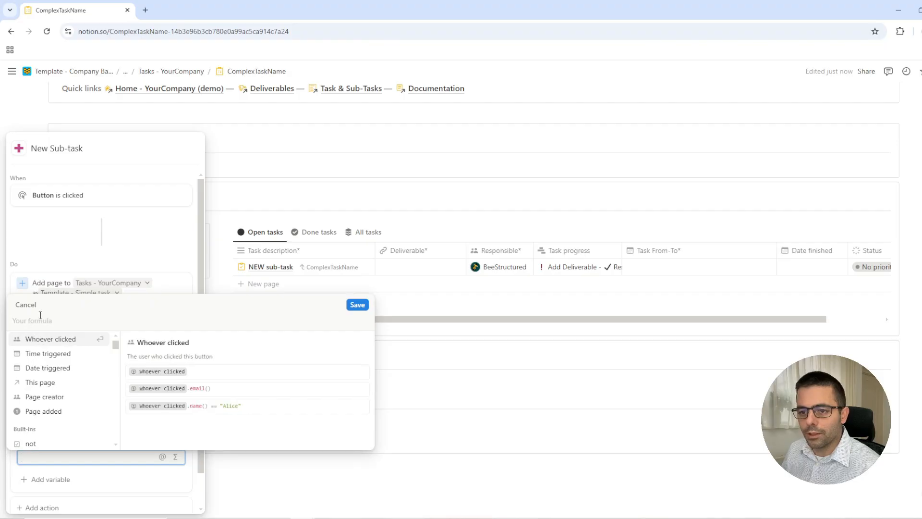
pyautogui.click(35, 385)
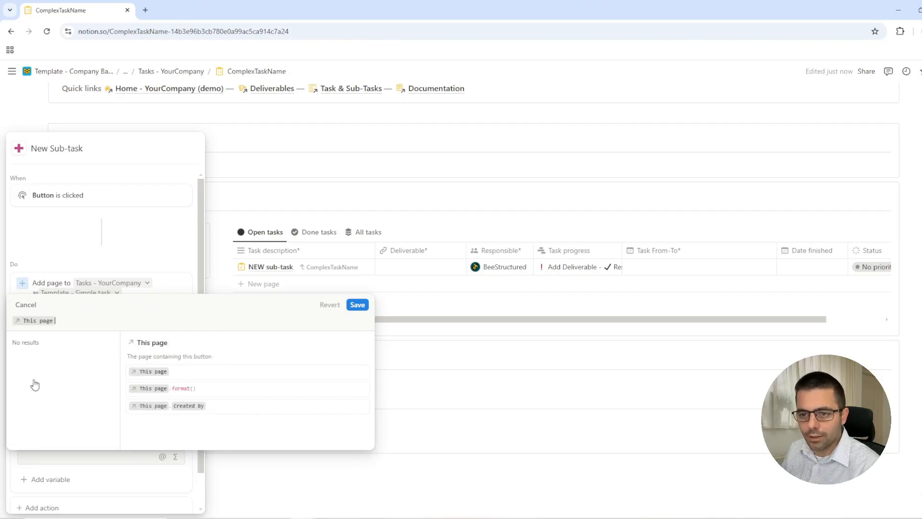
pyautogui.write('.')
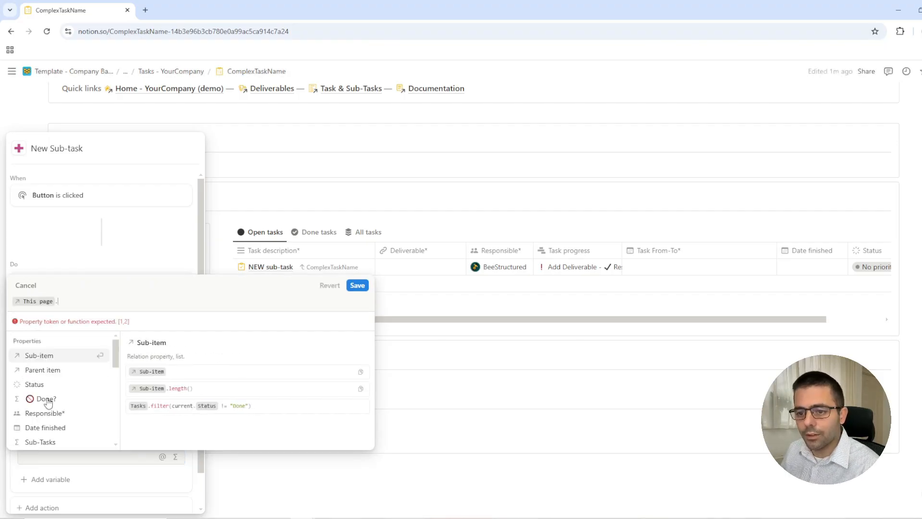
pyautogui.scroll(-3, 46, 403)
pyautogui.click(46, 384)
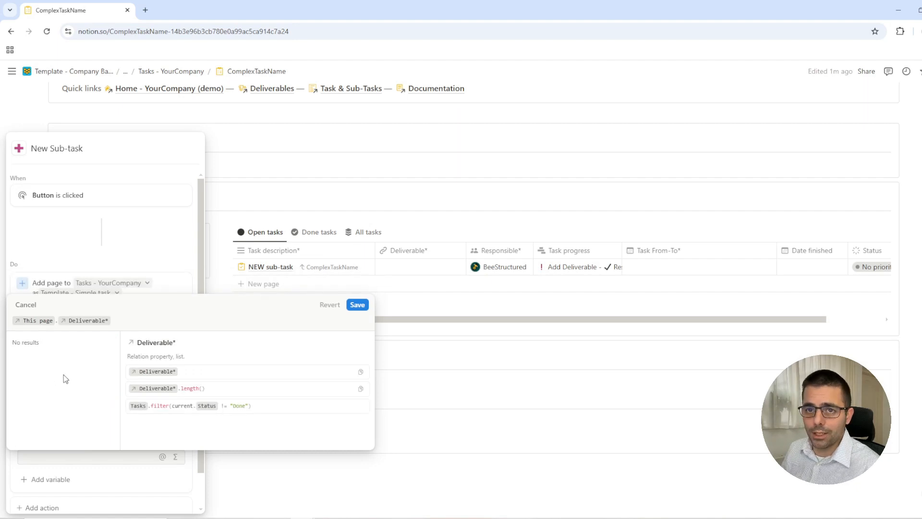
pyautogui.click(357, 304)
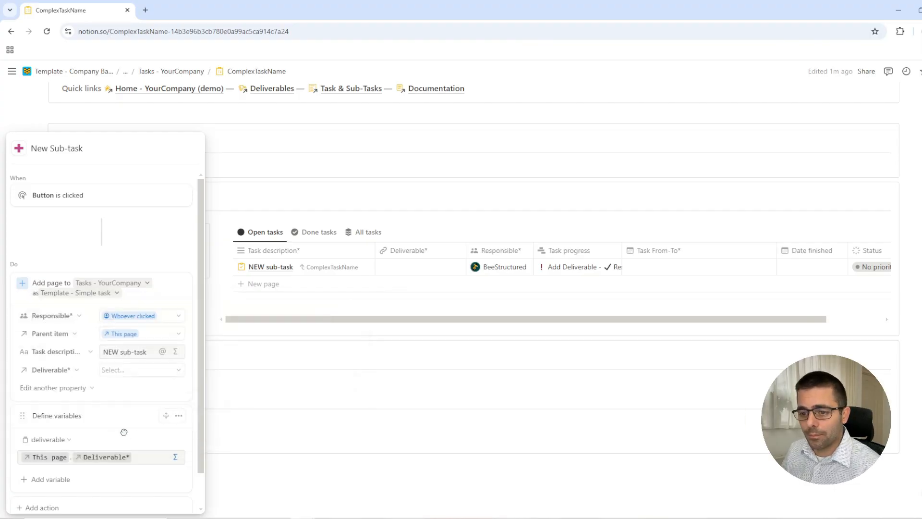
# Step: Move the variable definition above the add-page action, set its Deliverable* property to the deliverable variable, and finish editing the button
pyautogui.click(179, 415)
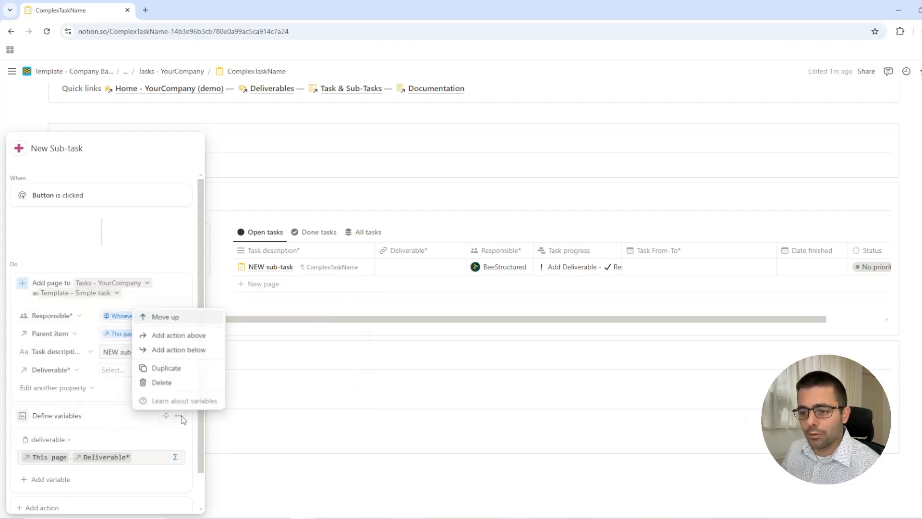
pyautogui.click(175, 316)
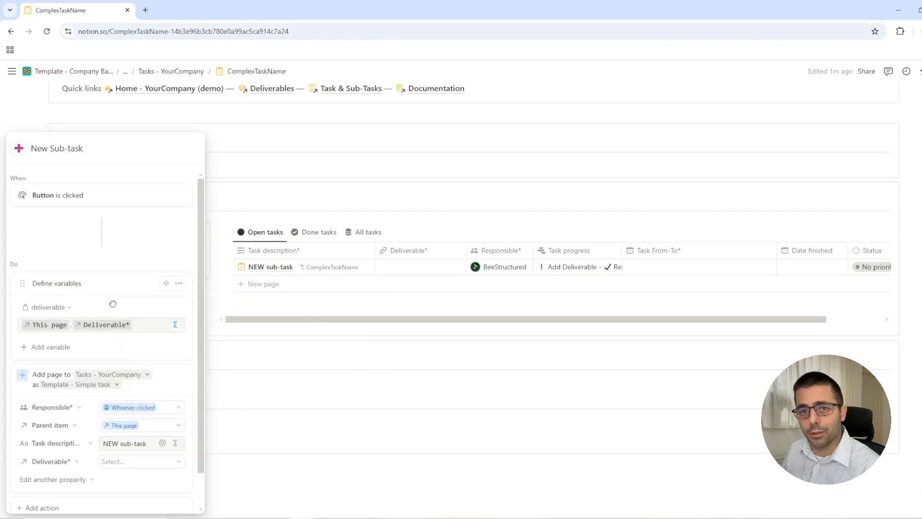
pyautogui.click(114, 464)
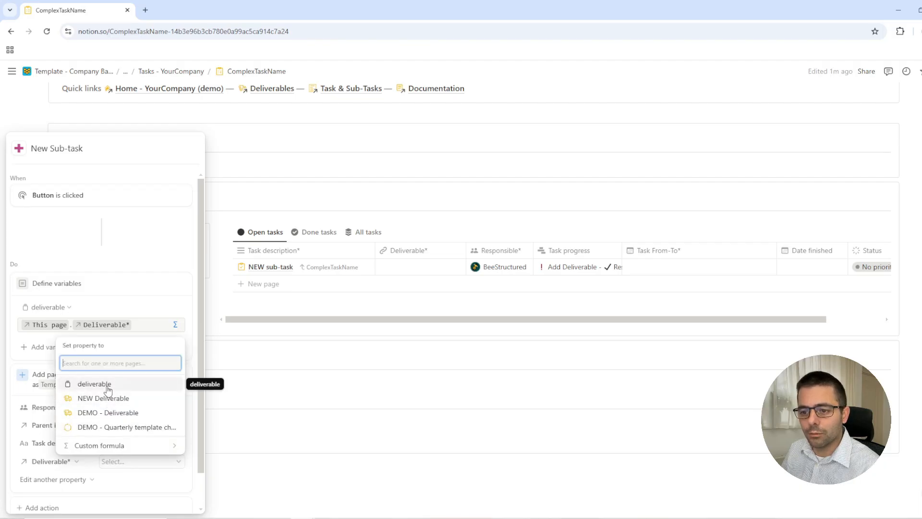
pyautogui.click(107, 389)
pyautogui.click(107, 479)
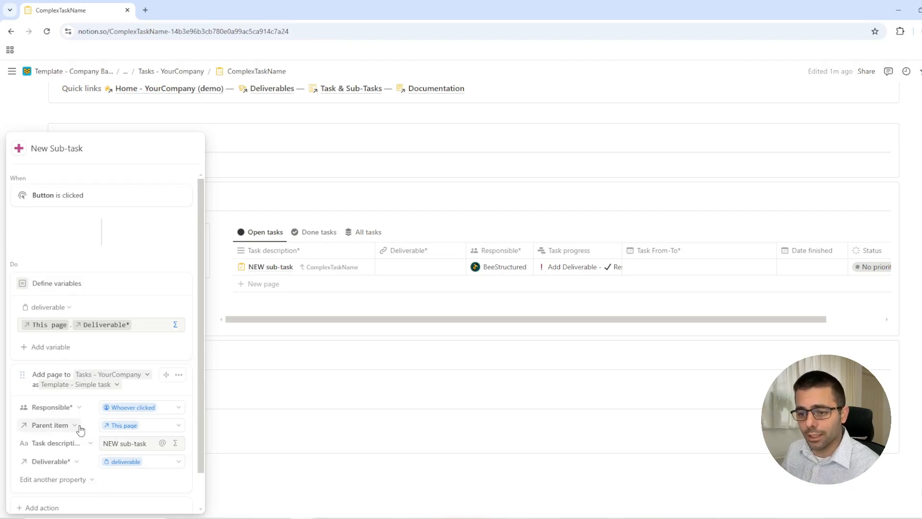
pyautogui.scroll(-1, 96, 500)
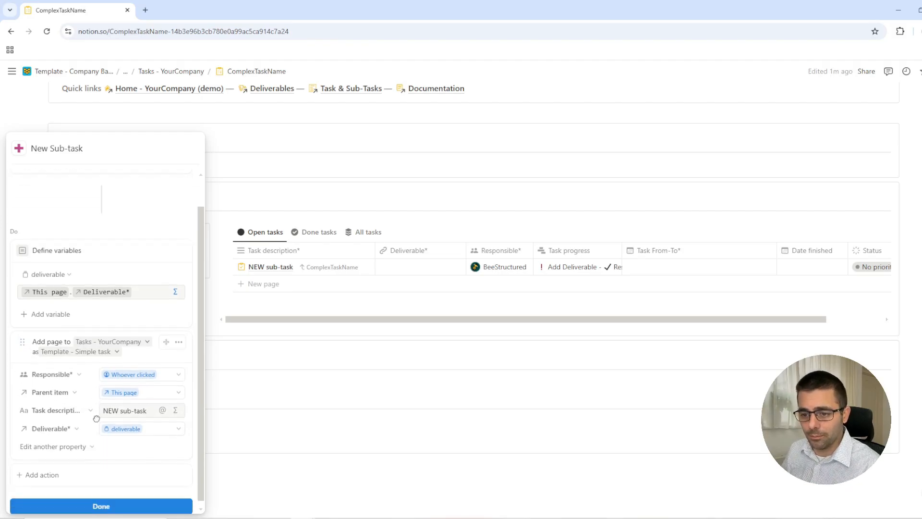
pyautogui.click(111, 502)
# Step: Create another sub-task with the updated button and delete the older sub-task that has no deliverable
pyautogui.click(104, 269)
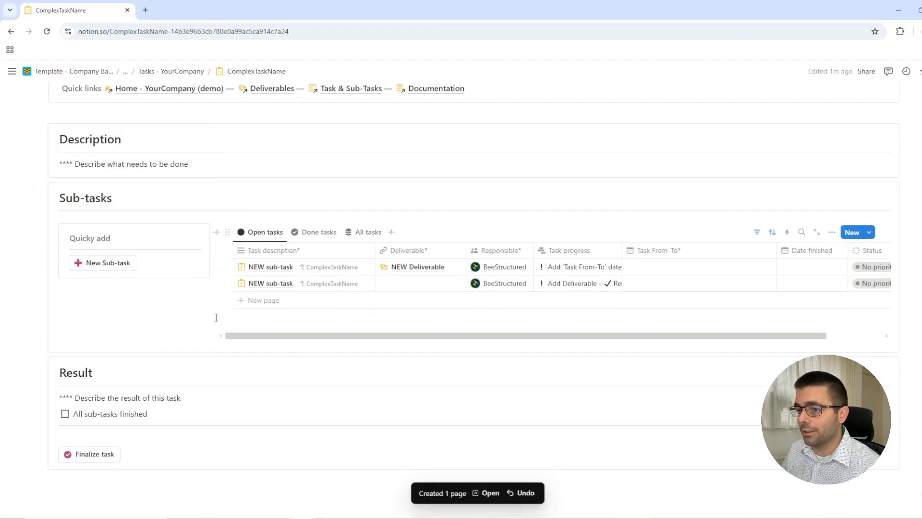
pyautogui.click(224, 283)
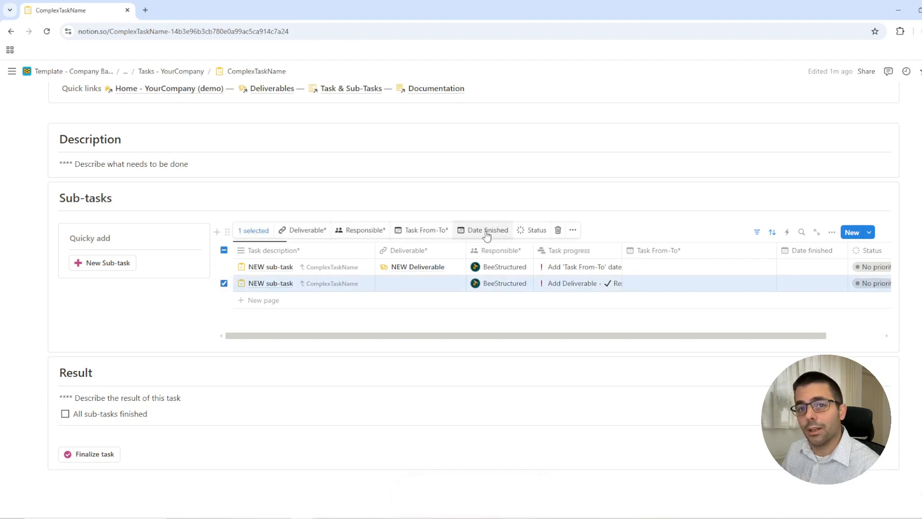
pyautogui.click(559, 232)
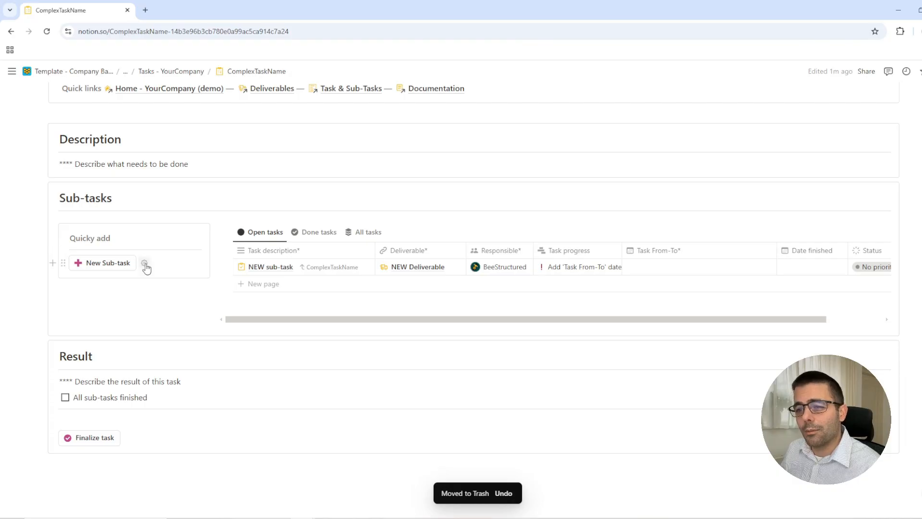
# Step: Open the New Sub-task button's settings and the deliverable variable's formula for editing
pyautogui.click(144, 263)
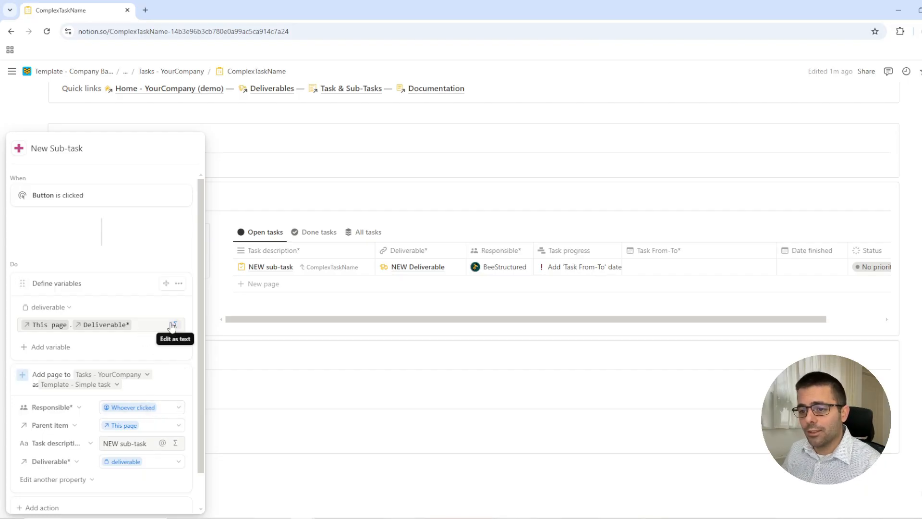
pyautogui.click(174, 325)
pyautogui.click(495, 336)
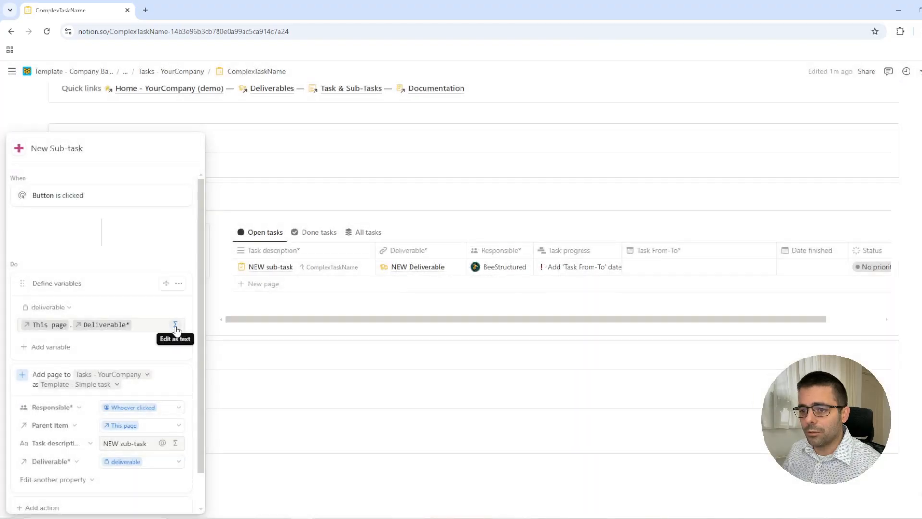
pyautogui.click(144, 324)
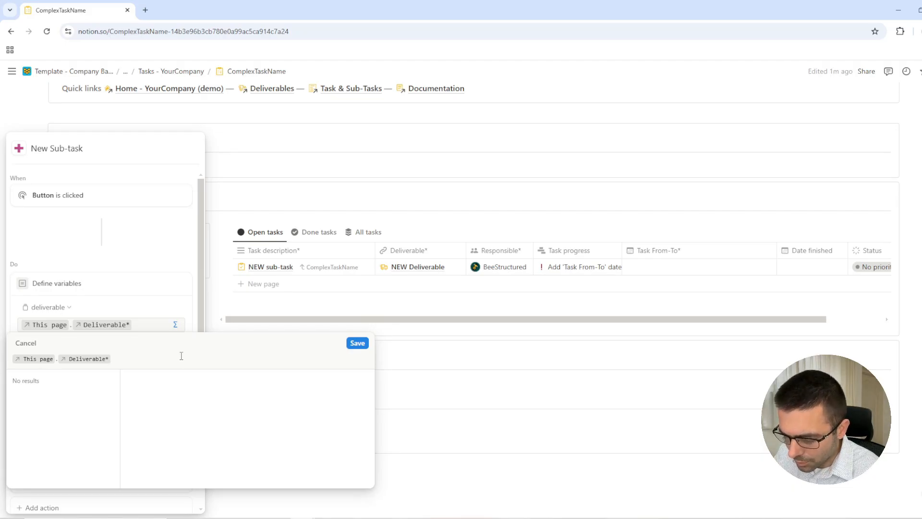
pyautogui.write('/fi')
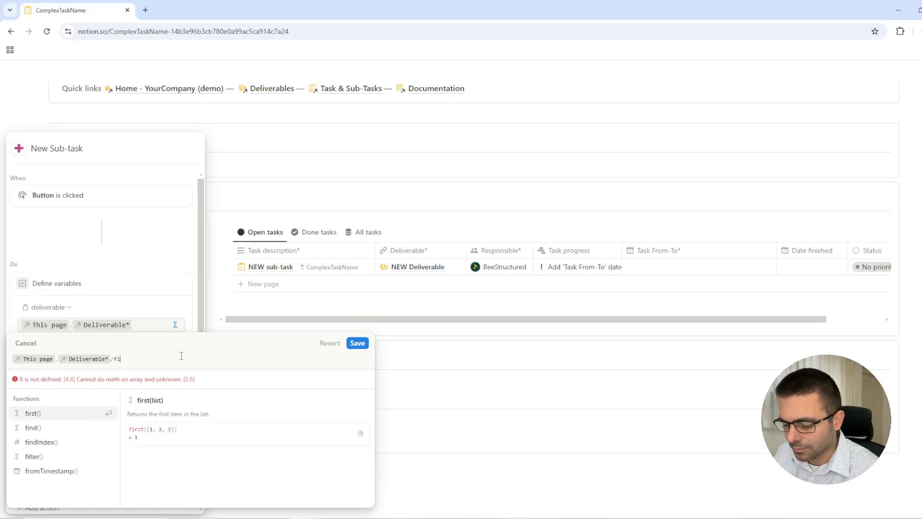
pyautogui.press('BackSpace')
pyautogui.press('BackSpace')
pyautogui.press('BackSpace')
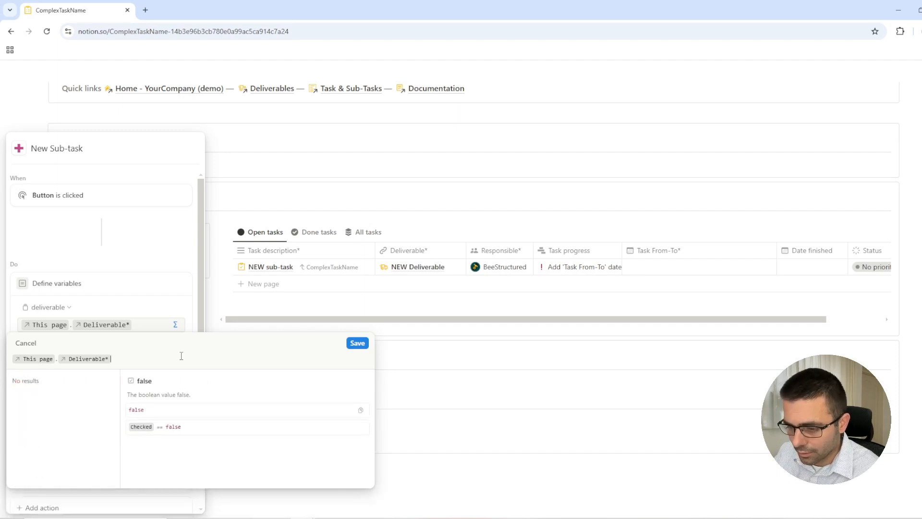
# Step: Try adding .filter(current. after Deliverable* in the variable's formula and browse the deliverable properties available for the condition
pyautogui.write('.filter')
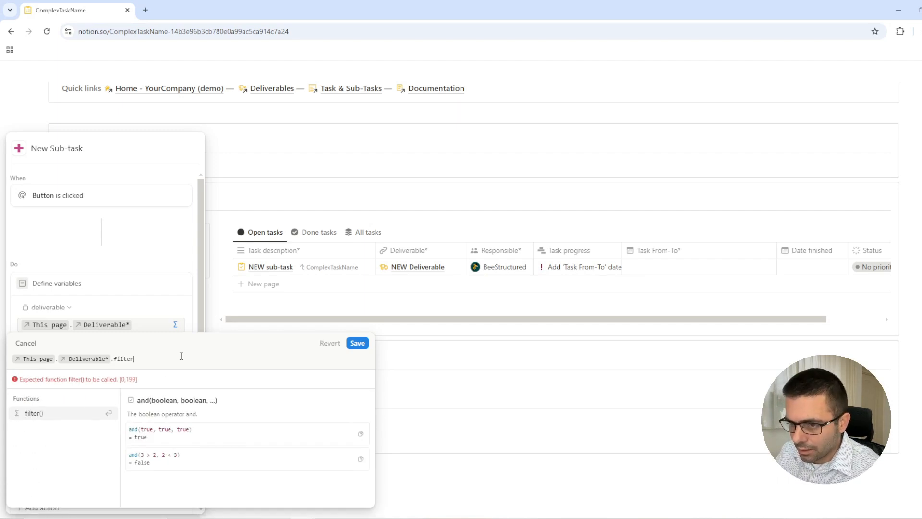
pyautogui.write('(')
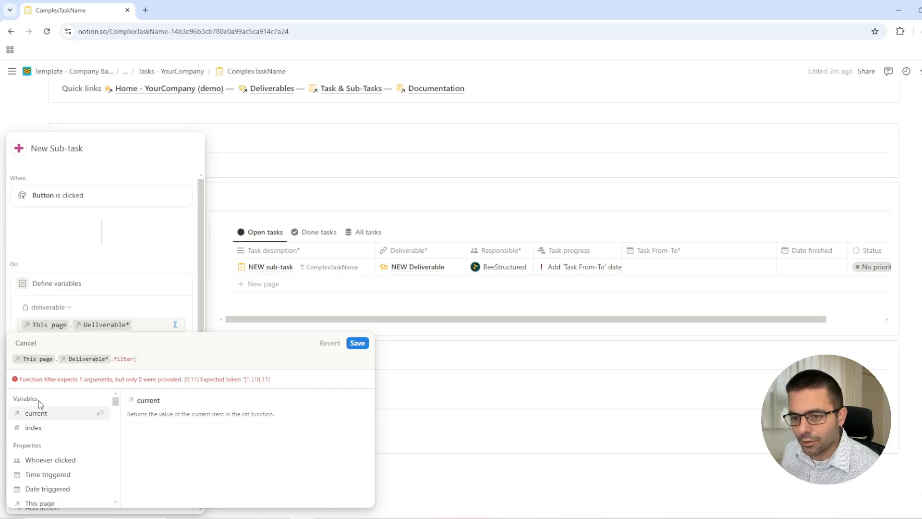
pyautogui.click(36, 413)
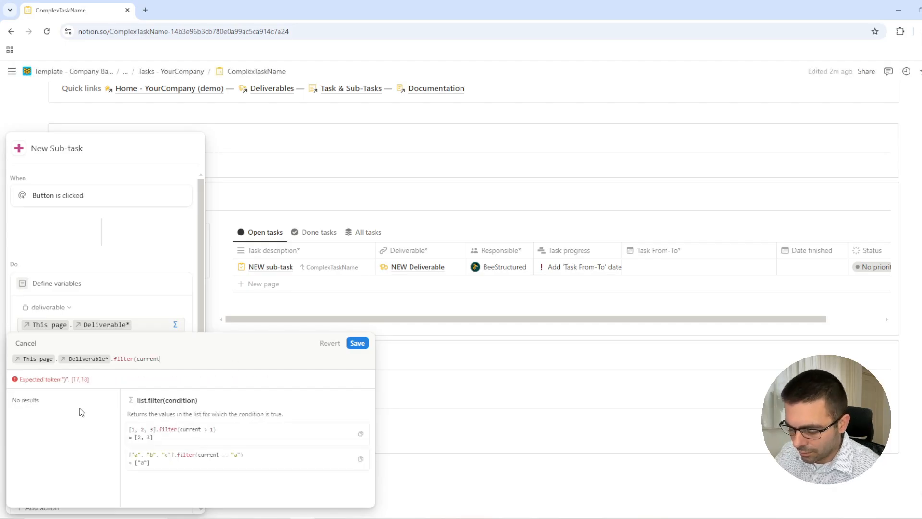
pyautogui.write('.')
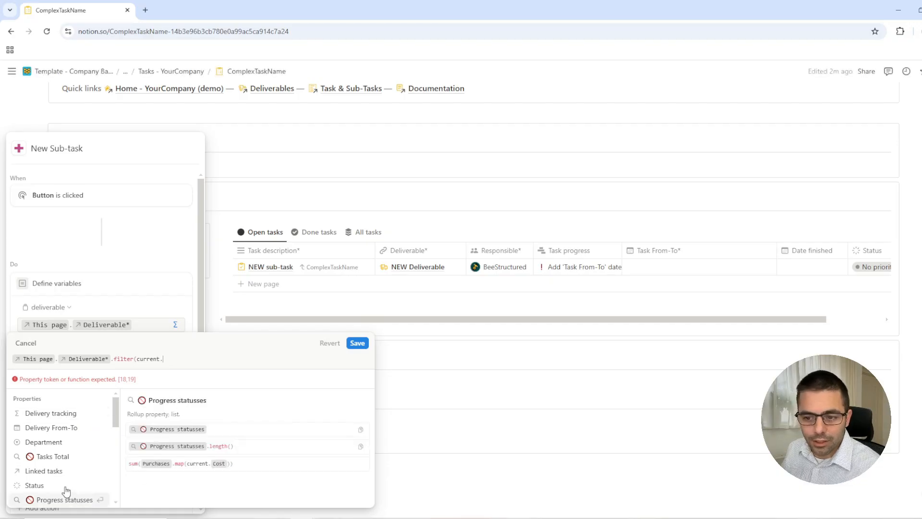
pyautogui.scroll(-1, 62, 490)
pyautogui.scroll(1, 63, 475)
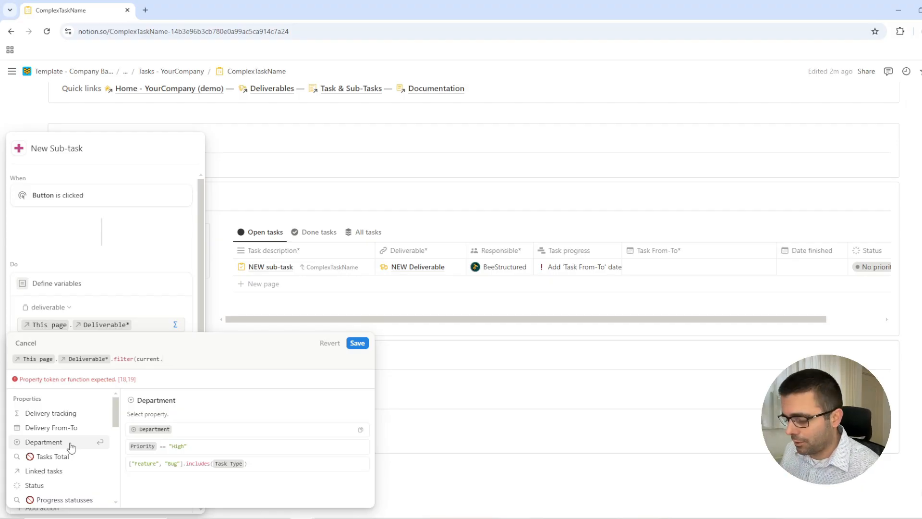
# Step: Remove the unfinished filter from the deliverable formula, leaving This page.Deliverable*, and save the formula and button
pyautogui.press('BackSpace')
pyautogui.press('BackSpace')
pyautogui.press('BackSpace')
pyautogui.press('BackSpace')
pyautogui.press('BackSpace')
pyautogui.press('BackSpace')
pyautogui.press('BackSpace')
pyautogui.press('BackSpace')
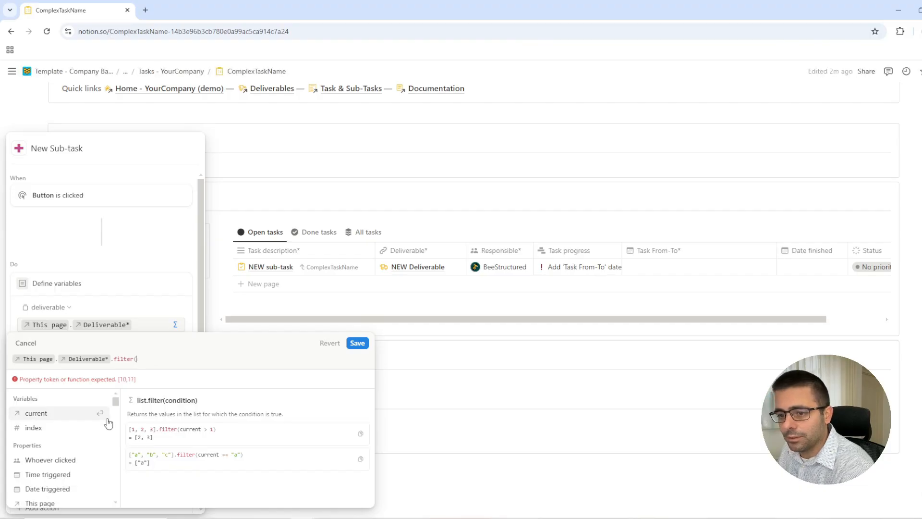
pyautogui.press('BackSpace')
pyautogui.press('BackSpace')
pyautogui.press('BackSpace')
pyautogui.press('BackSpace')
pyautogui.press('BackSpace')
pyautogui.press('BackSpace')
pyautogui.press('BackSpace')
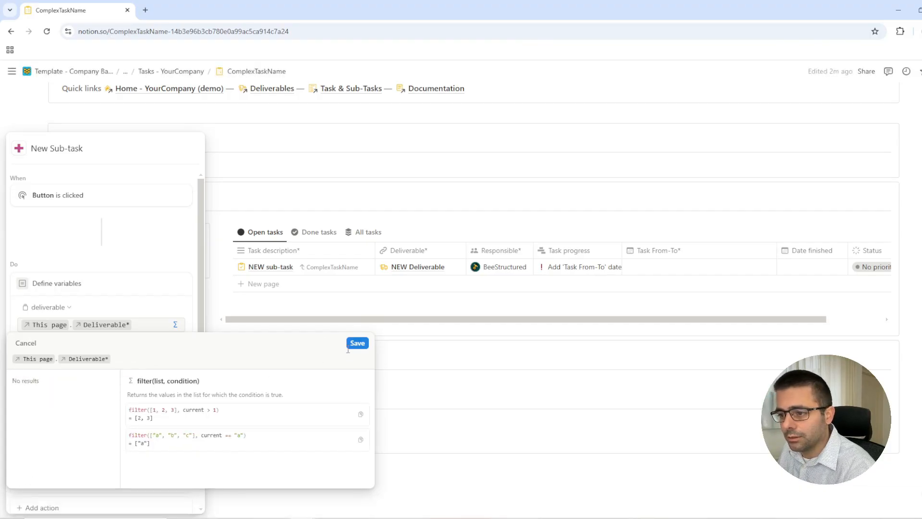
pyautogui.click(357, 342)
pyautogui.scroll(-2, 116, 455)
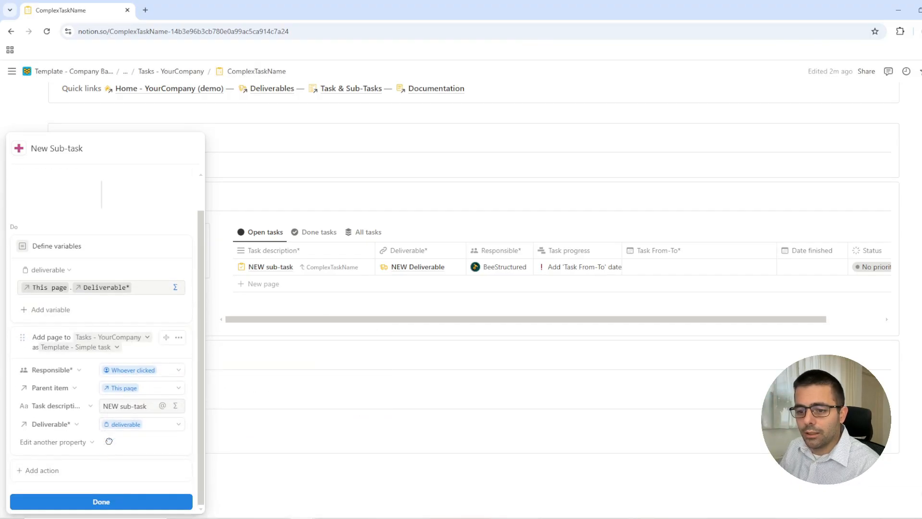
pyautogui.click(99, 500)
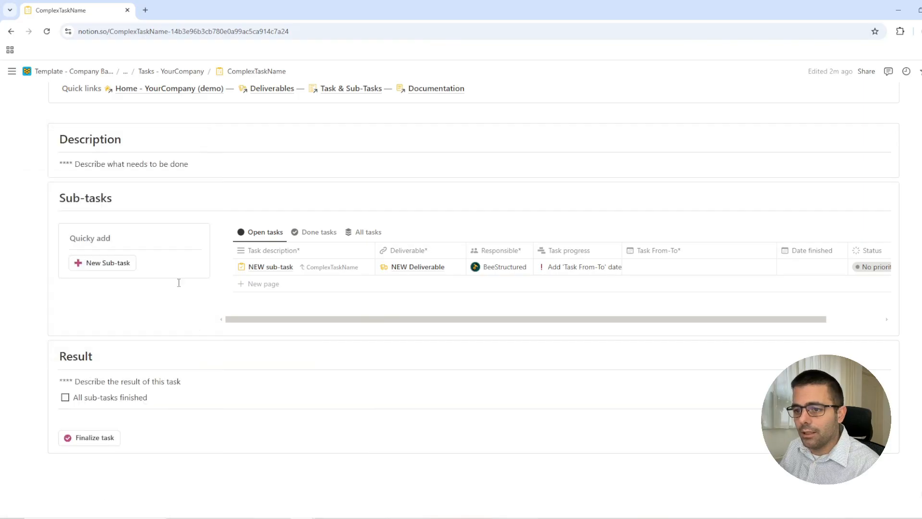
# Step: Run the Magic button on the Deliverables page and open the NEW Youtube video deliverable as a full page
pyautogui.click(132, 265)
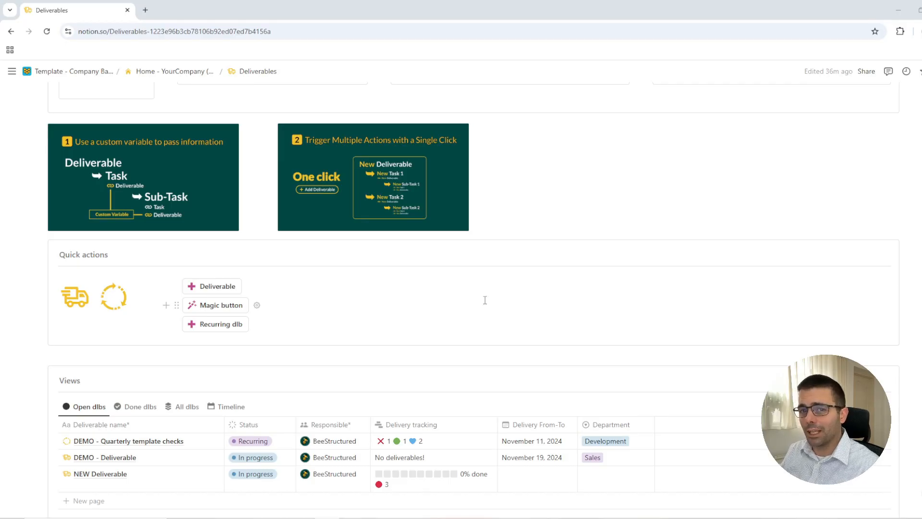
pyautogui.click(224, 312)
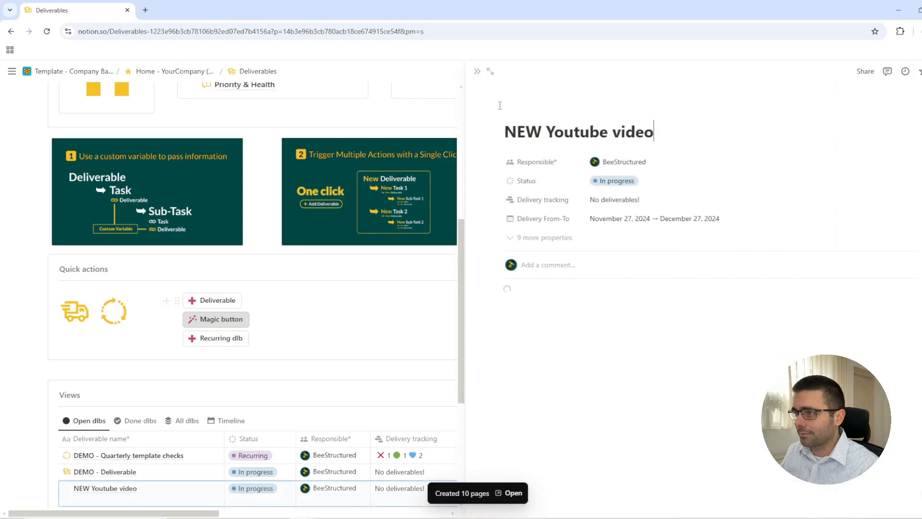
pyautogui.click(490, 71)
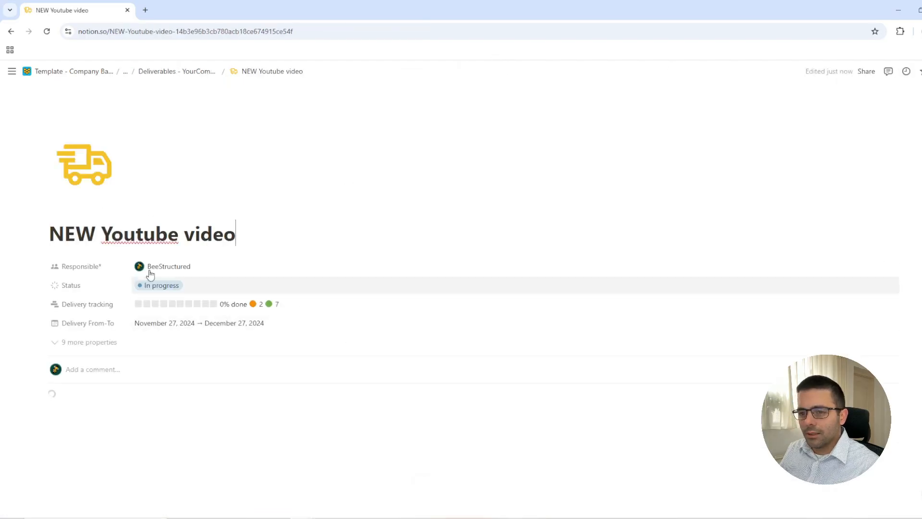
pyautogui.moveTo(236, 234); pyautogui.dragTo(48, 237)
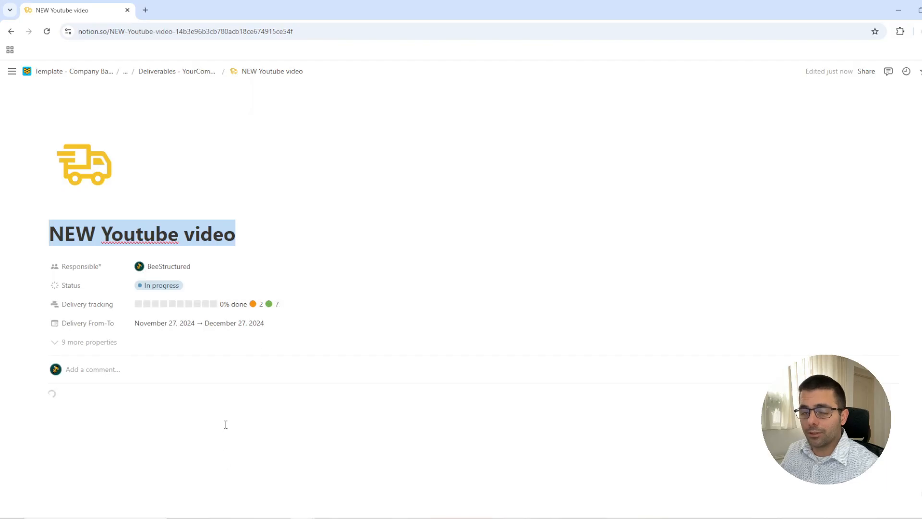
# Step: Expand the Create visuals and Edit and Publish tasks in the Open tasks table to review their sub-tasks
pyautogui.scroll(-6, 270, 399)
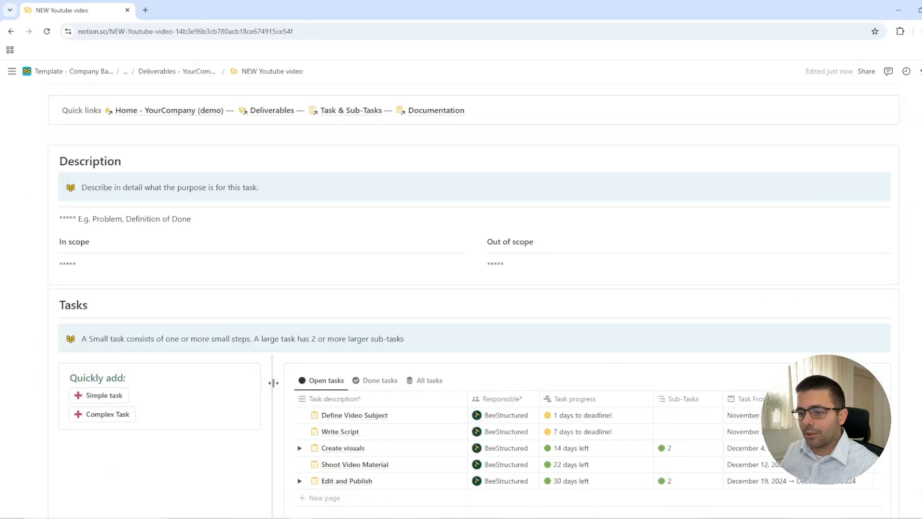
pyautogui.scroll(-1, 274, 385)
pyautogui.click(300, 399)
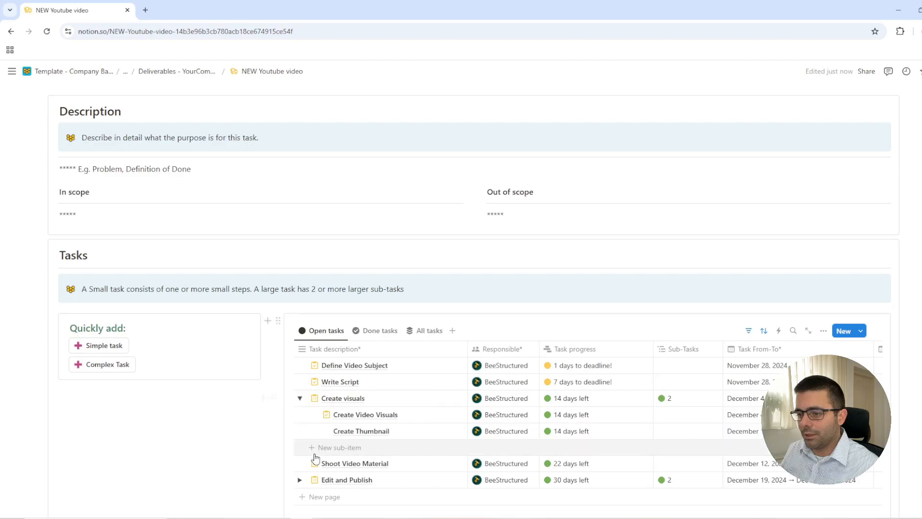
pyautogui.click(300, 480)
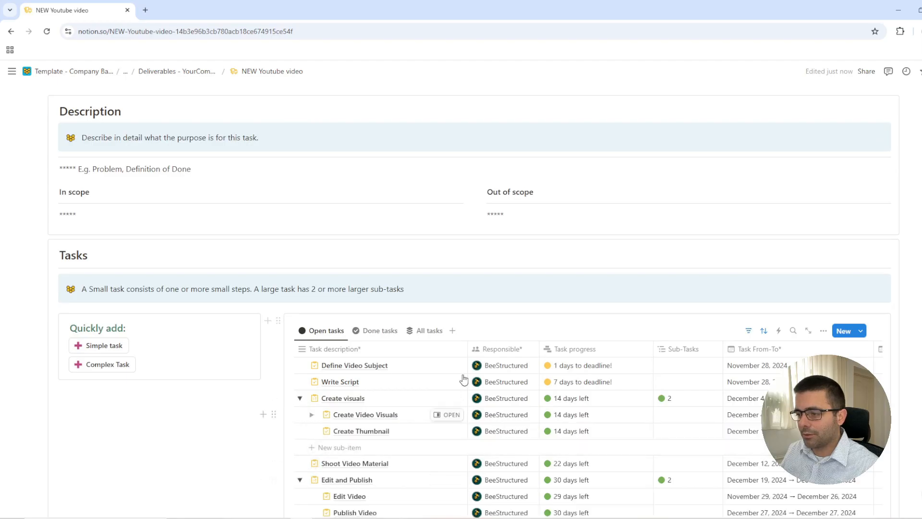
pyautogui.scroll(-2, 465, 387)
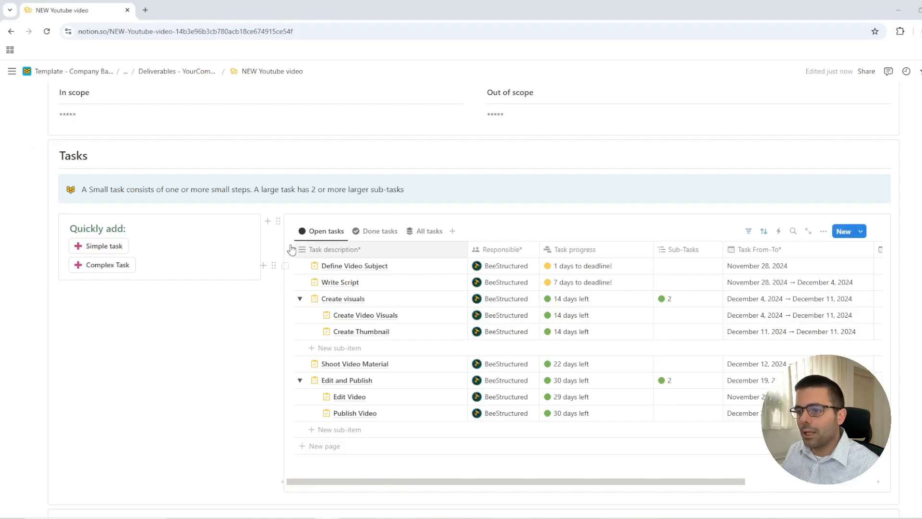
# Step: Delete all tasks in the Open tasks table of the NEW Youtube video deliverable
pyautogui.click(284, 248)
pyautogui.click(562, 229)
# Step: Return to the Deliverables page and delete the NEW Youtube video entry from the open deliverables
pyautogui.scroll(5, 283, 253)
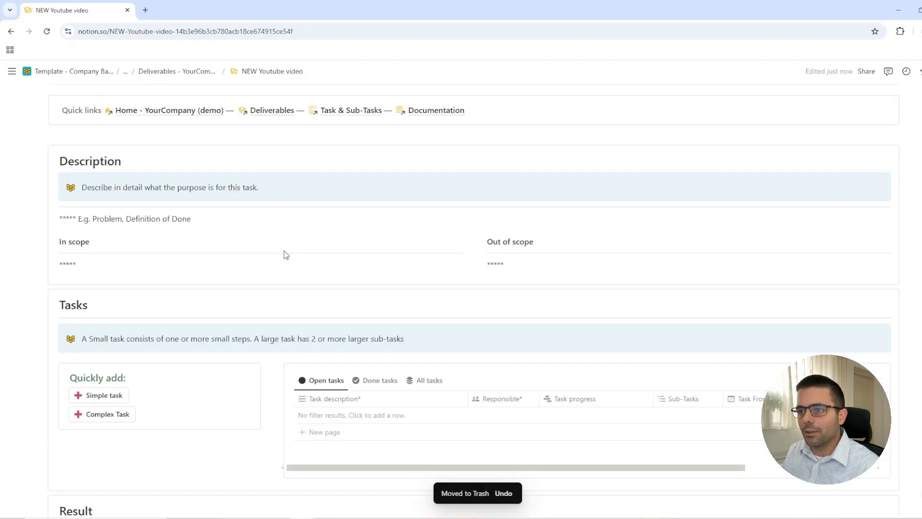
pyautogui.click(268, 215)
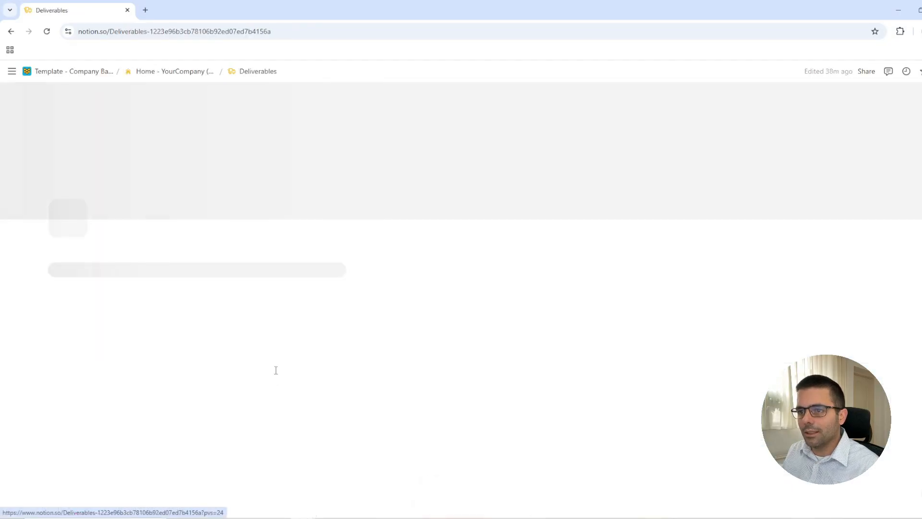
pyautogui.scroll(-7, 274, 356)
pyautogui.scroll(-1, 262, 339)
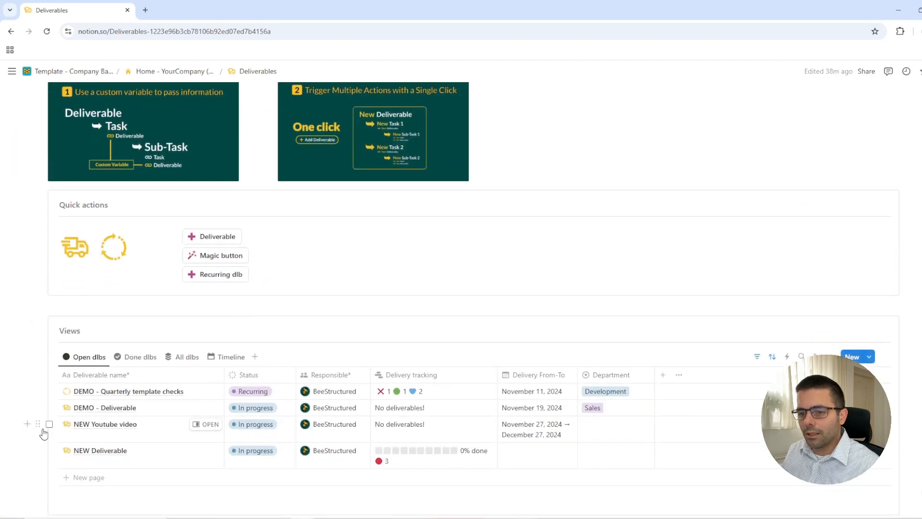
pyautogui.click(49, 424)
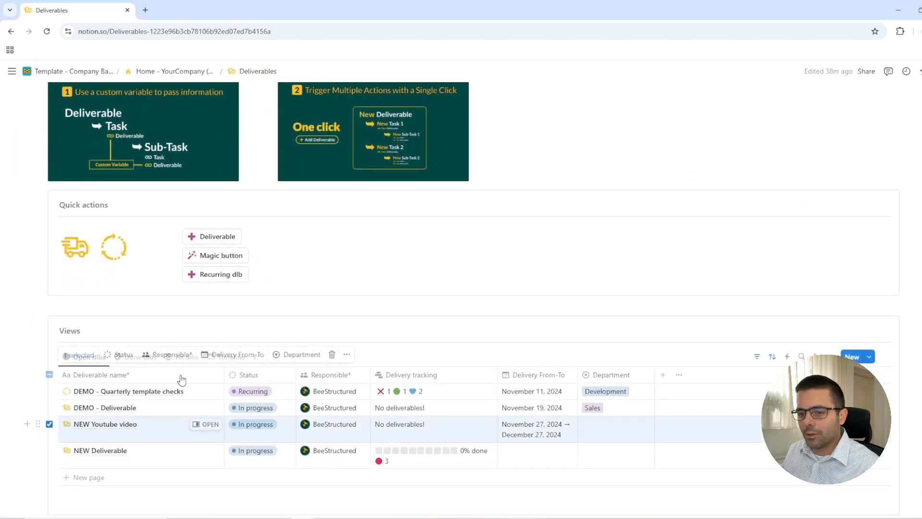
pyautogui.click(332, 354)
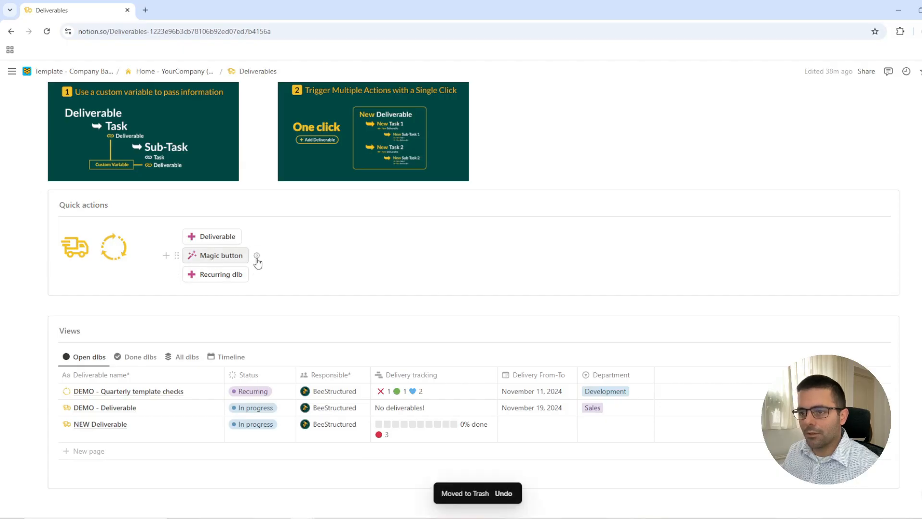
# Step: Open the Magic button's settings and examine its add-page actions, including their Deliverable*, Parent item and date properties
pyautogui.scroll(1, 282, 305)
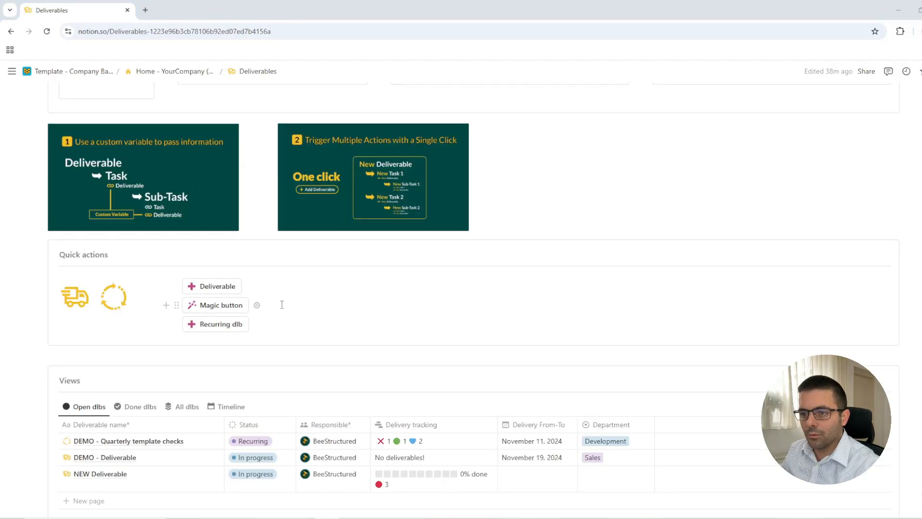
pyautogui.click(258, 306)
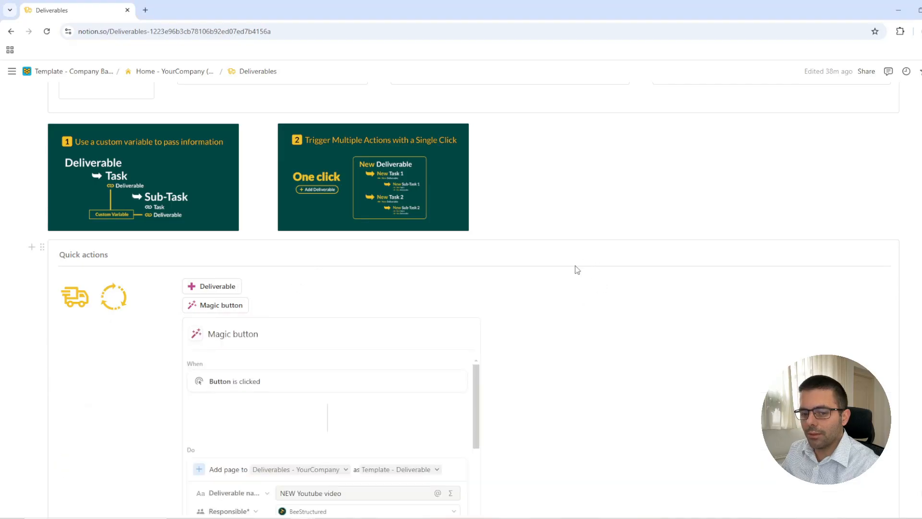
pyautogui.scroll(-5, 710, 278)
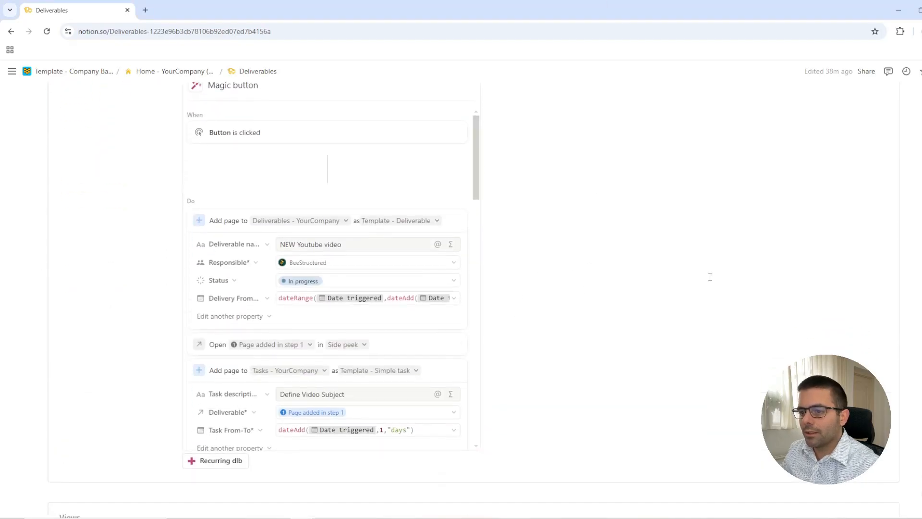
pyautogui.scroll(1, 604, 315)
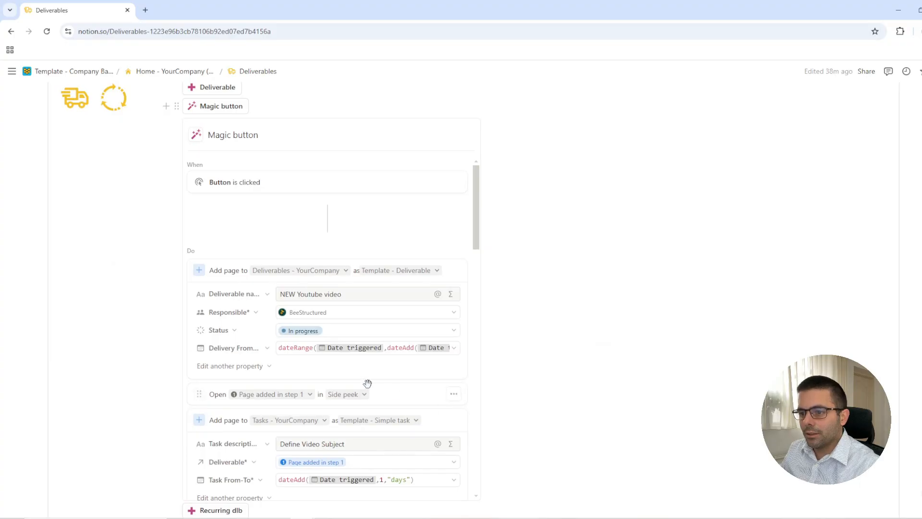
pyautogui.scroll(-2, 368, 379)
pyautogui.scroll(-2, 369, 372)
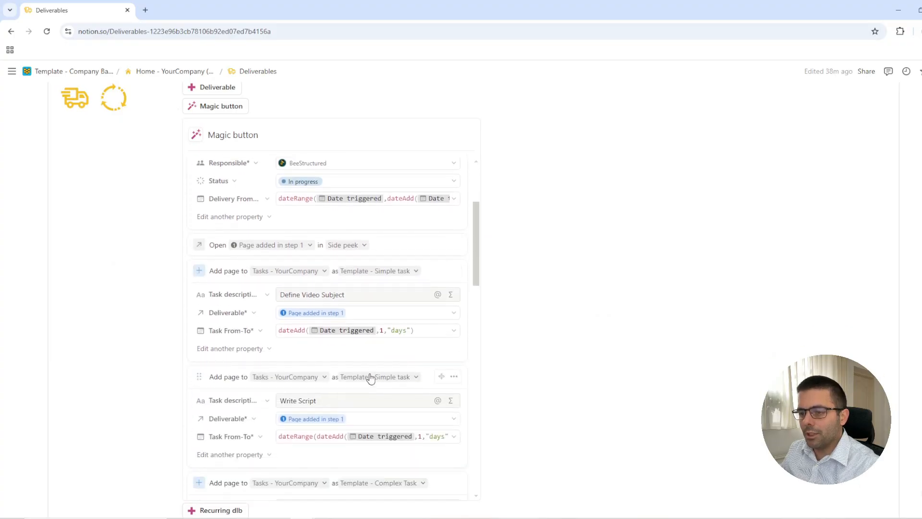
pyautogui.scroll(-5, 371, 378)
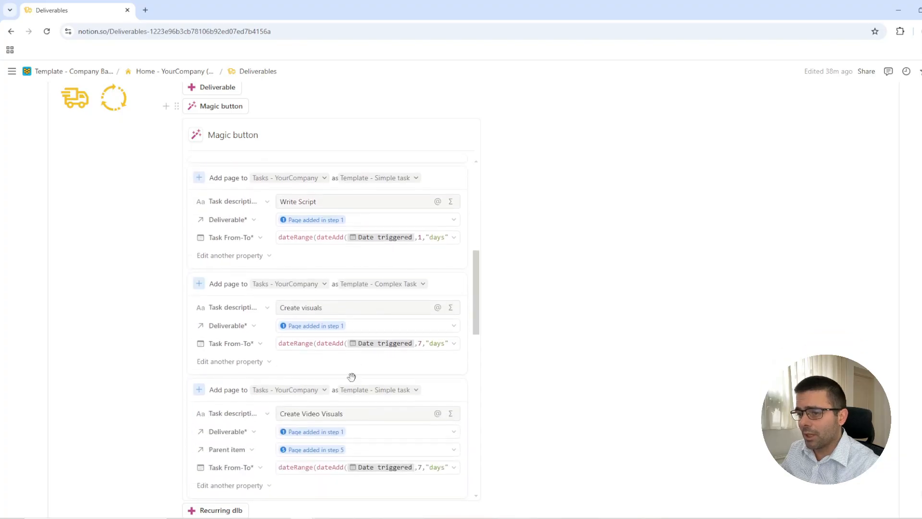
pyautogui.scroll(3, 350, 374)
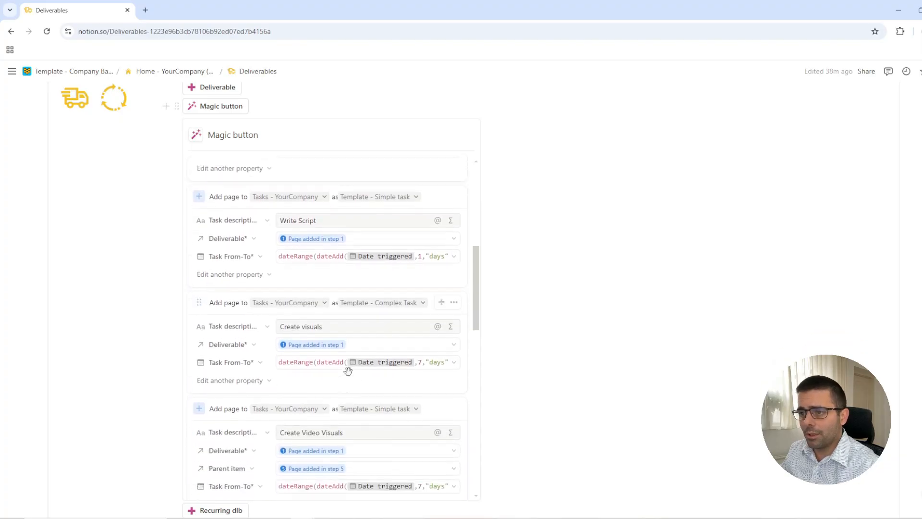
pyautogui.scroll(5, 348, 371)
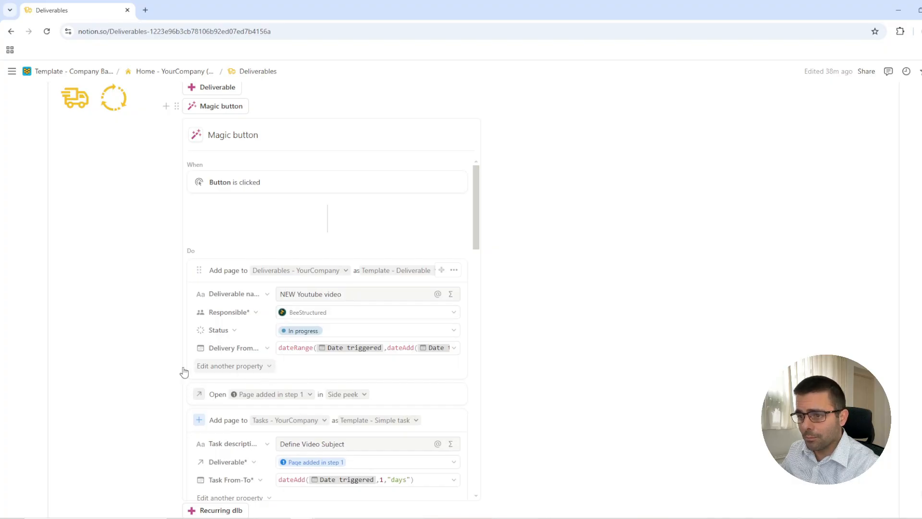
# Step: Examine the Delivery From-To date range formula in the Magic button's add-page action for the NEW Youtube video deliverable
pyautogui.click(292, 351)
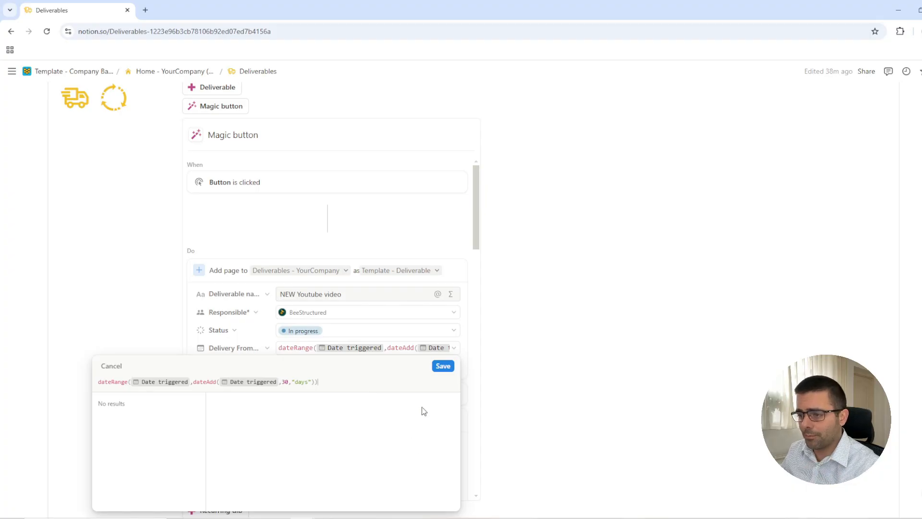
pyautogui.click(442, 366)
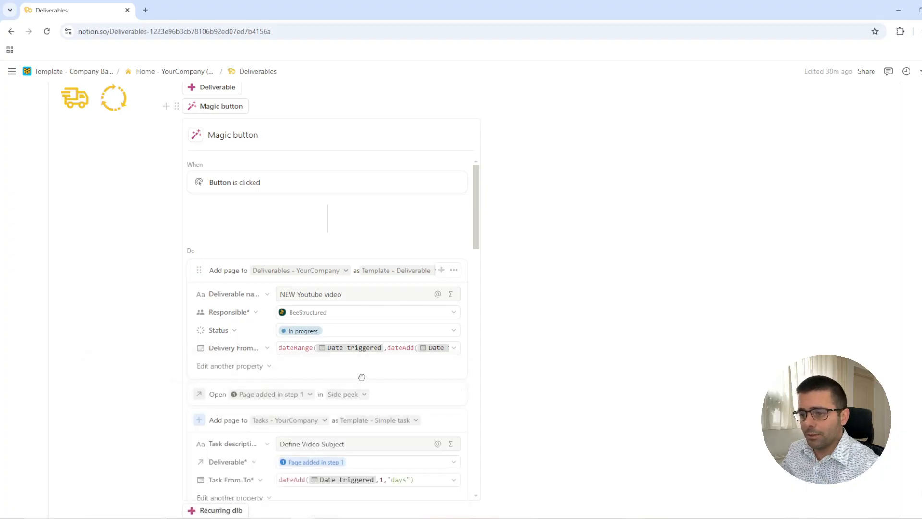
pyautogui.scroll(-3, 362, 377)
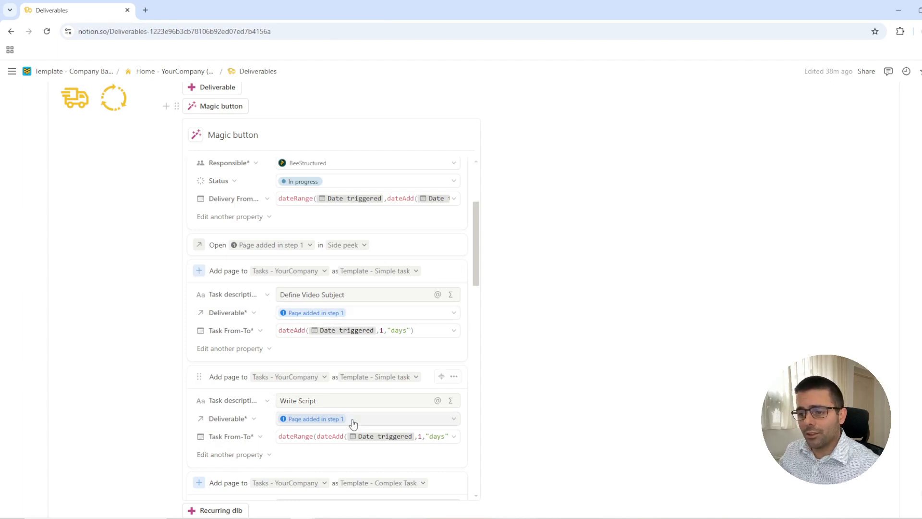
# Step: Examine how the Magic button's task and sub-task actions fill in their Deliverable* and Parent item properties
pyautogui.scroll(-3, 356, 427)
pyautogui.scroll(-2, 355, 422)
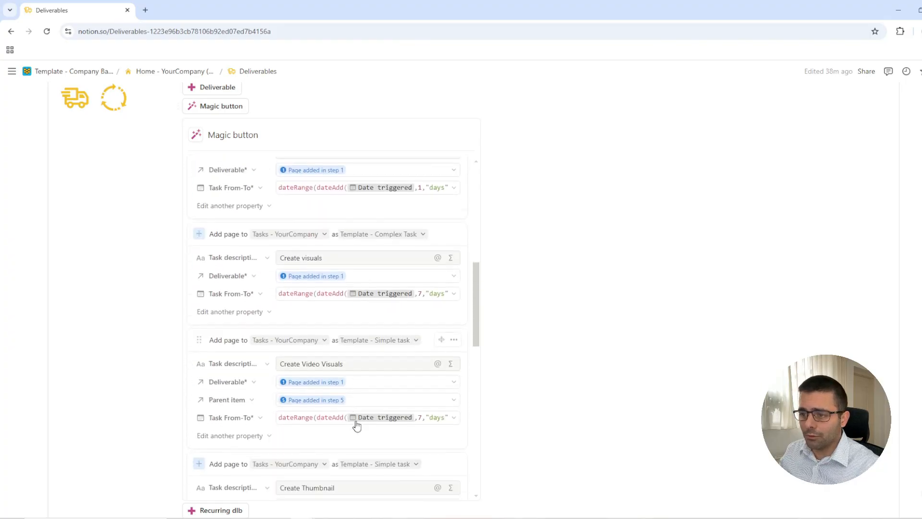
pyautogui.scroll(-5, 356, 426)
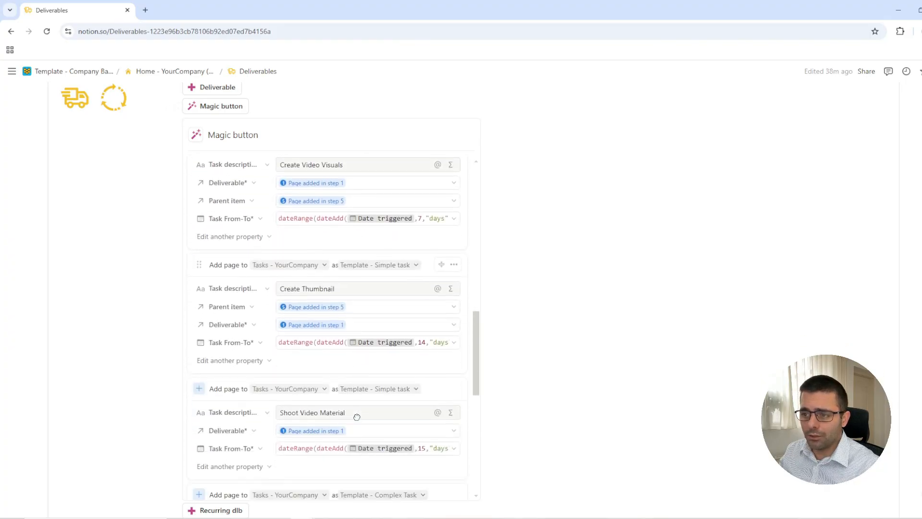
pyautogui.scroll(-3, 318, 380)
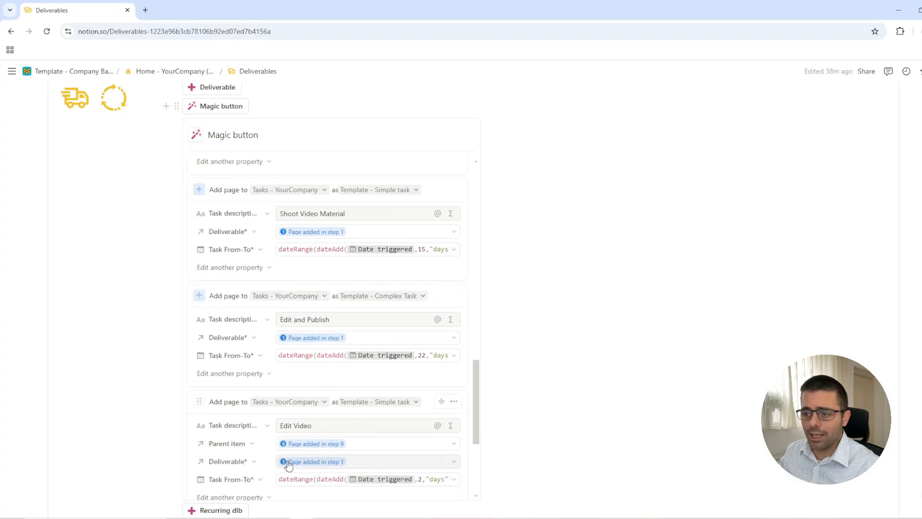
pyautogui.scroll(3, 284, 460)
pyautogui.scroll(7, 288, 459)
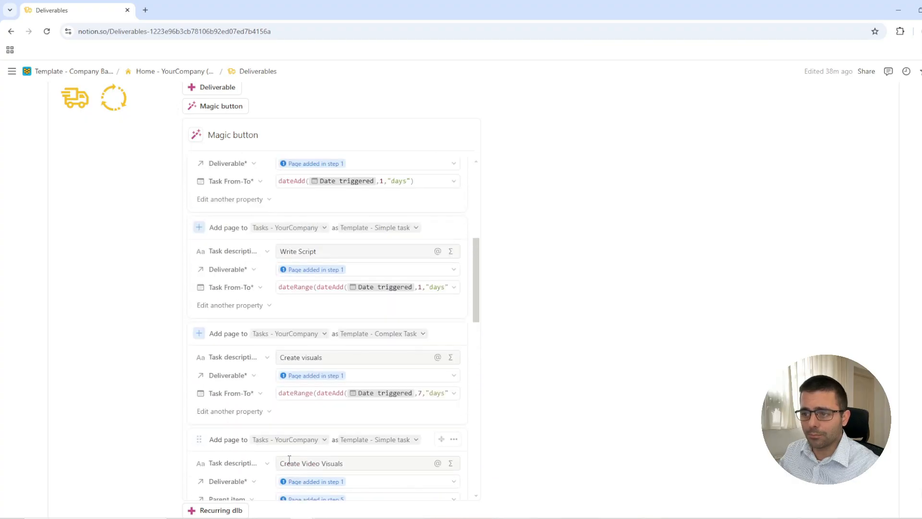
pyautogui.scroll(1, 289, 456)
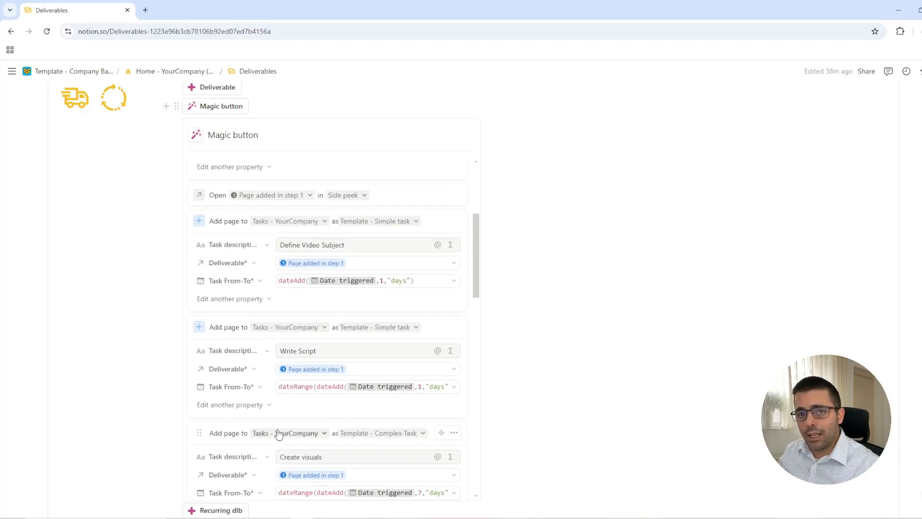
pyautogui.scroll(-2, 313, 412)
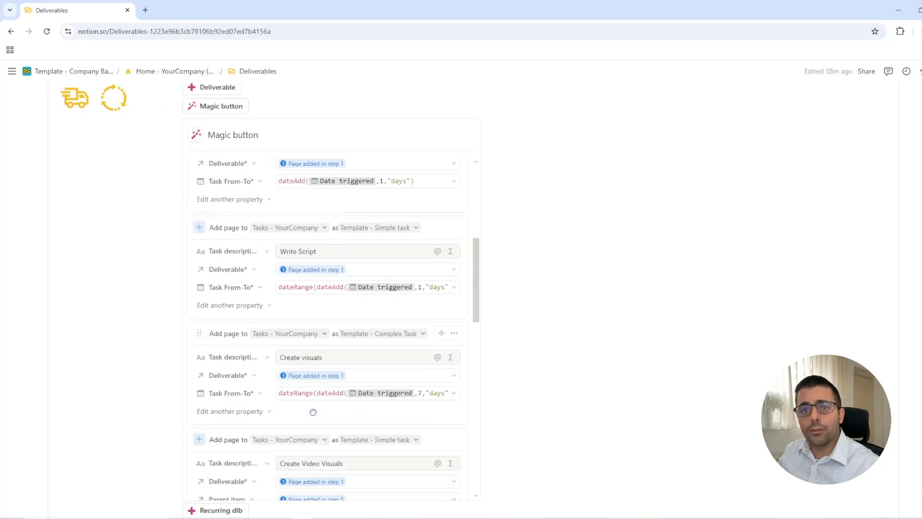
pyautogui.scroll(-2, 315, 412)
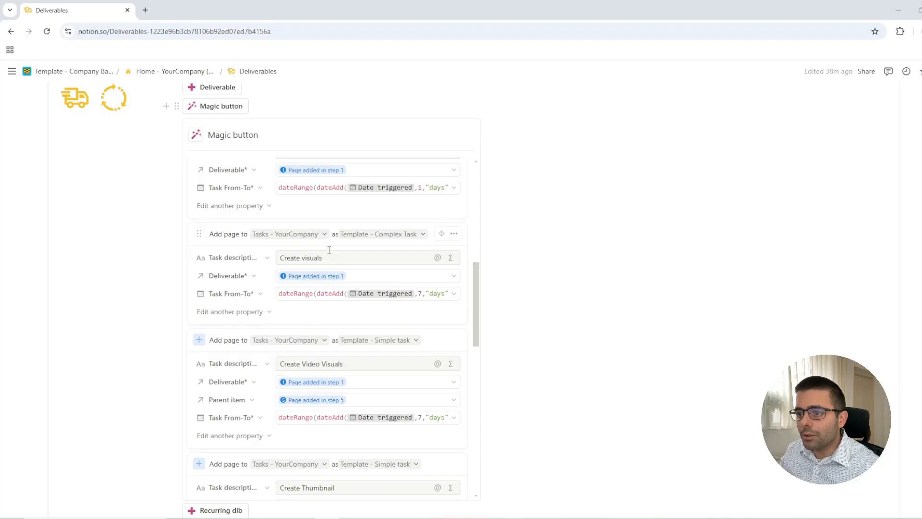
# Step: Examine the Create visuals action and the Task From-To* formula of its Create Video Visuals sub-task action
pyautogui.tripleClick(349, 359)
pyautogui.scroll(-1, 349, 358)
pyautogui.click(339, 307)
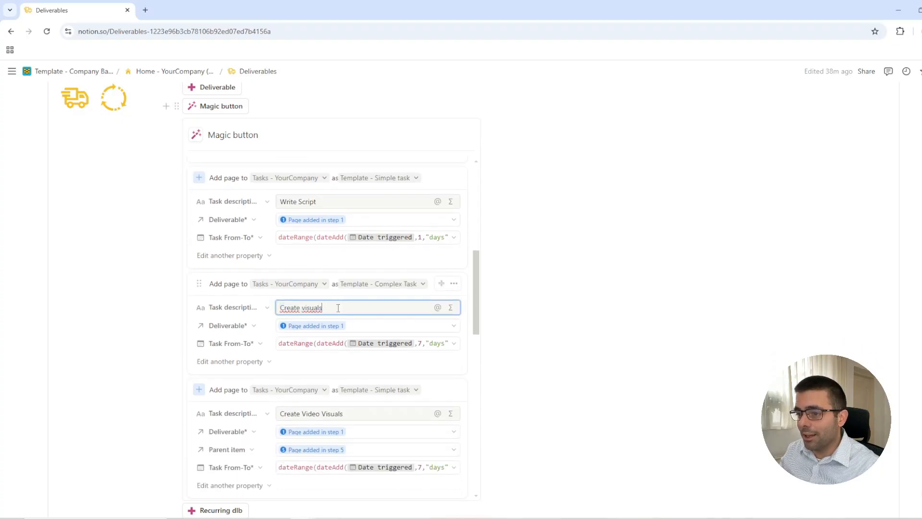
pyautogui.scroll(-3, 374, 393)
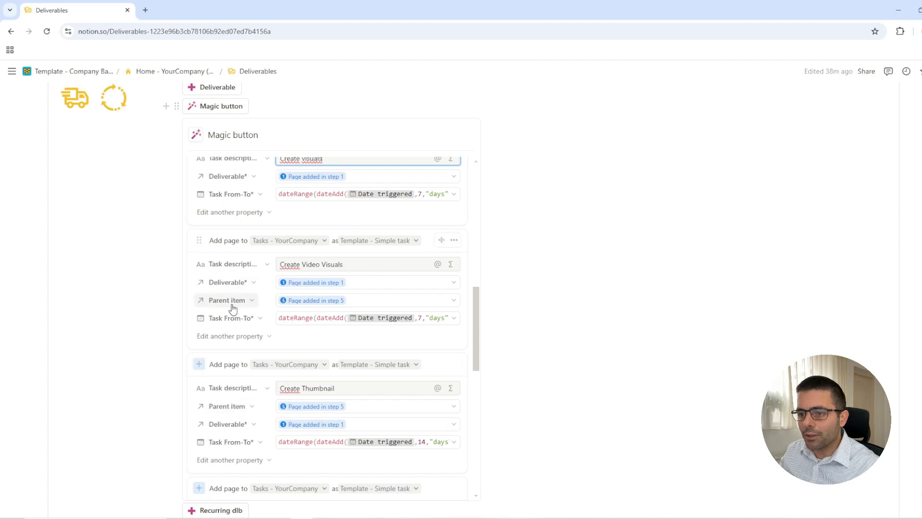
pyautogui.click(336, 320)
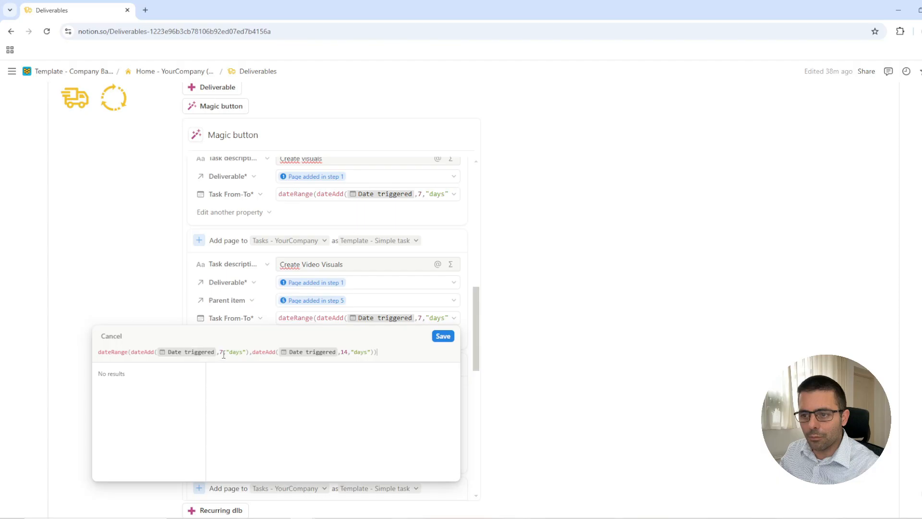
pyautogui.click(442, 336)
# Step: Review the Magic button's Create Thumbnail, Shoot Video Material, Edit and Publish, and Edit Video actions
pyautogui.scroll(-6, 319, 368)
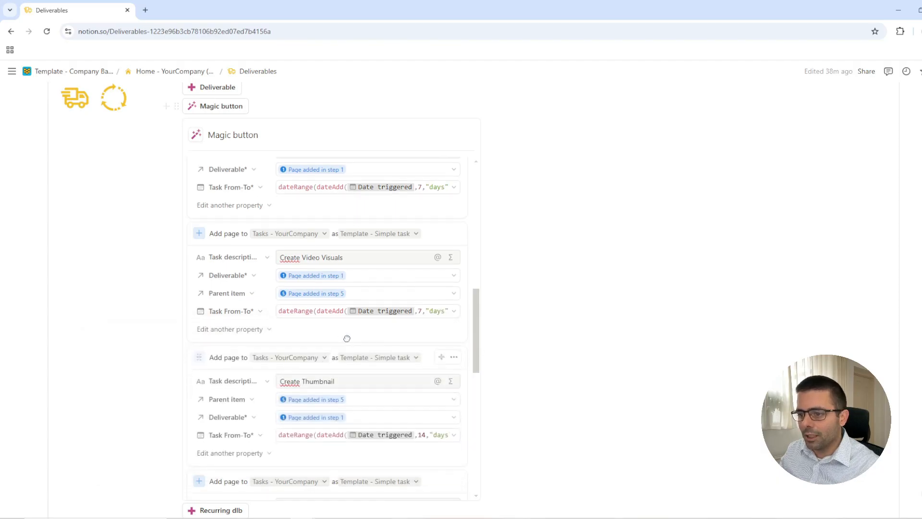
pyautogui.scroll(-3, 359, 327)
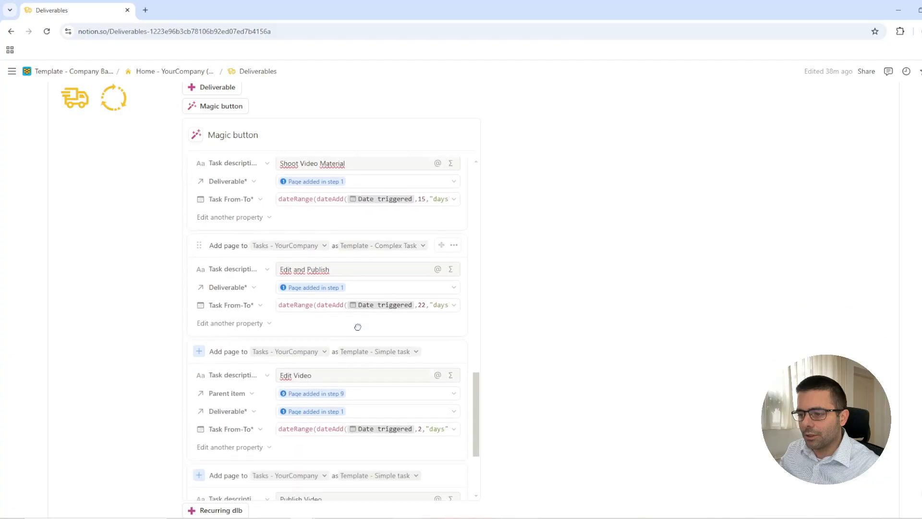
pyautogui.scroll(7, 410, 397)
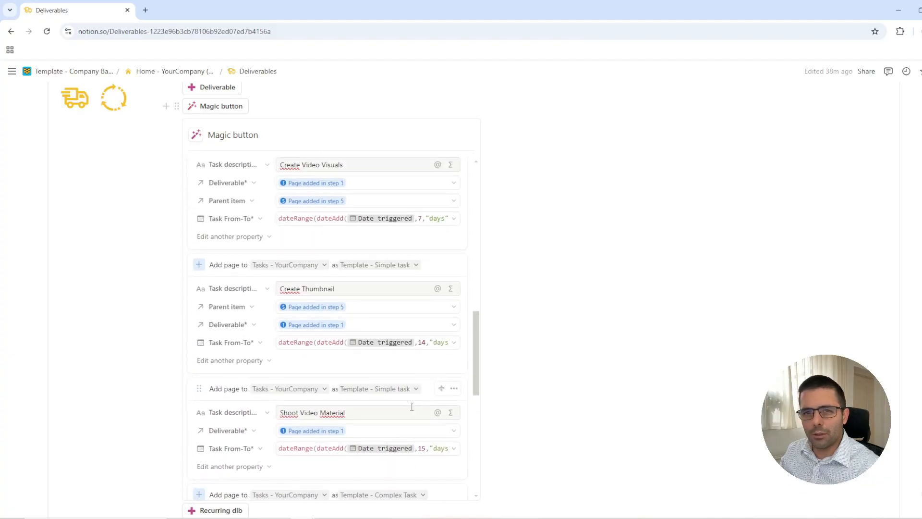
pyautogui.scroll(3, 412, 407)
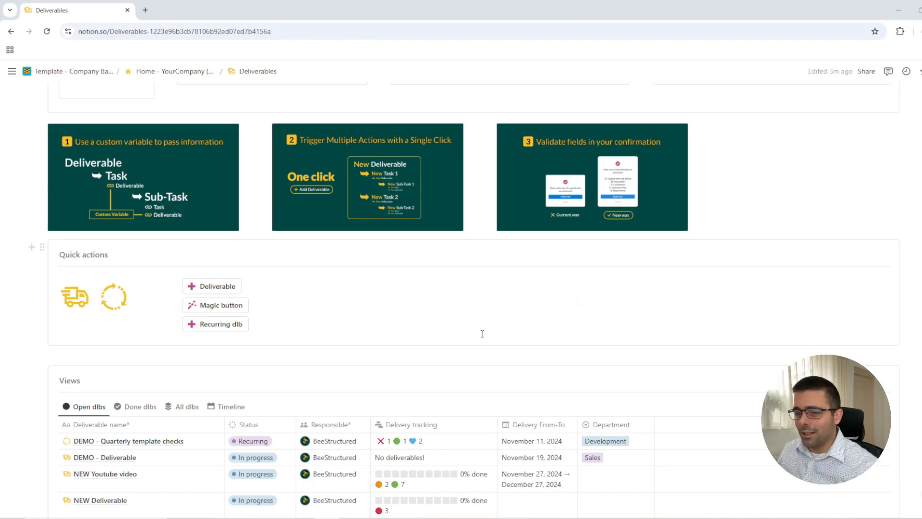
# Step: Open the NEW Youtube video deliverable from the open deliverables as a full page
pyautogui.scroll(-1, 482, 334)
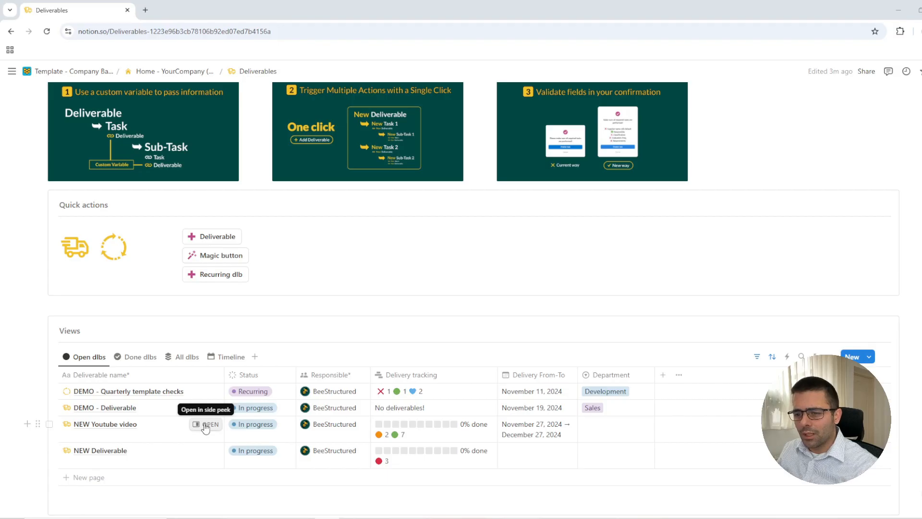
pyautogui.click(206, 425)
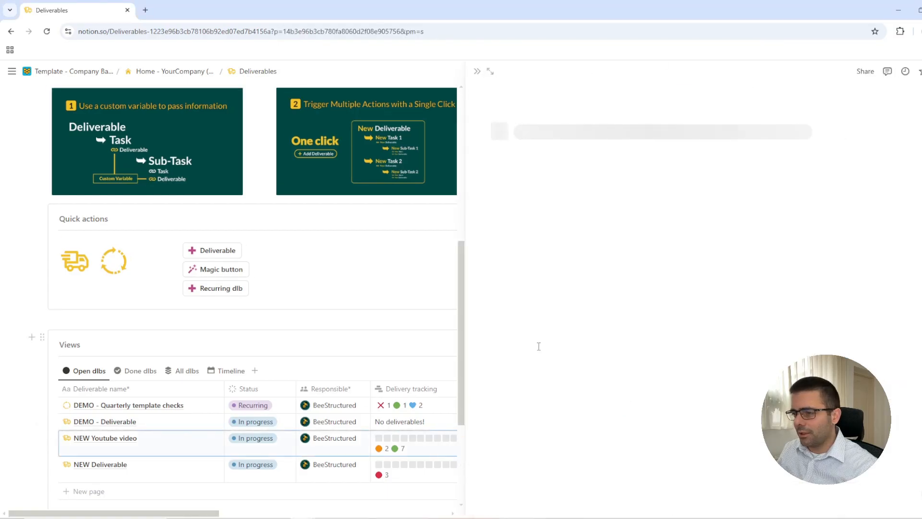
pyautogui.click(491, 72)
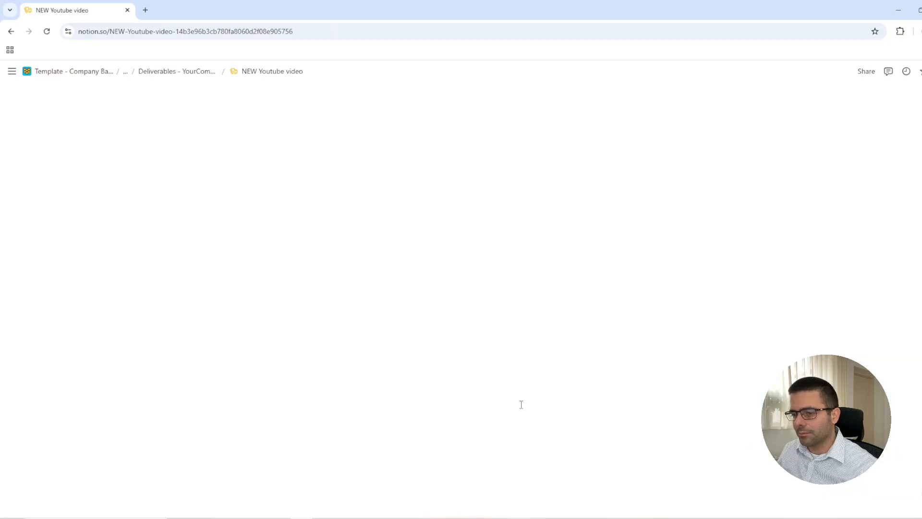
# Step: Open the Create visuals task from the deliverable's Tasks section as a full page
pyautogui.scroll(-2, 481, 350)
pyautogui.scroll(-7, 480, 348)
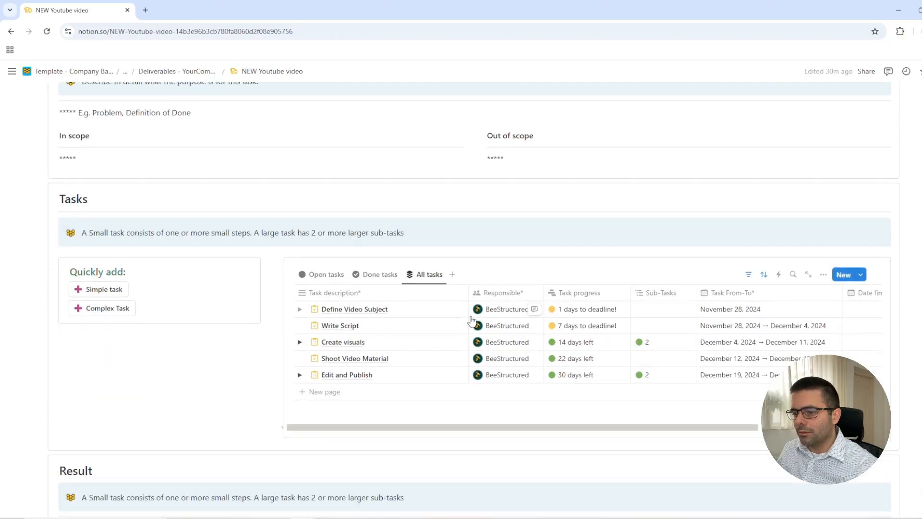
pyautogui.click(447, 299)
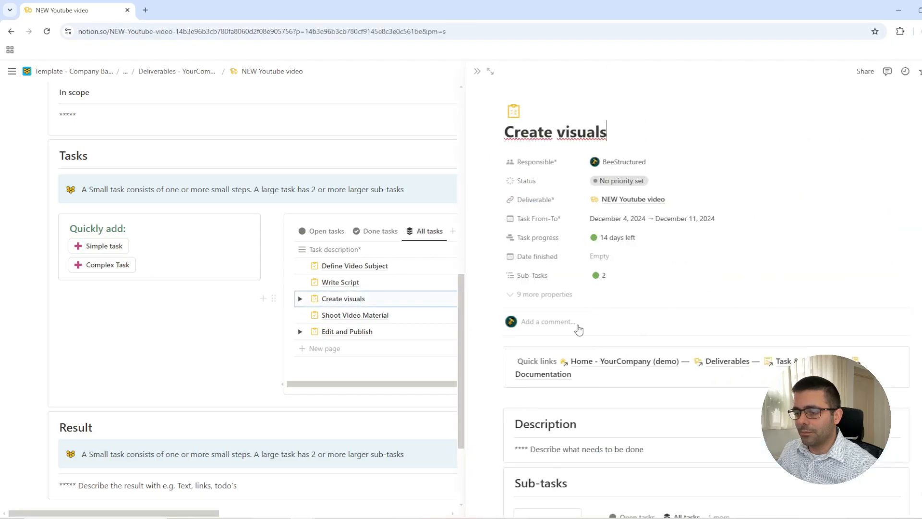
pyautogui.click(489, 71)
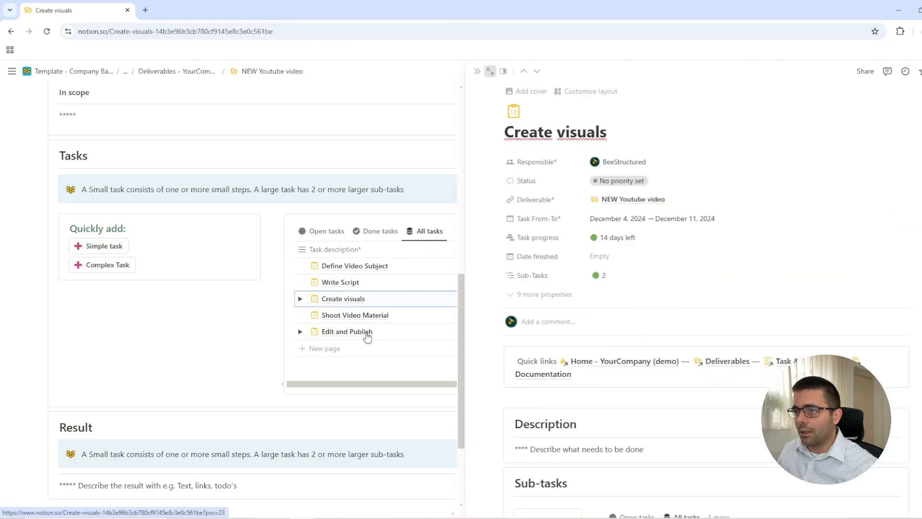
# Step: Run the Create visuals task's Finalize task button to check its confirmation with open sub-tasks, and cancel it
pyautogui.scroll(-10, 286, 367)
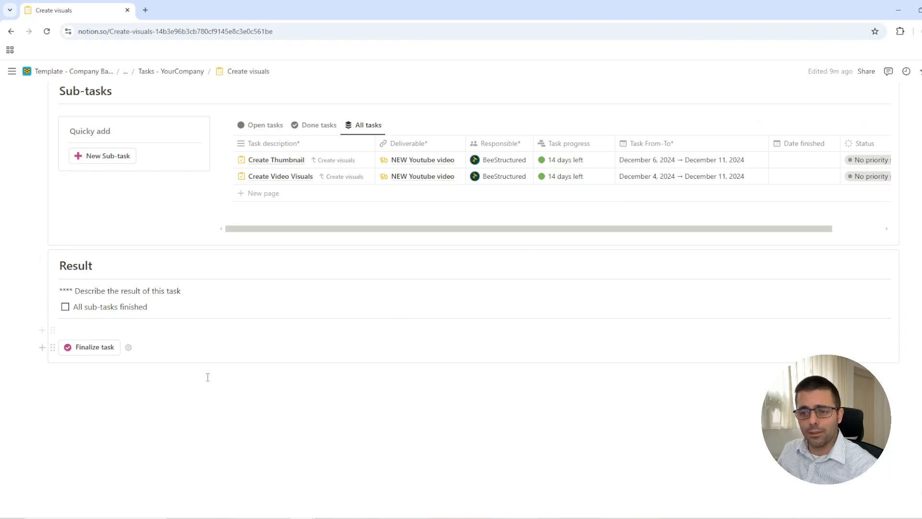
pyautogui.click(96, 348)
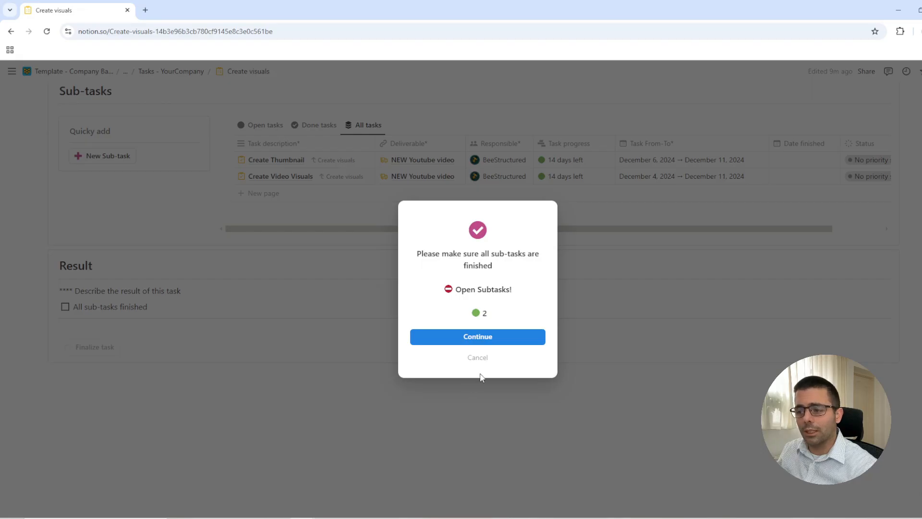
pyautogui.click(483, 362)
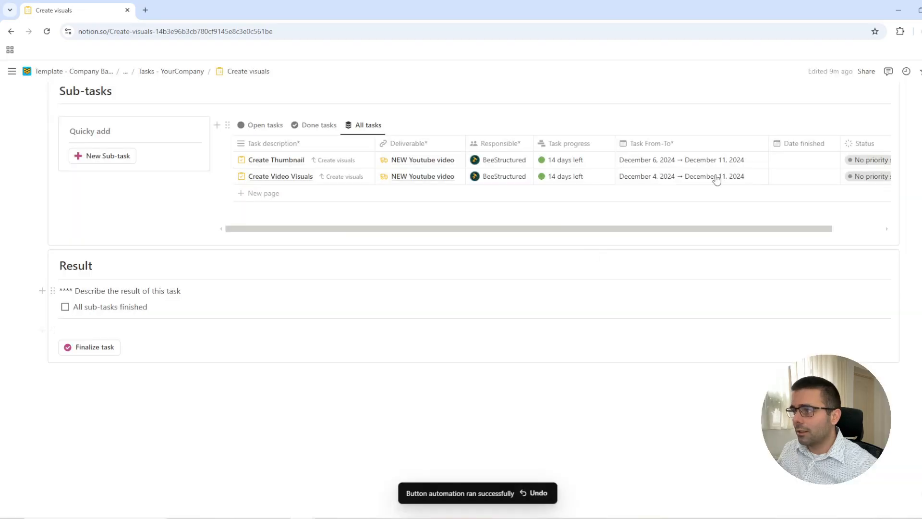
# Step: Set Date finished to November 27, 2024 for both the Create Thumbnail and Create Video Visuals sub-tasks
pyautogui.click(794, 161)
pyautogui.click(836, 295)
pyautogui.click(802, 134)
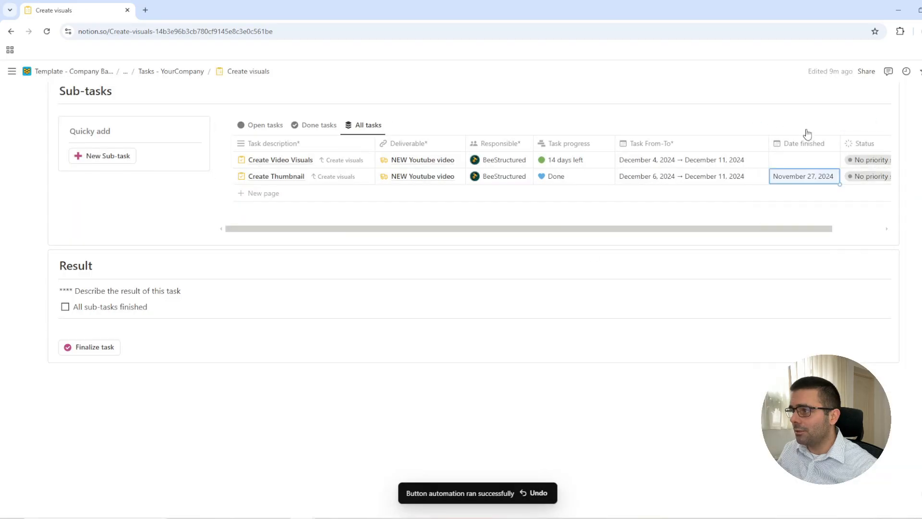
pyautogui.click(805, 161)
pyautogui.click(835, 295)
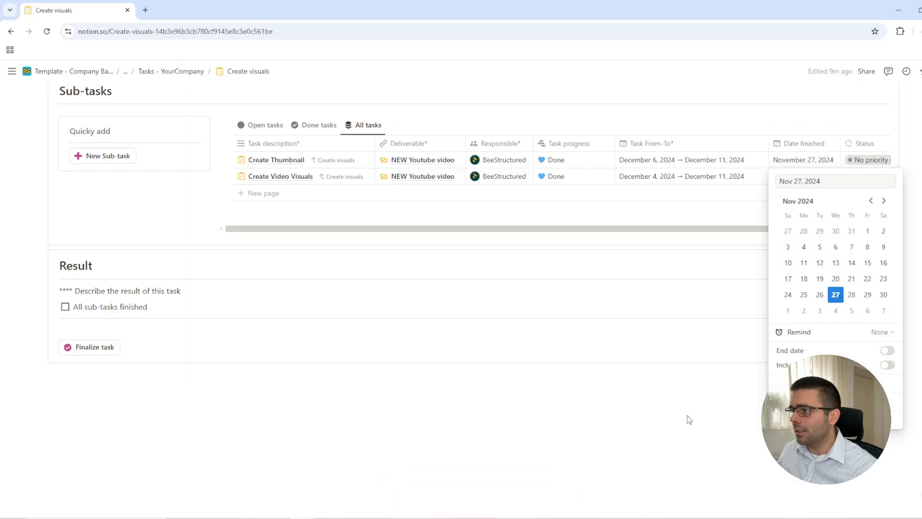
pyautogui.click(679, 428)
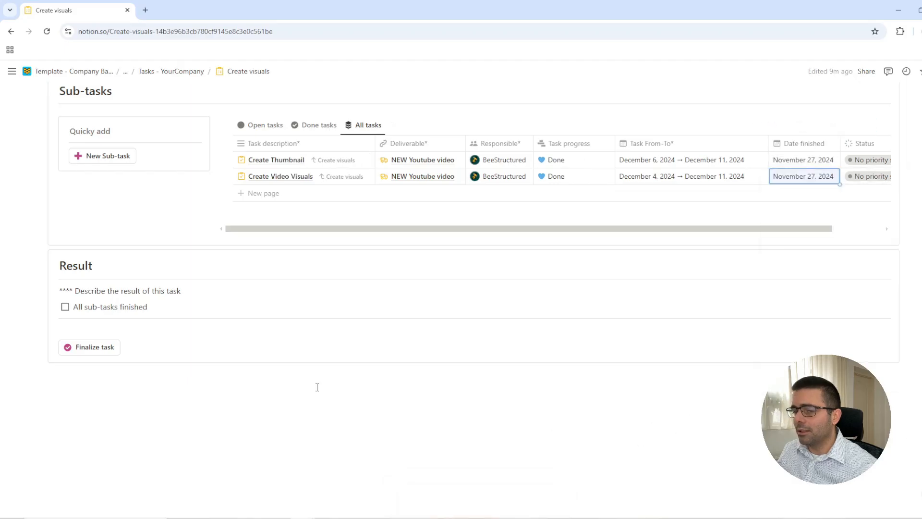
# Step: Run Finalize task again to check its confirmation with both sub-tasks finished, and cancel it
pyautogui.click(109, 351)
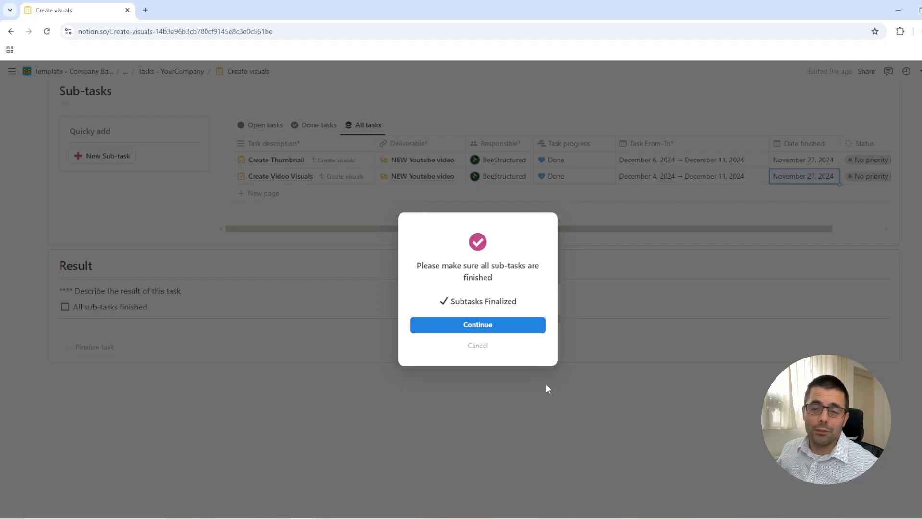
pyautogui.click(502, 348)
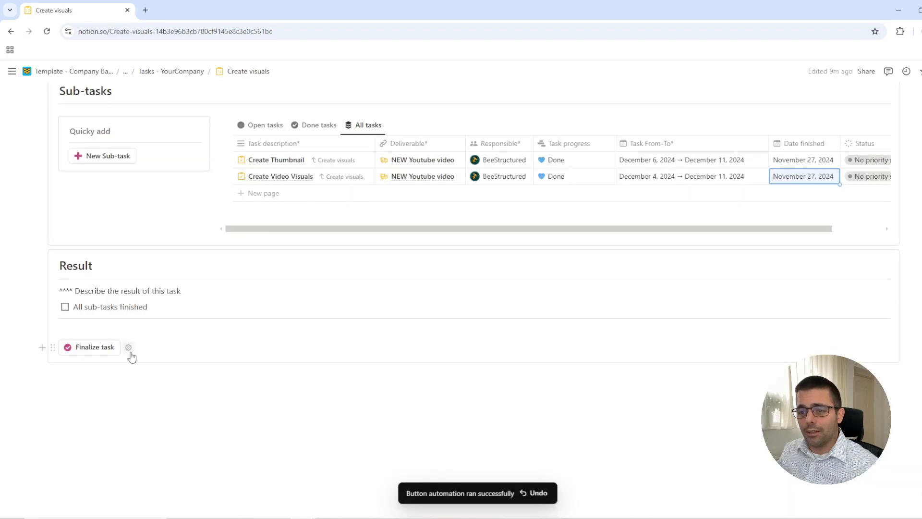
# Step: Open the Finalize task button's settings, examine the confirmation message formula with its Done check reference, and close the settings
pyautogui.click(129, 348)
pyautogui.scroll(-4, 417, 363)
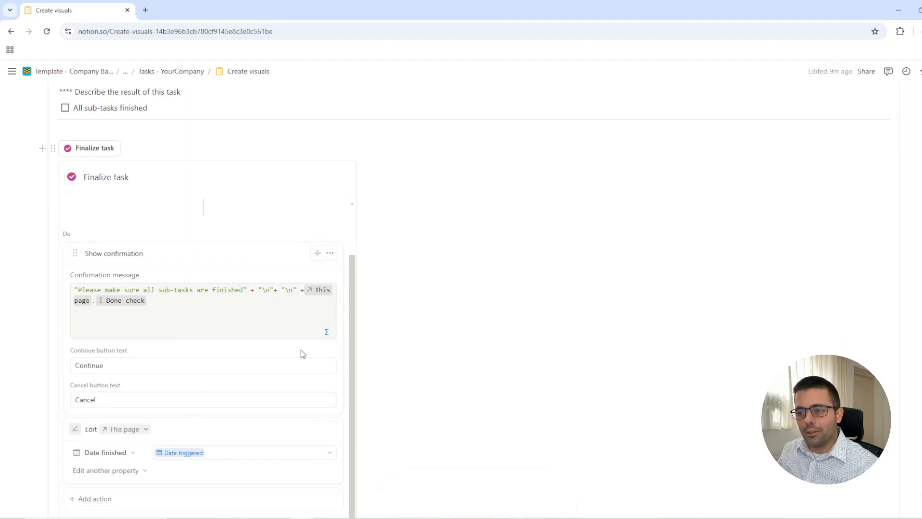
pyautogui.click(261, 316)
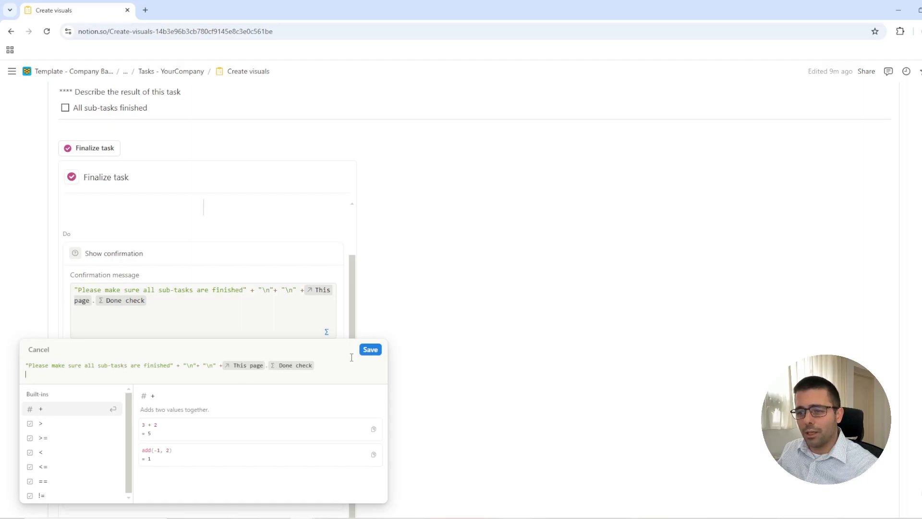
pyautogui.click(372, 349)
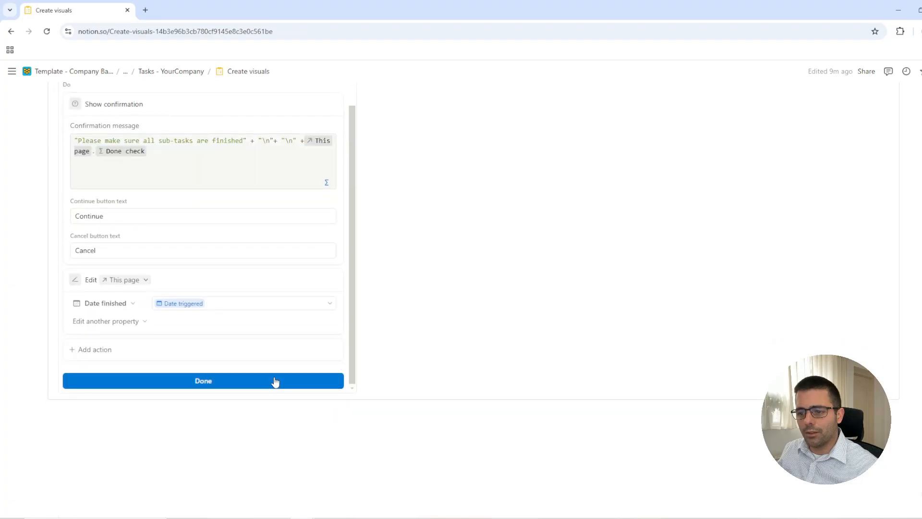
pyautogui.click(274, 378)
# Step: Expand the Create visuals task's hidden properties and examine its Done check formula result
pyautogui.scroll(8, 240, 358)
pyautogui.scroll(1, 144, 327)
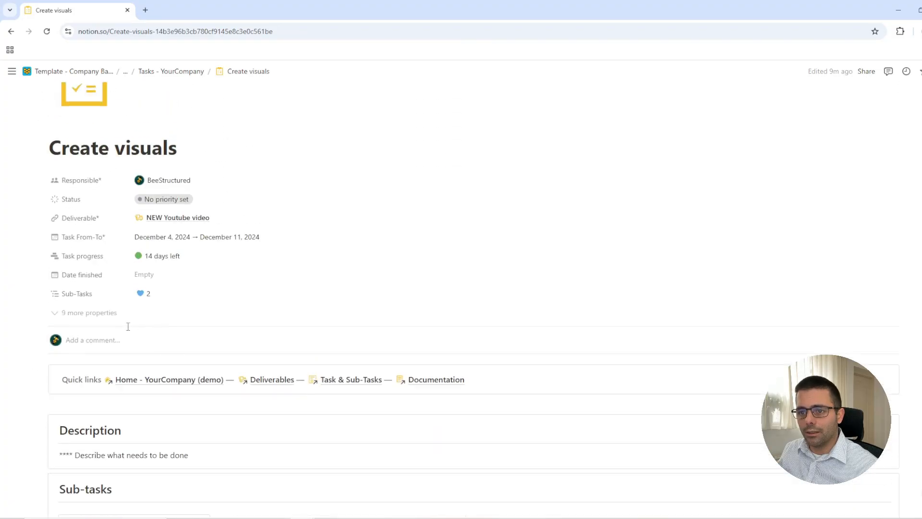
pyautogui.click(101, 314)
pyautogui.scroll(-2, 182, 435)
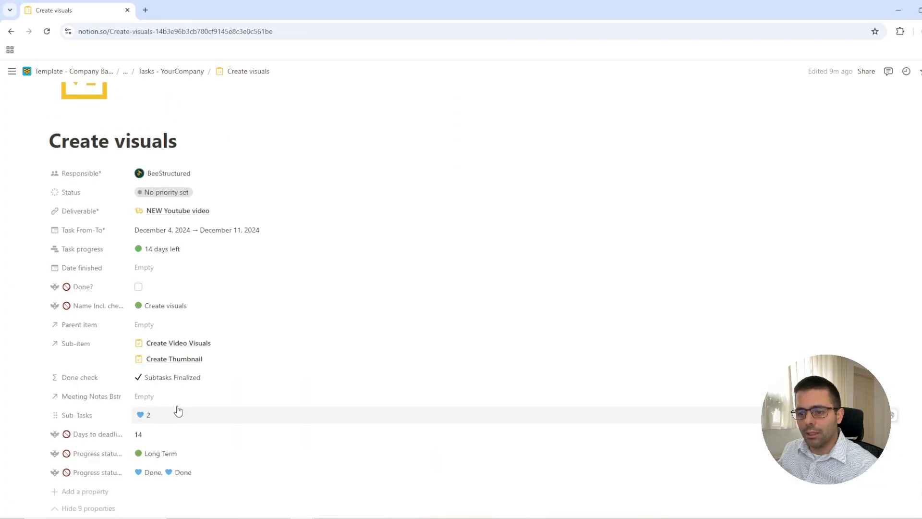
pyautogui.click(190, 288)
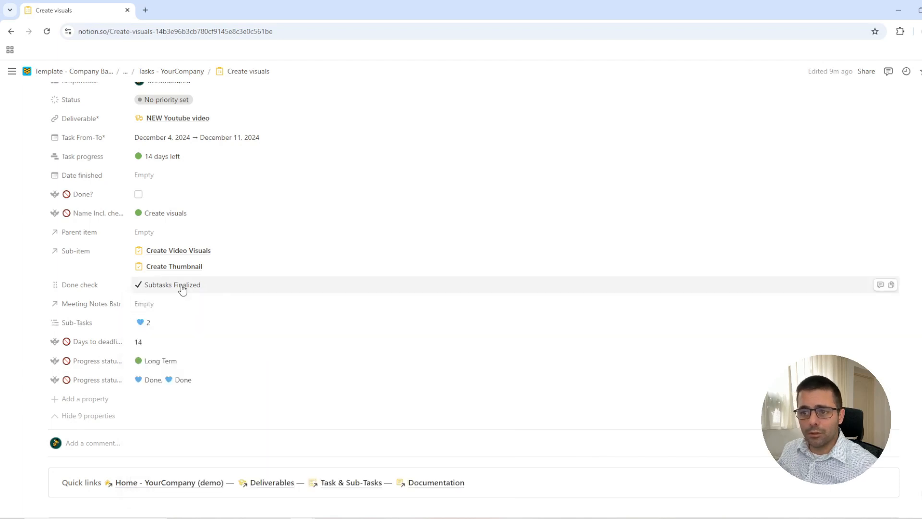
# Step: Clear Date finished for the Create Thumbnail sub-task and recheck the Create visuals task's Done check
pyautogui.scroll(-5, 612, 376)
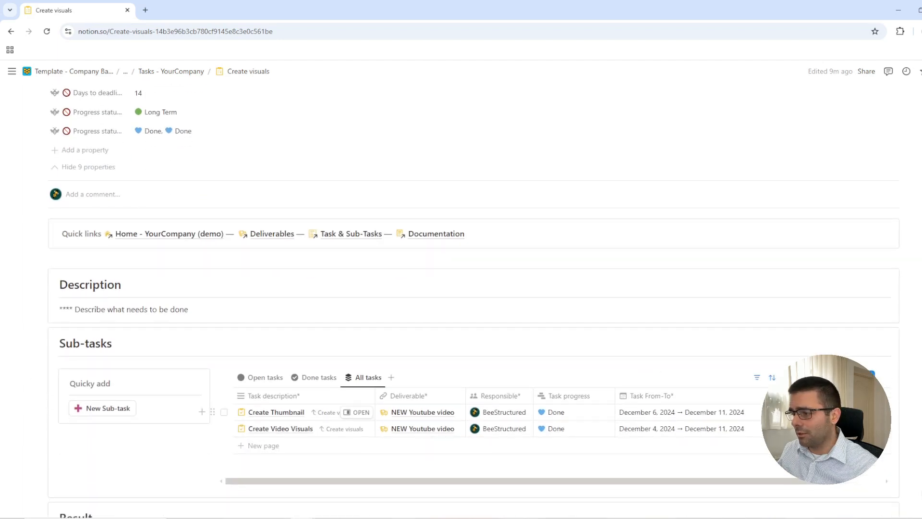
pyautogui.click(818, 413)
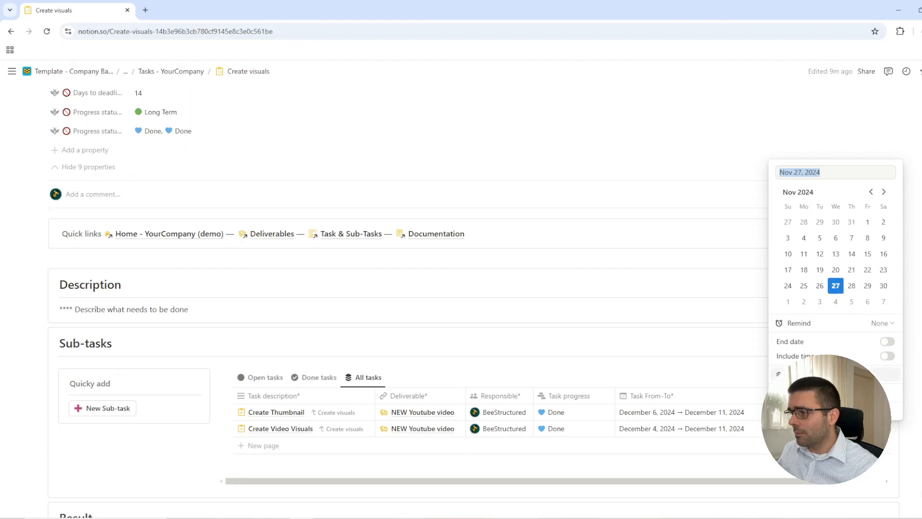
pyautogui.click(677, 377)
pyautogui.scroll(5, 553, 380)
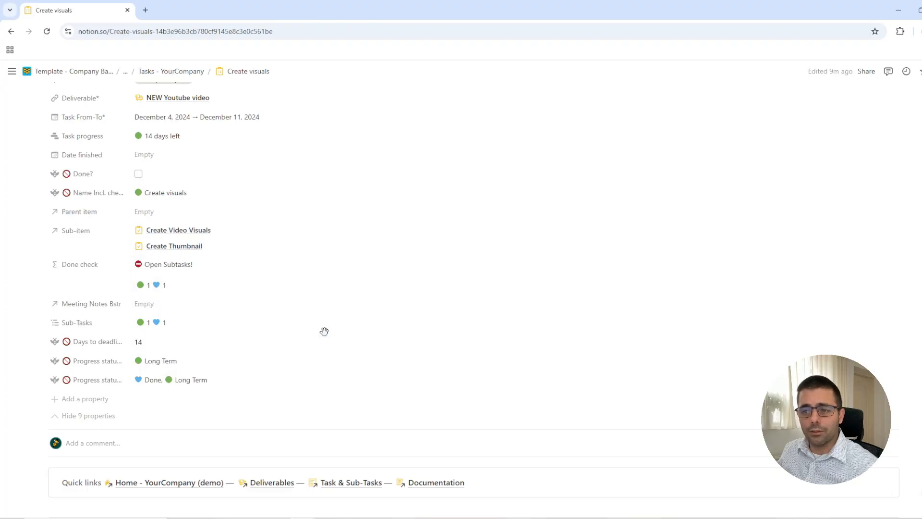
pyautogui.scroll(-4, 297, 331)
pyautogui.scroll(-4, 299, 328)
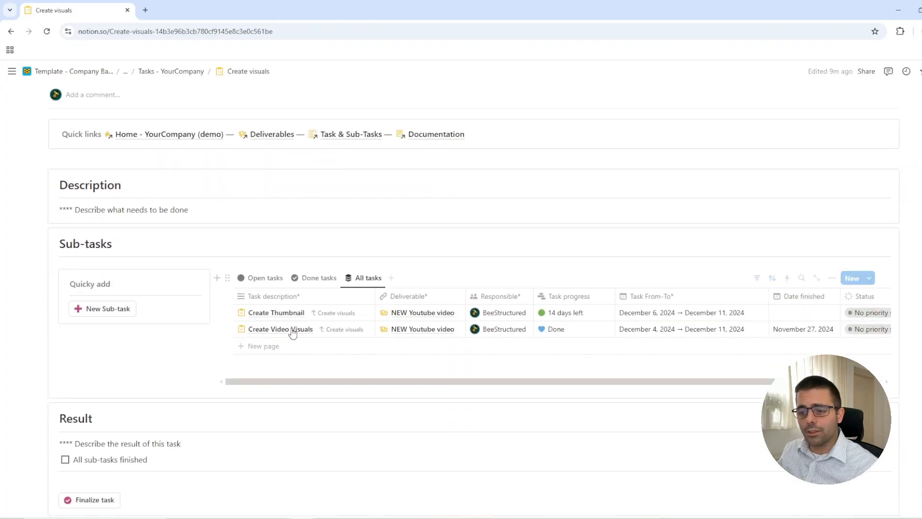
pyautogui.click(97, 402)
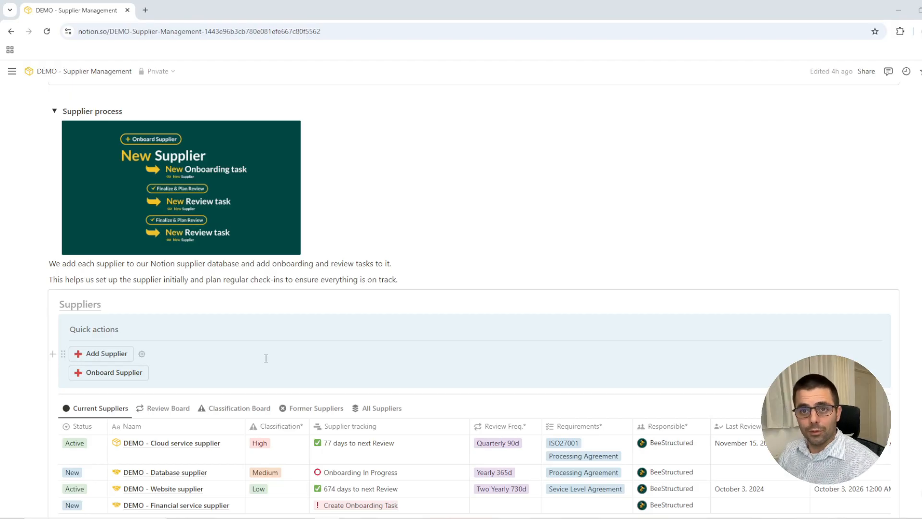
# Step: Onboard a new supplier, naming it Test 1 and its onboarding task Onboarding - Test 1
pyautogui.click(103, 374)
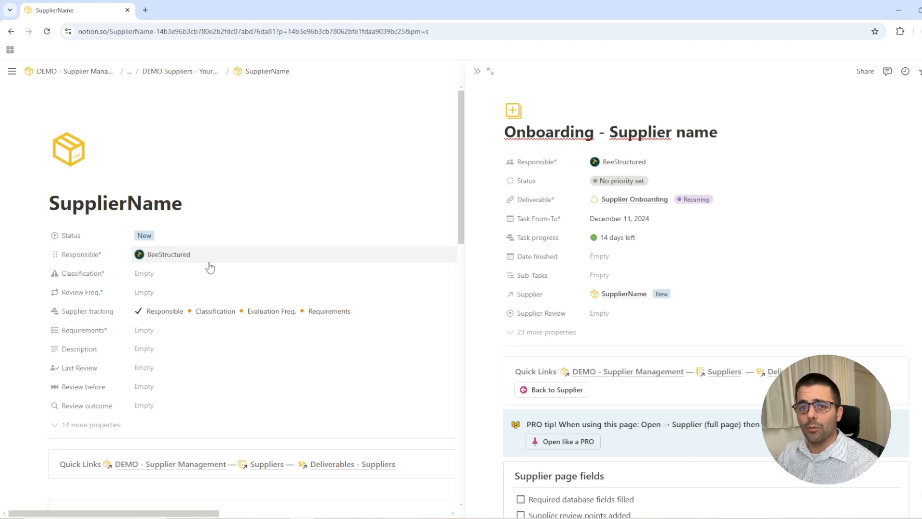
pyautogui.doubleClick(58, 193)
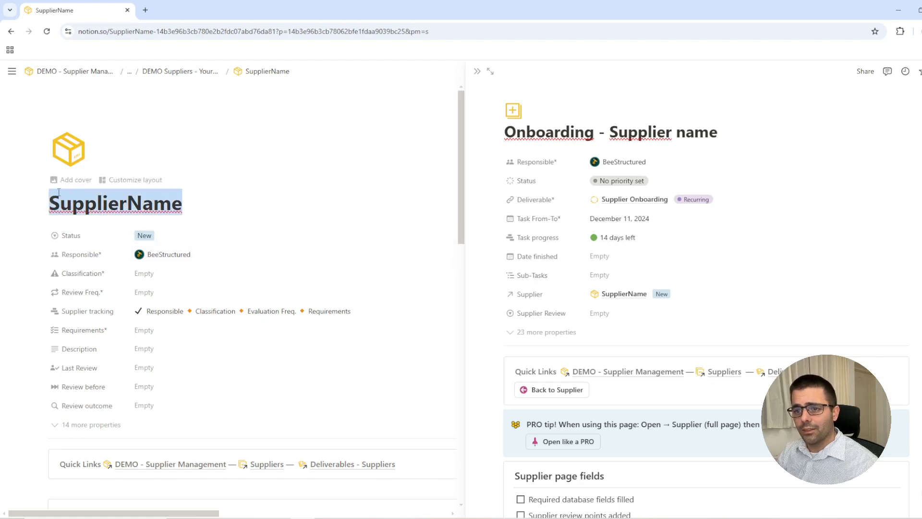
pyautogui.write('T')
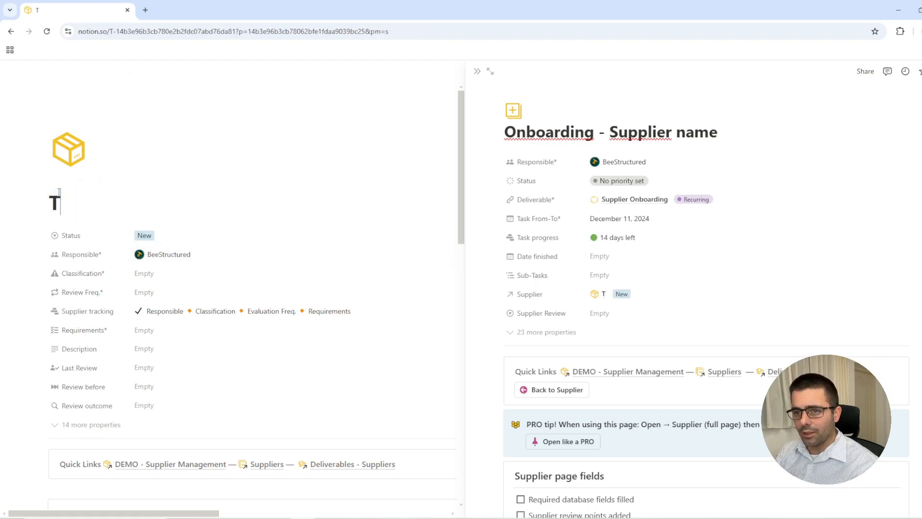
pyautogui.write('est 1')
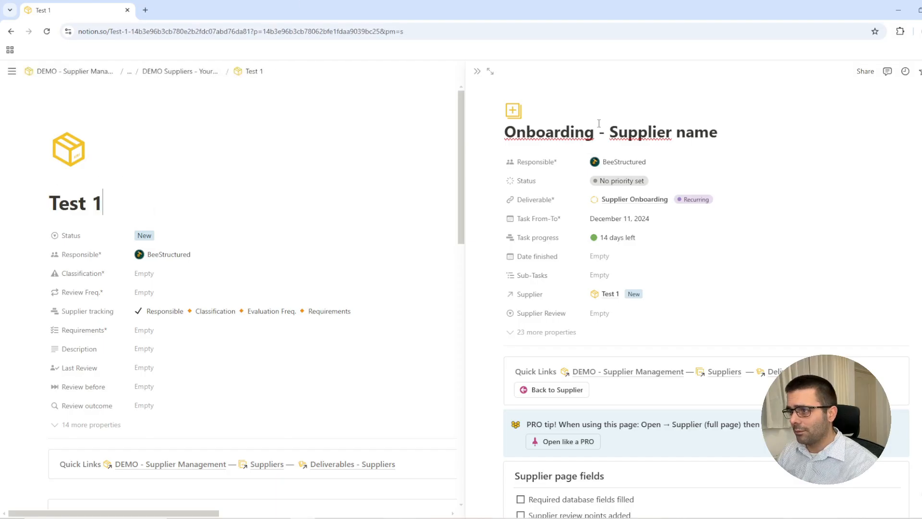
pyautogui.moveTo(609, 131); pyautogui.dragTo(744, 133)
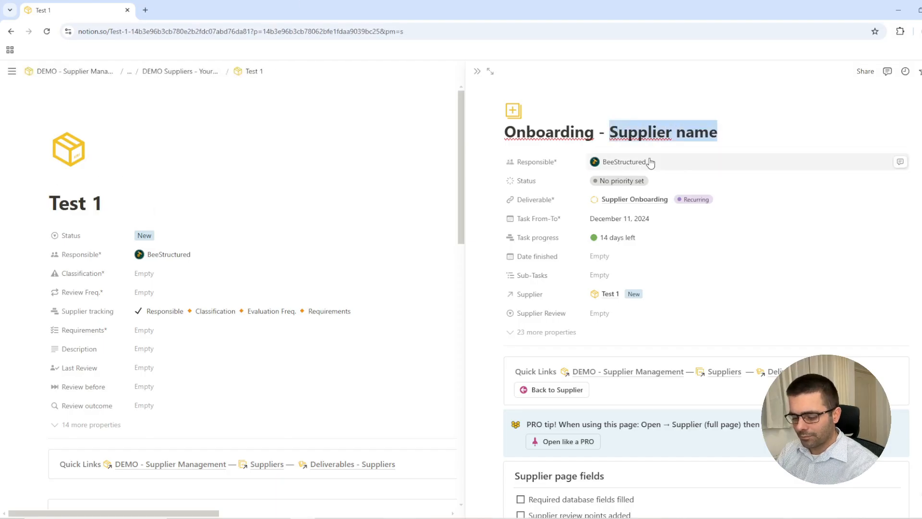
pyautogui.write('Test 1')
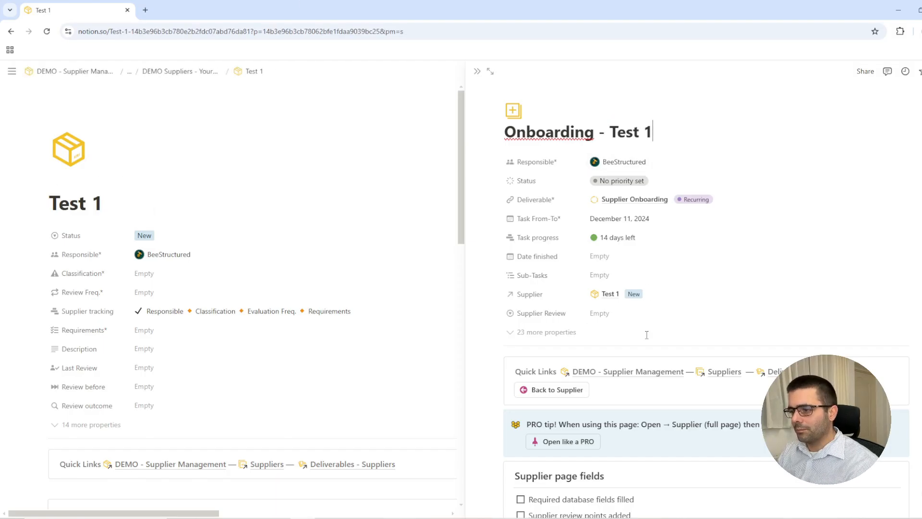
# Step: Tick Required database fields filled in the onboarding task, and set the supplier's Classification to High and Review Freq. to Quarterly 90d
pyautogui.scroll(-1, 647, 334)
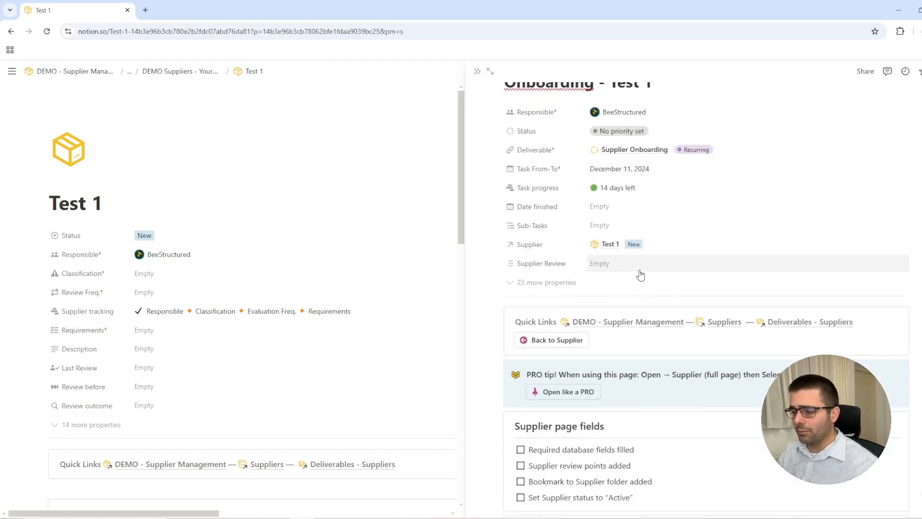
pyautogui.scroll(-1, 640, 275)
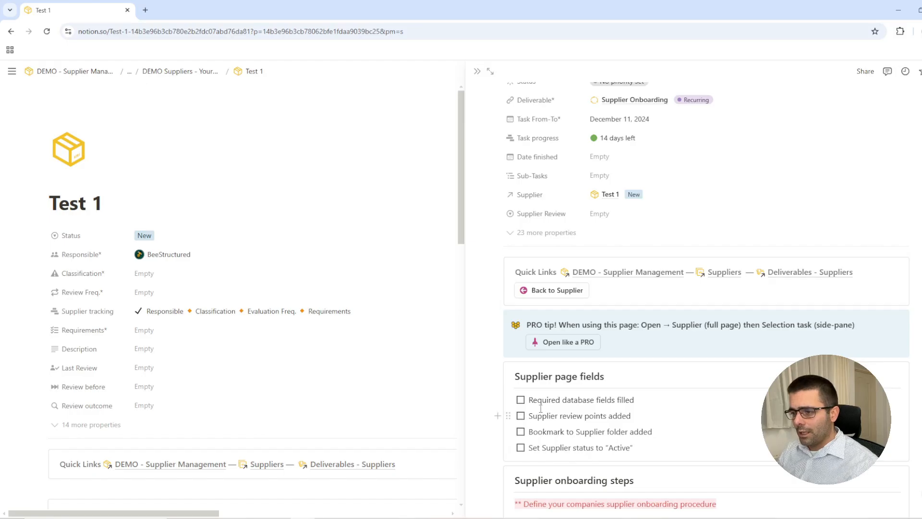
pyautogui.click(520, 399)
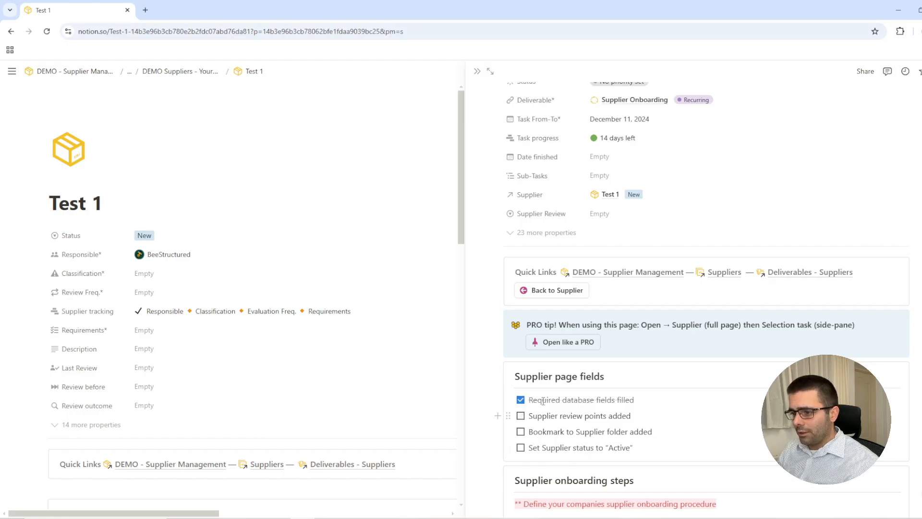
pyautogui.click(171, 277)
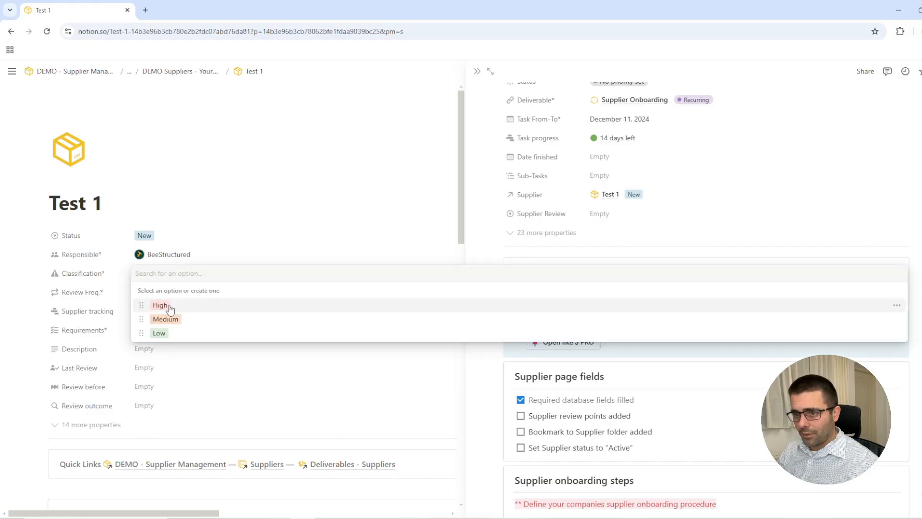
pyautogui.click(174, 303)
pyautogui.click(185, 293)
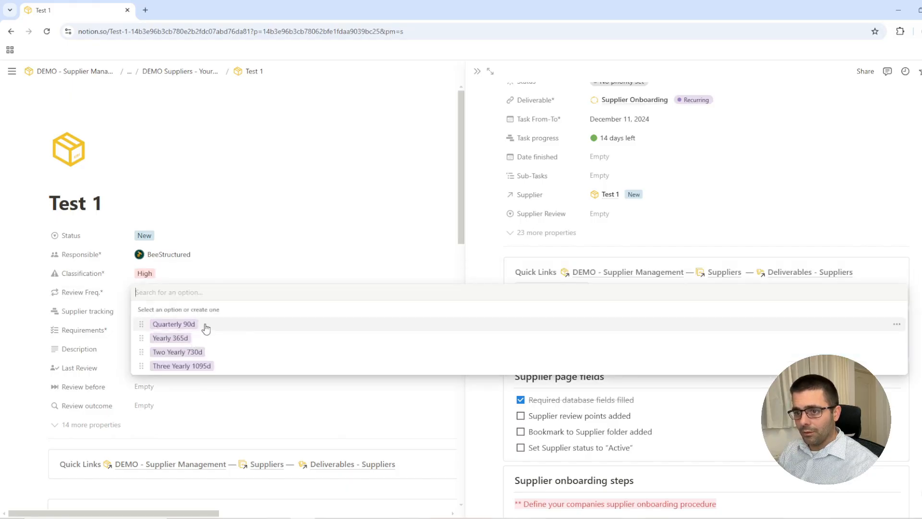
pyautogui.click(206, 324)
# Step: Run the onboarding task's Finalize & plan review button to check its confirmation with Requirements empty, and cancel it
pyautogui.scroll(-8, 663, 386)
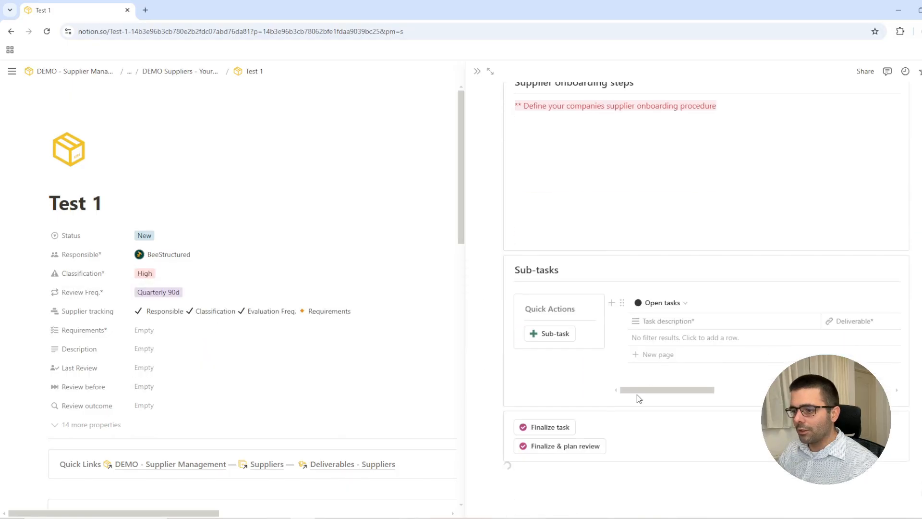
pyautogui.click(566, 448)
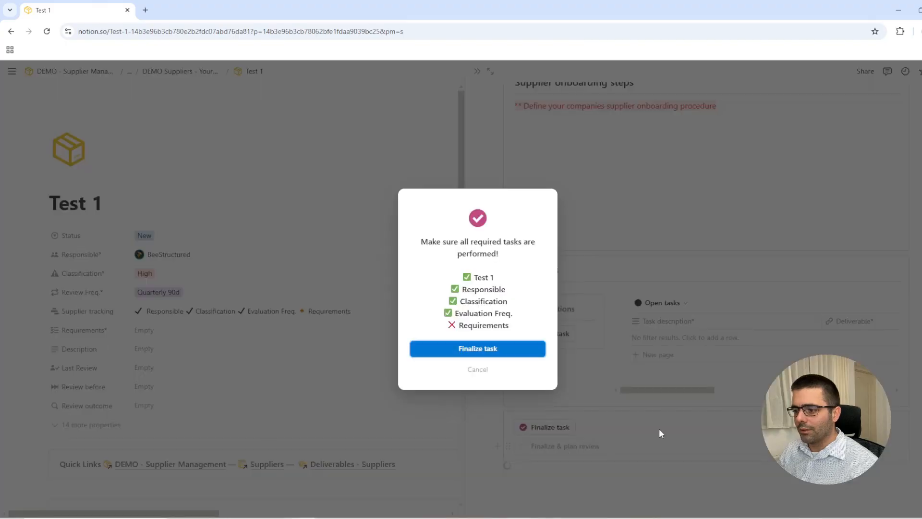
pyautogui.click(479, 372)
# Step: Set the supplier's Requirements to Processing Agreement, and run the onboarding task's Finalize & plan review button through to confirmation
pyautogui.click(176, 330)
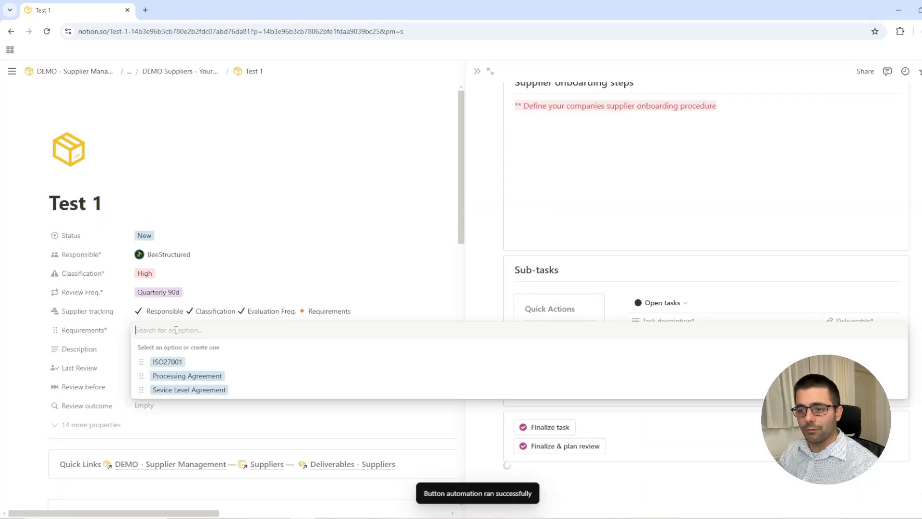
pyautogui.click(210, 376)
pyautogui.click(610, 266)
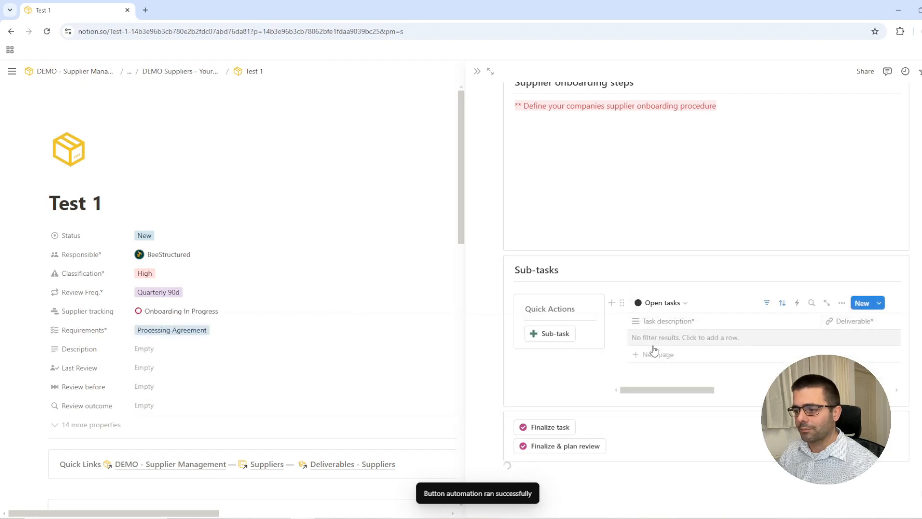
pyautogui.click(584, 446)
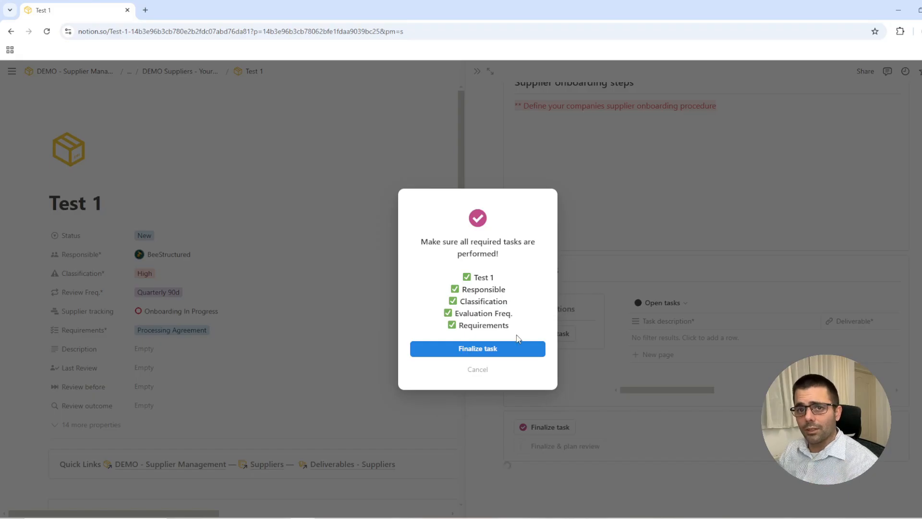
pyautogui.click(520, 350)
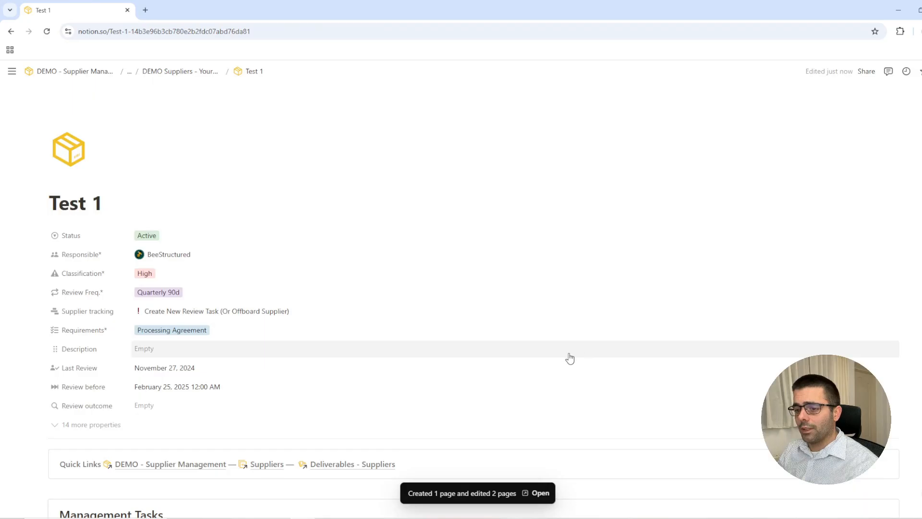
# Step: Open the Supplier Review - Test 1 task from the supplier's management tasks as a full page
pyautogui.scroll(-3, 569, 358)
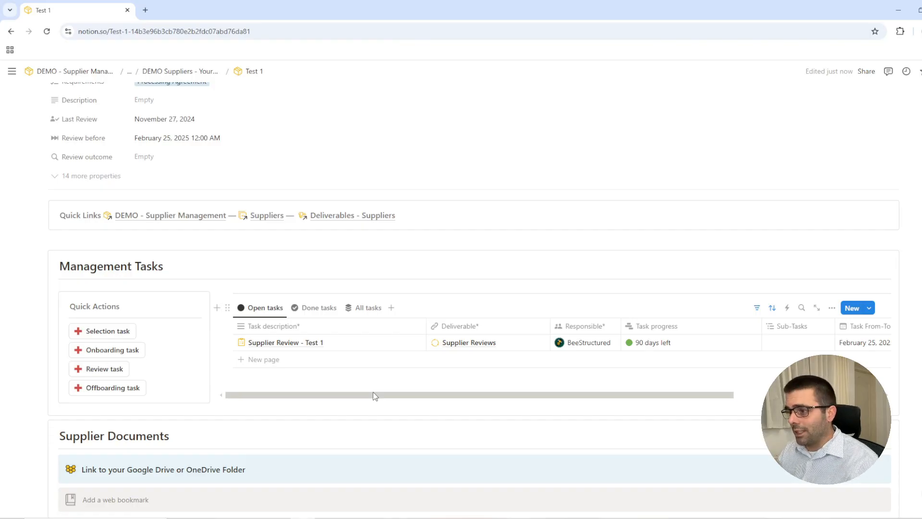
pyautogui.click(408, 342)
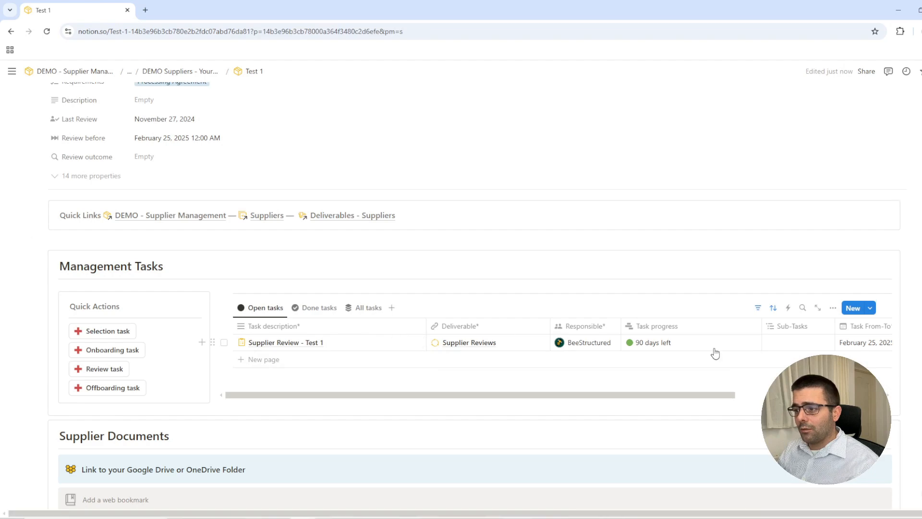
pyautogui.click(490, 71)
# Step: Look through the review task and run Finalize & plan review to check its confirmation with Supplier Review empty, and cancel it
pyautogui.scroll(-12, 517, 420)
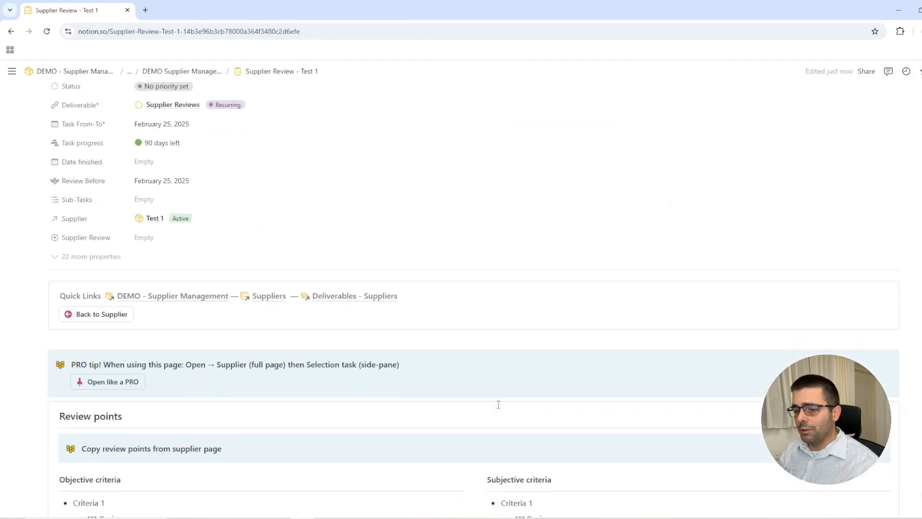
pyautogui.scroll(4, 222, 230)
pyautogui.scroll(-7, 361, 303)
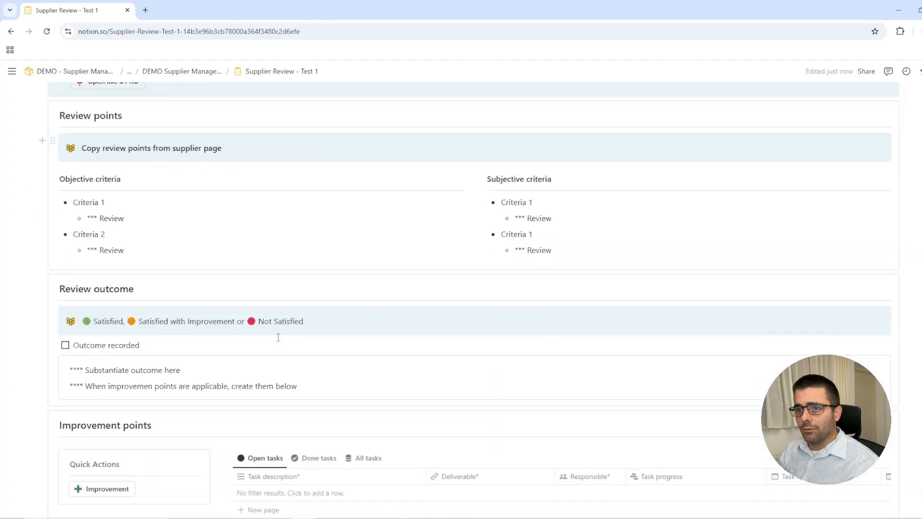
pyautogui.click(126, 365)
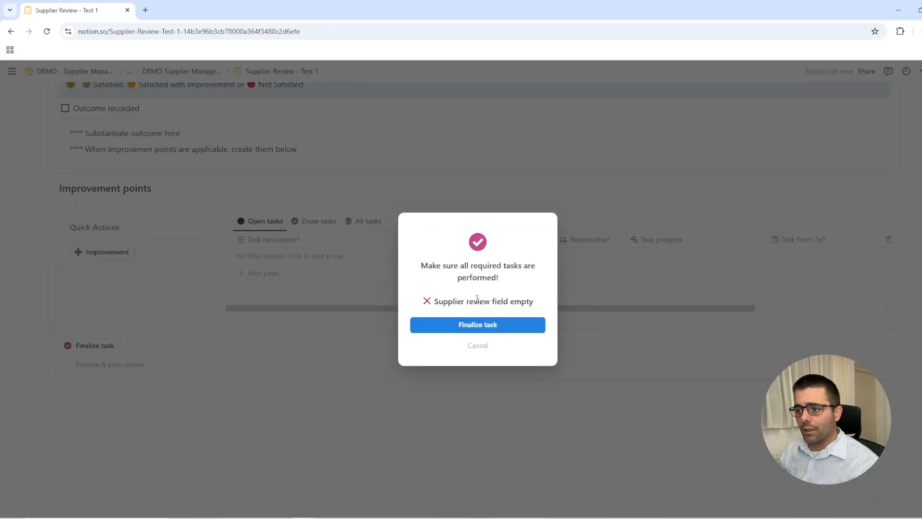
pyautogui.click(488, 345)
# Step: Set the review task's Supplier Review field to Satisfied w/ Improvements
pyautogui.scroll(7, 244, 278)
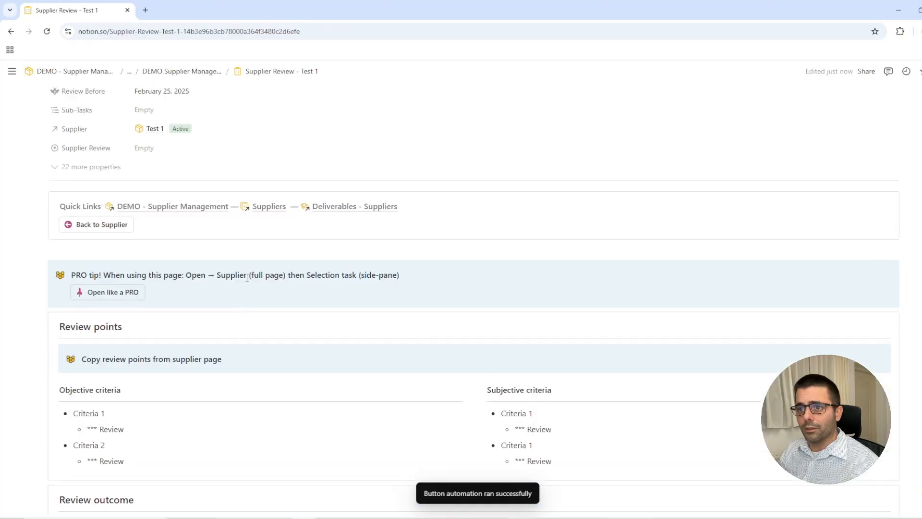
pyautogui.click(186, 198)
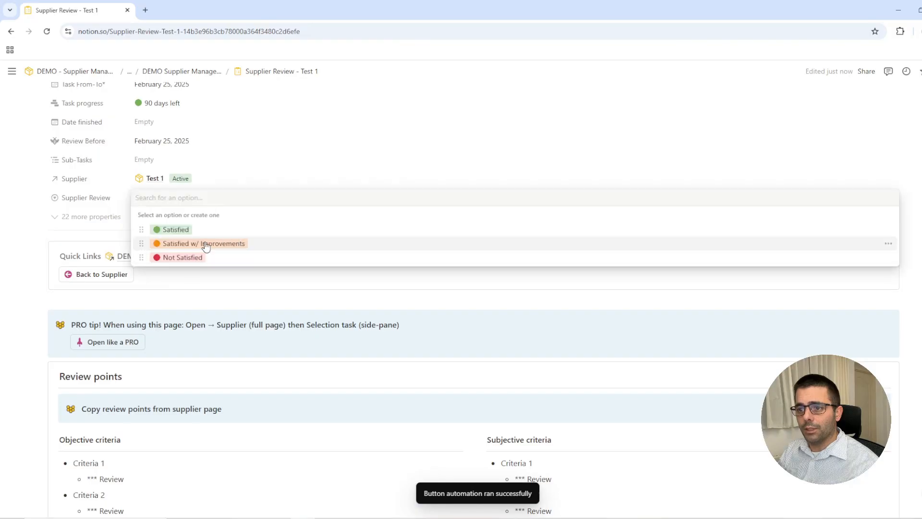
pyautogui.click(206, 243)
# Step: Run the review task's Finalize & plan review button and confirm finalizing the task
pyautogui.scroll(-5, 221, 349)
pyautogui.scroll(-4, 220, 349)
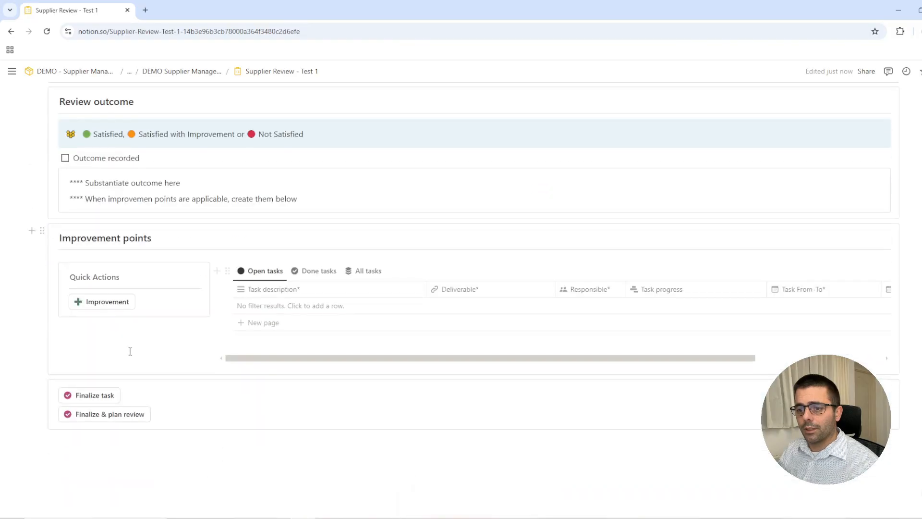
pyautogui.click(120, 418)
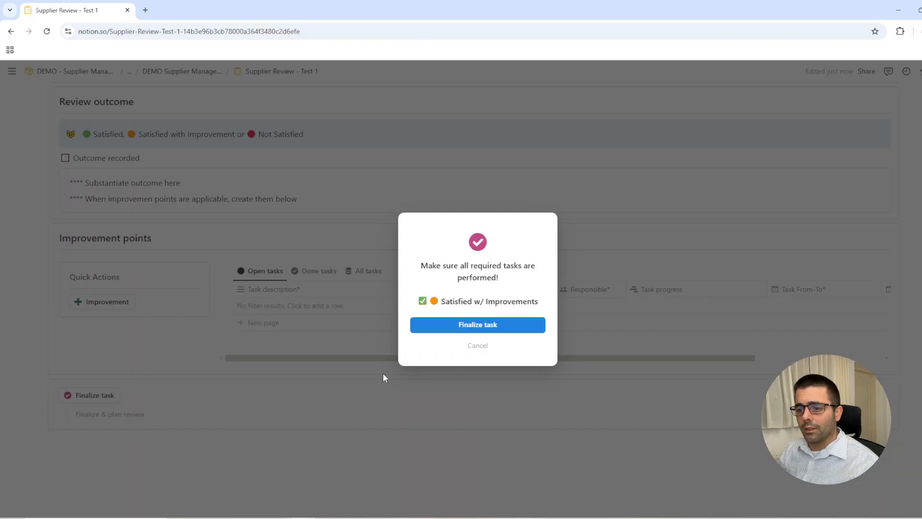
pyautogui.click(479, 327)
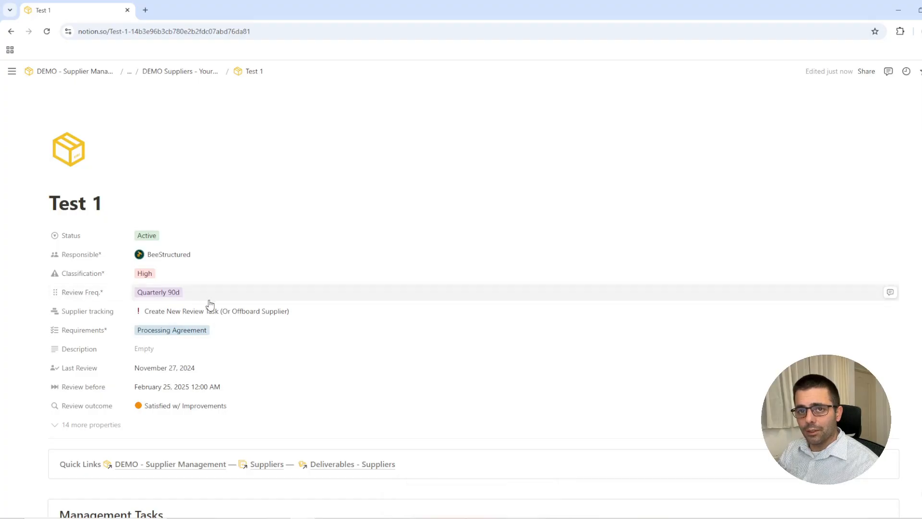
# Step: Set the supplier's Review Freq. to Yearly 365d on the Test 1 page
pyautogui.scroll(-4, 434, 383)
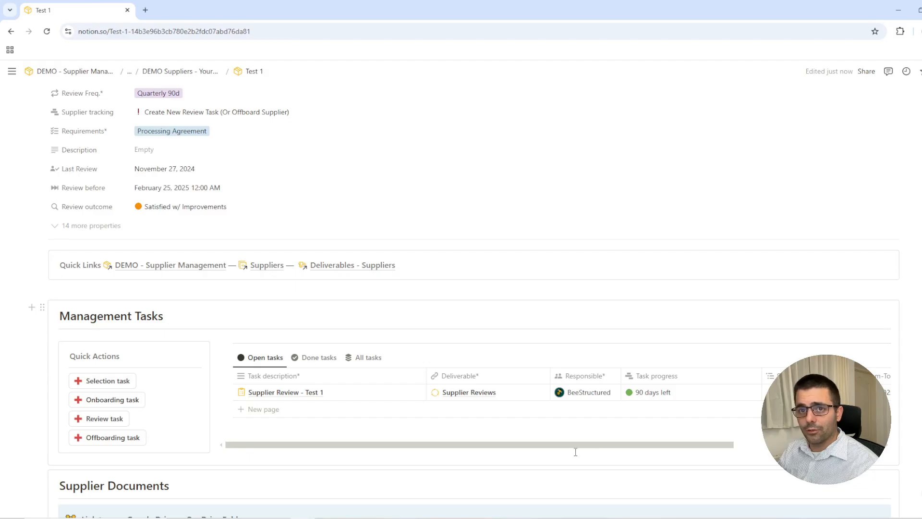
pyautogui.scroll(1, 576, 451)
pyautogui.click(186, 145)
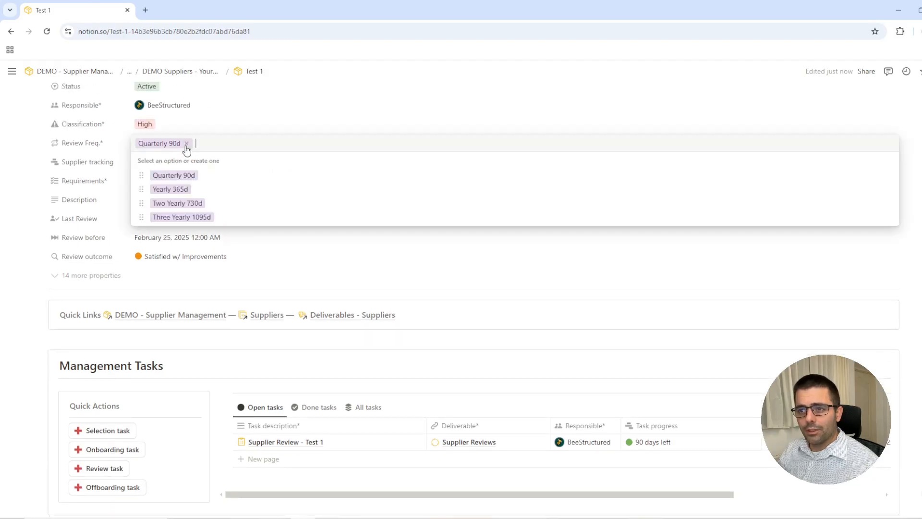
pyautogui.click(178, 190)
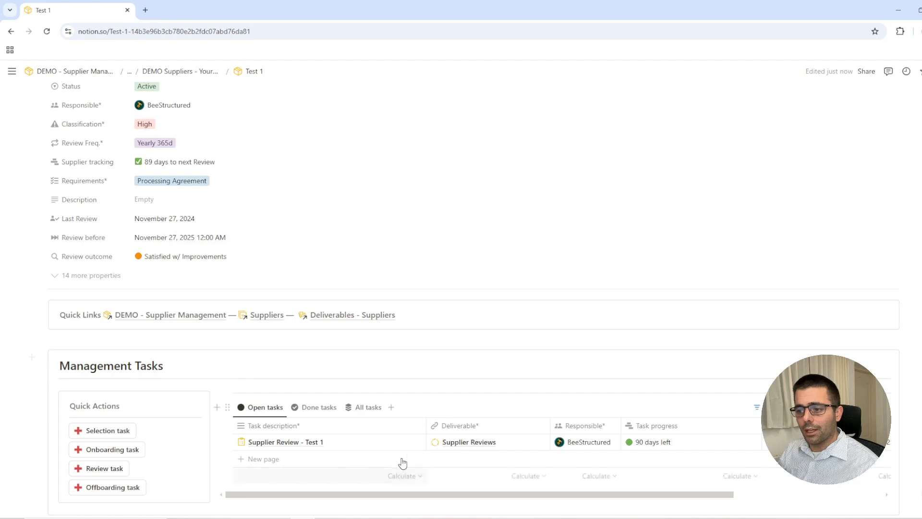
# Step: Open the Supplier Review - Test 1 task from the supplier's open tasks and set its Supplier Review field to Satisfied w/ Improvements
pyautogui.click(400, 441)
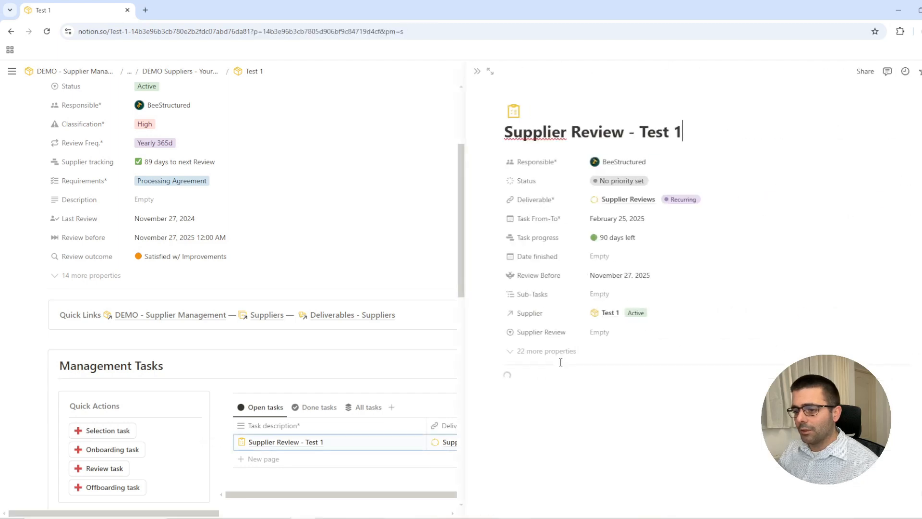
pyautogui.click(606, 333)
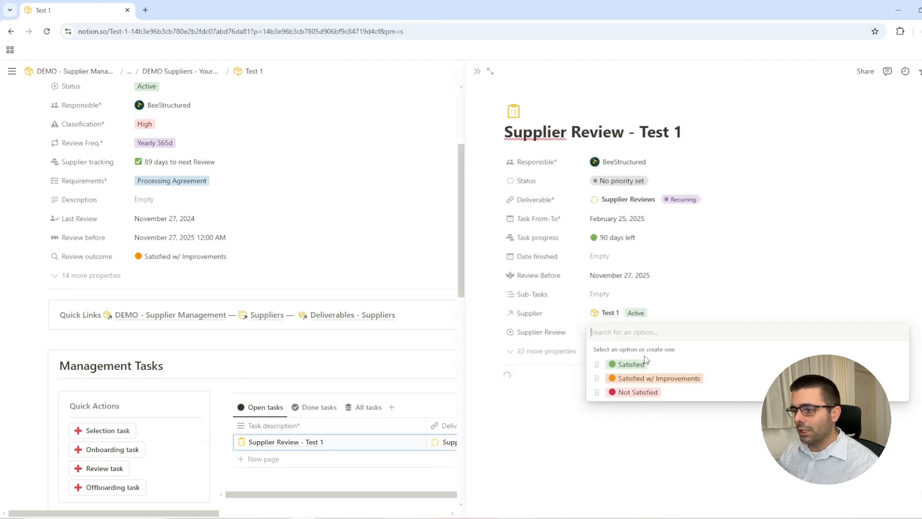
pyautogui.click(632, 377)
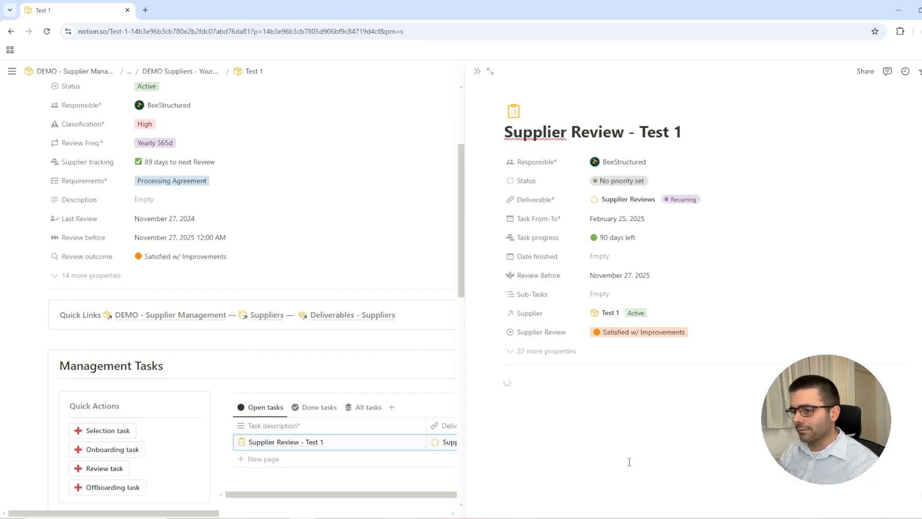
# Step: Run the review task's Finalize & plan review button, confirm it, and check the newly planned review and the supplier's review properties
pyautogui.scroll(-8, 624, 437)
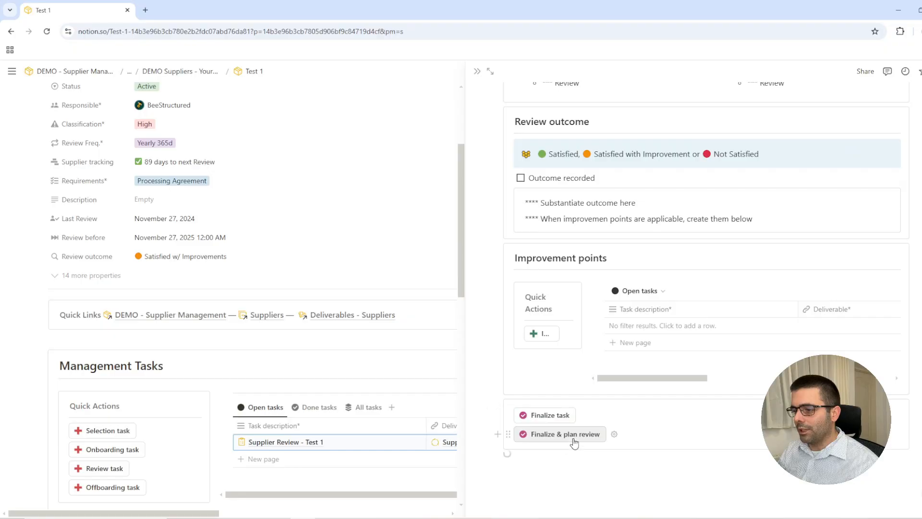
pyautogui.click(574, 433)
pyautogui.click(494, 325)
pyautogui.scroll(-3, 496, 319)
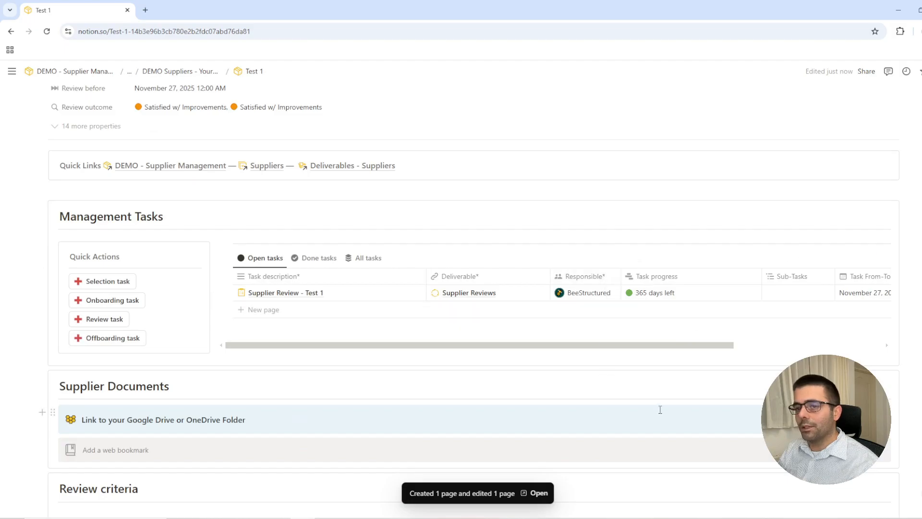
pyautogui.scroll(5, 450, 384)
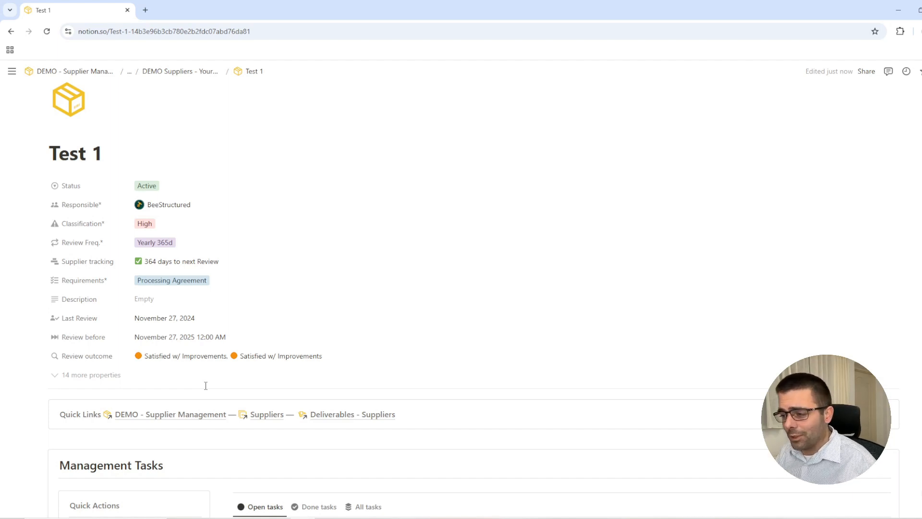
pyautogui.scroll(-2, 185, 402)
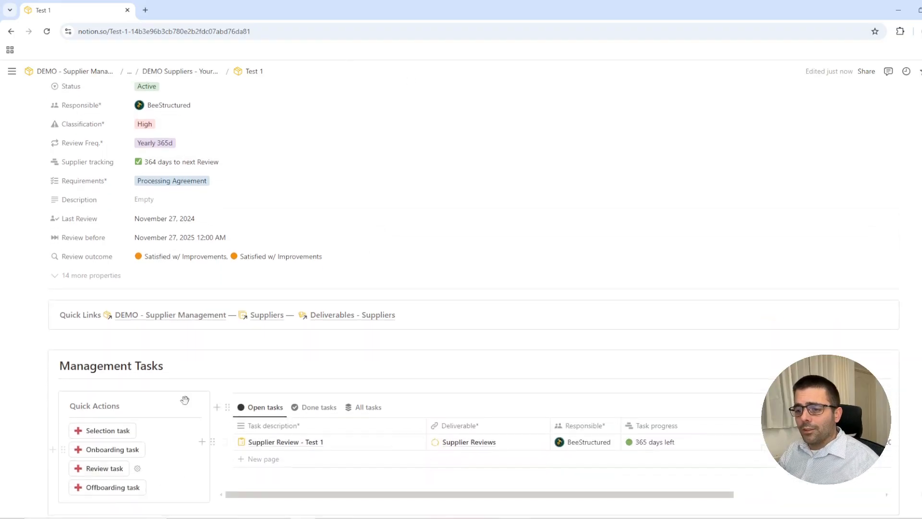
# Step: Go to the DEMO - Supplier Management page, examine the Onboard Supplier button's configured actions, and close its settings
pyautogui.click(175, 319)
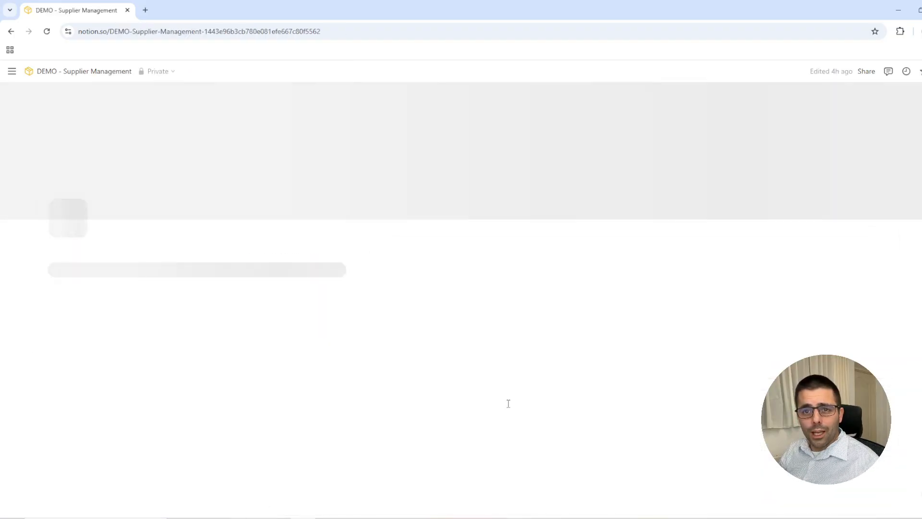
pyautogui.scroll(-7, 508, 403)
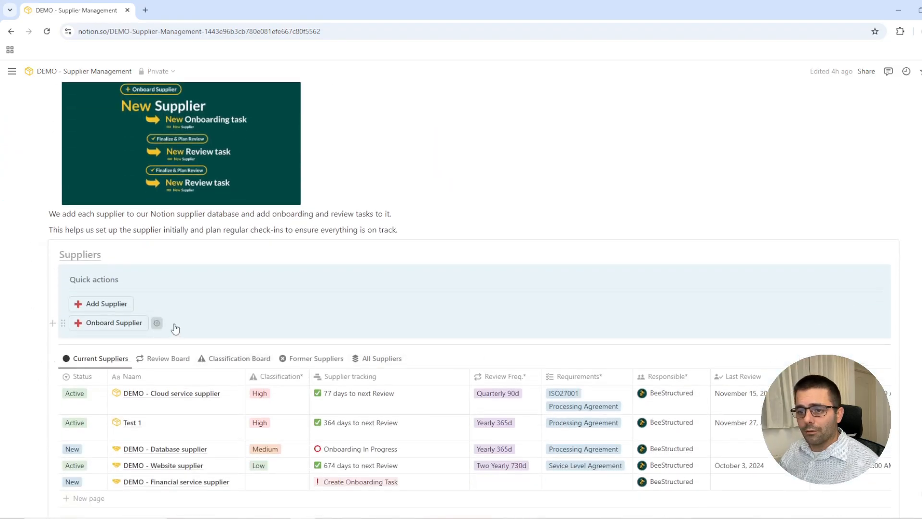
pyautogui.click(157, 322)
pyautogui.scroll(-2, 504, 337)
pyautogui.scroll(-3, 480, 311)
pyautogui.scroll(-1, 463, 312)
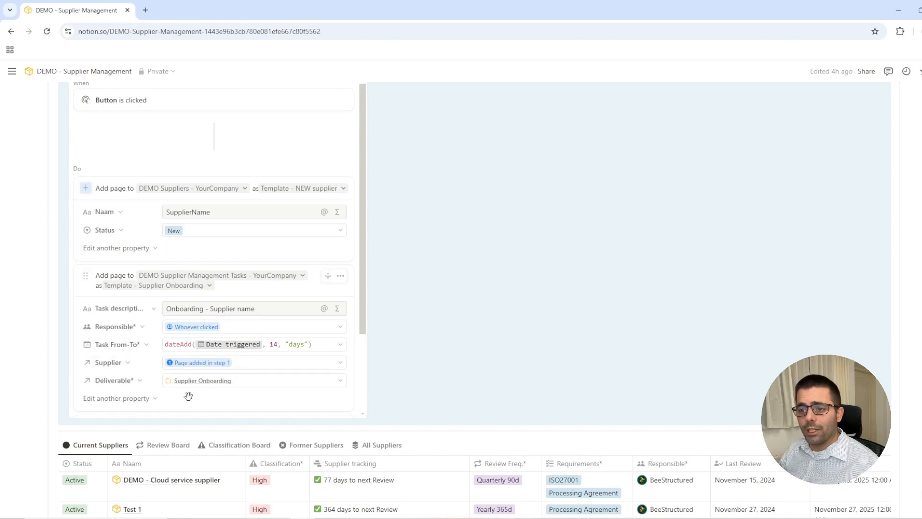
pyautogui.scroll(-3, 264, 325)
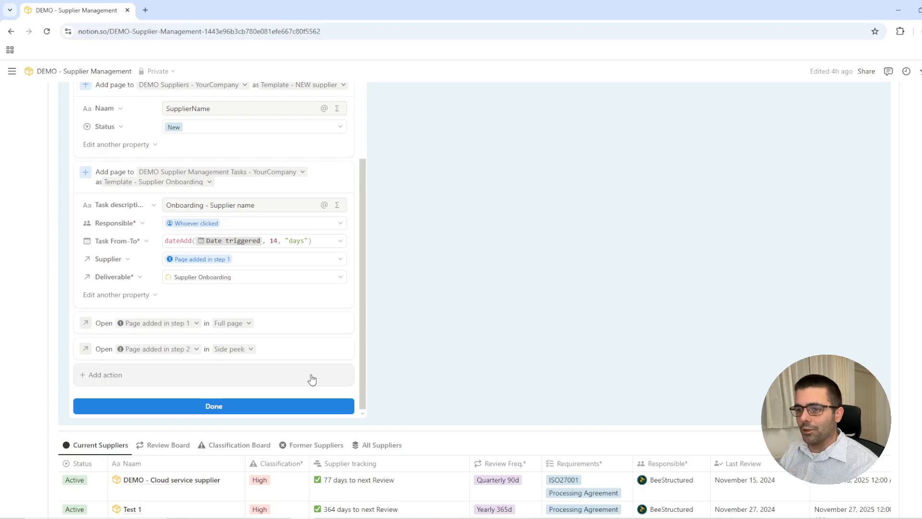
pyautogui.click(279, 409)
# Step: Open the Test 1 supplier from the Current Suppliers table as a full page
pyautogui.scroll(2, 284, 334)
pyautogui.click(227, 223)
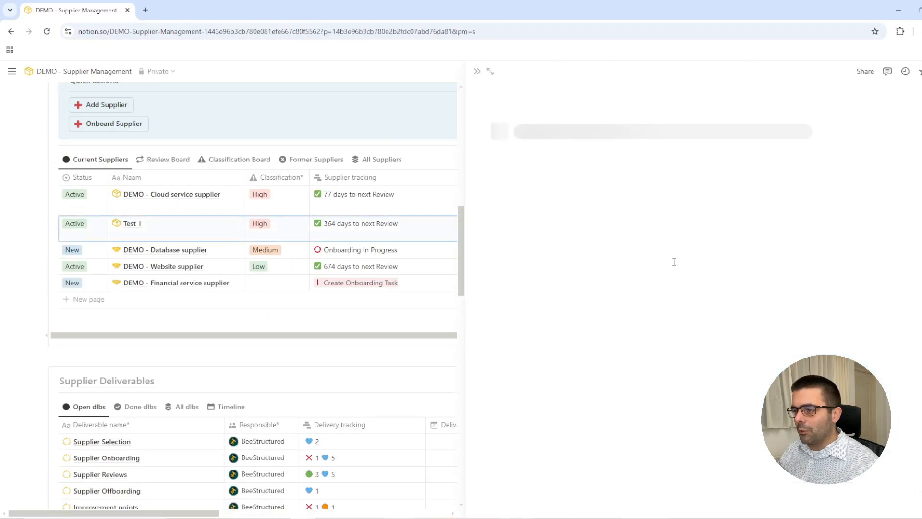
pyautogui.click(490, 72)
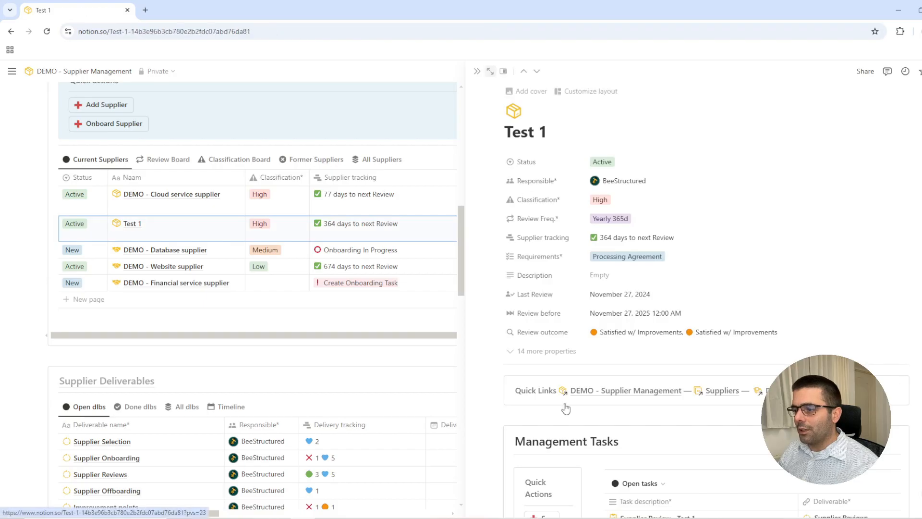
# Step: Show all of the supplier's management tasks and open the Onboarding - Test 1 task as a full page
pyautogui.scroll(-7, 562, 374)
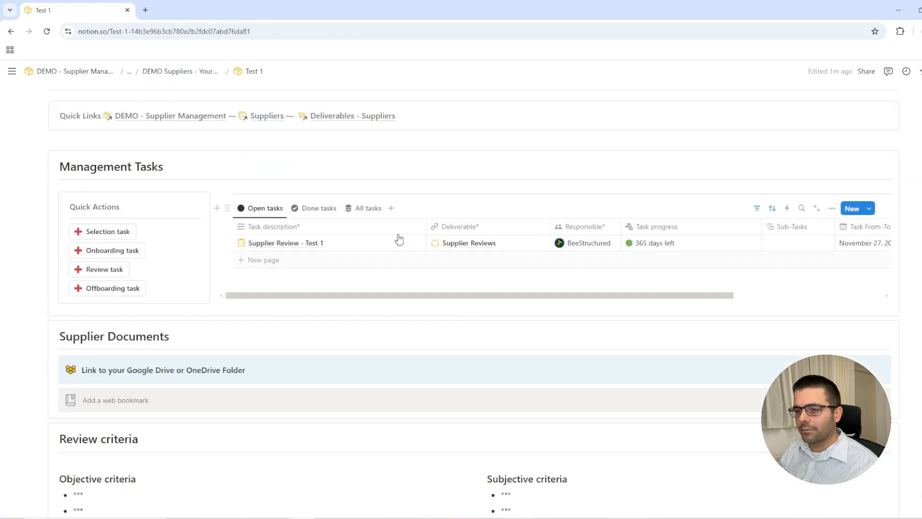
pyautogui.click(366, 208)
pyautogui.click(405, 292)
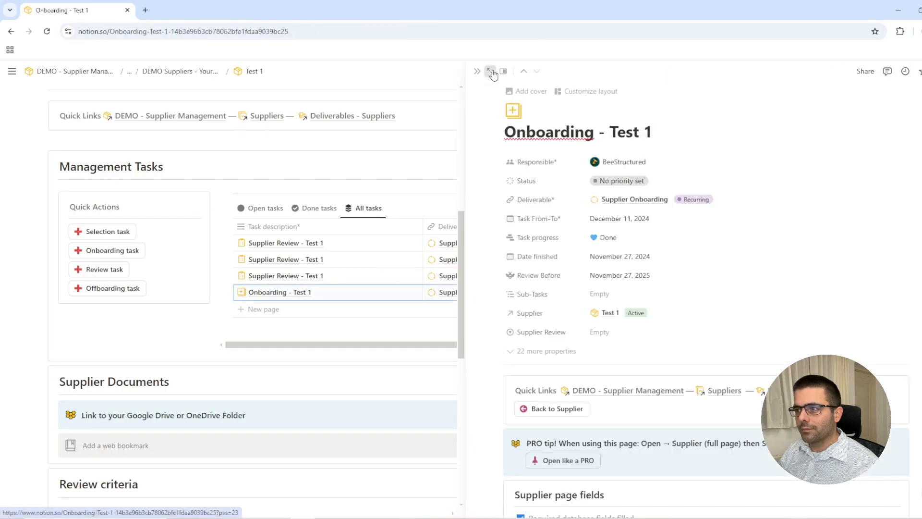
pyautogui.click(489, 72)
# Step: Open the onboarding task's Finalize & plan review button settings, examine the confirmation message formula, and close the formula editor
pyautogui.scroll(-8, 404, 331)
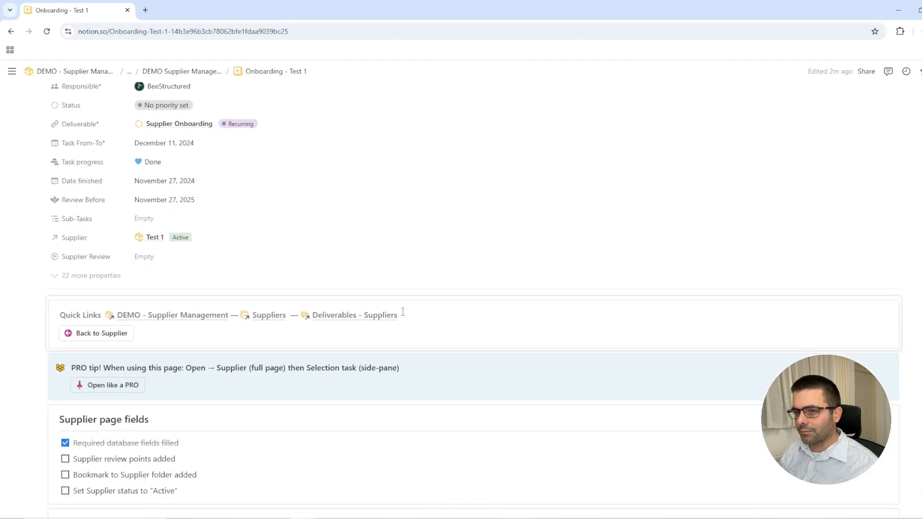
pyautogui.scroll(-4, 401, 309)
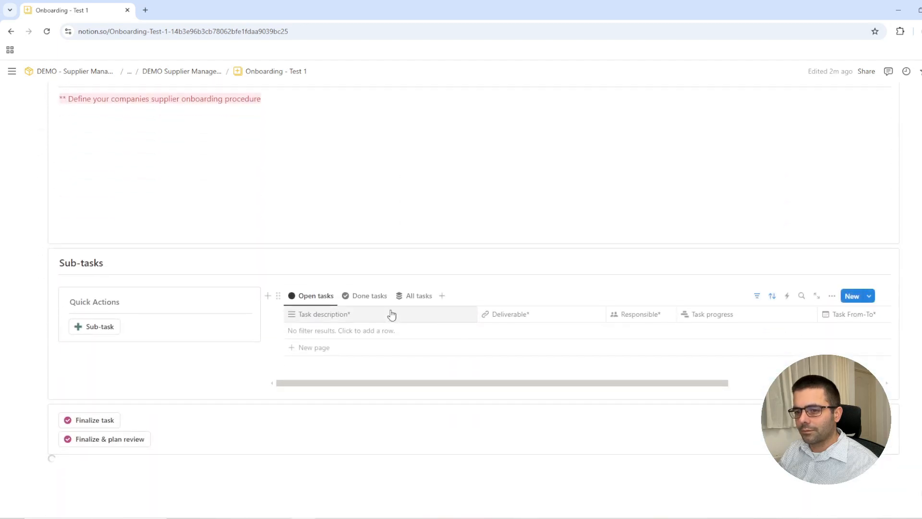
pyautogui.click(158, 439)
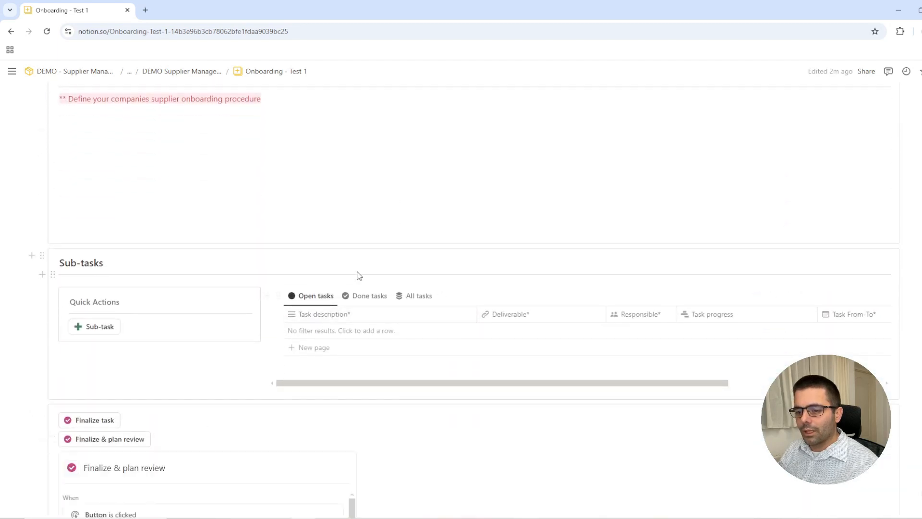
pyautogui.scroll(-5, 356, 271)
pyautogui.scroll(-2, 355, 271)
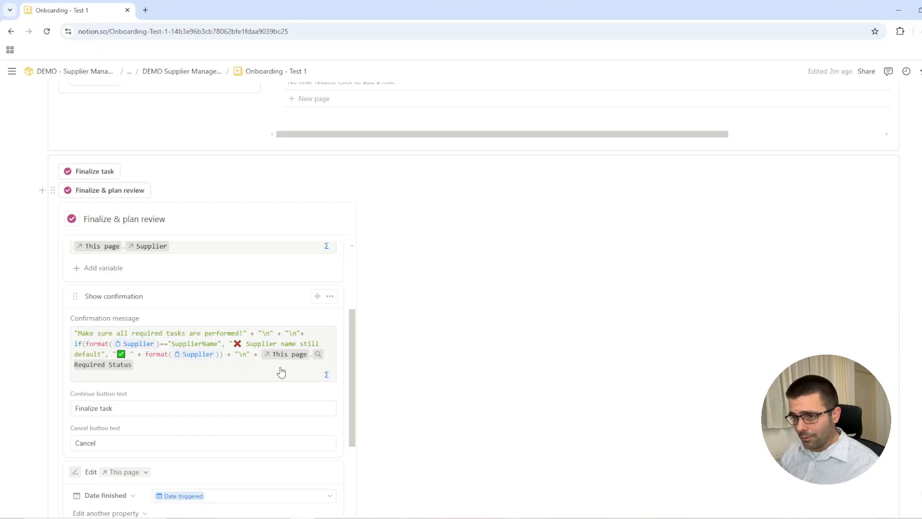
pyautogui.click(154, 355)
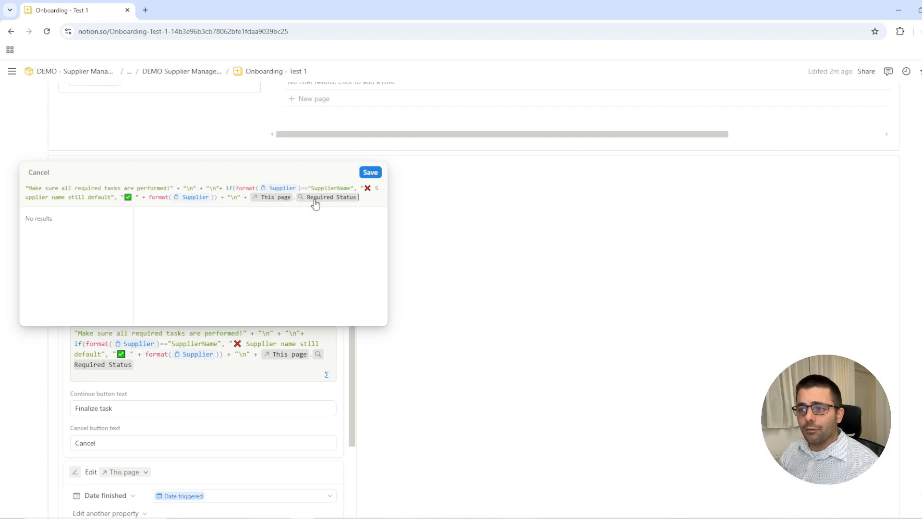
pyautogui.click(519, 259)
# Step: Expand the onboarding task's hidden properties and examine the Required Status field
pyautogui.scroll(3, 461, 288)
pyautogui.scroll(15, 426, 306)
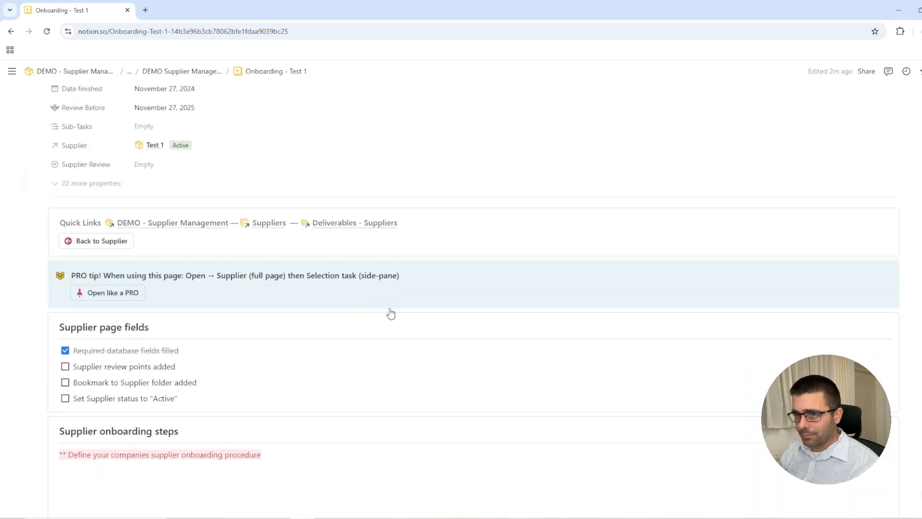
pyautogui.click(109, 429)
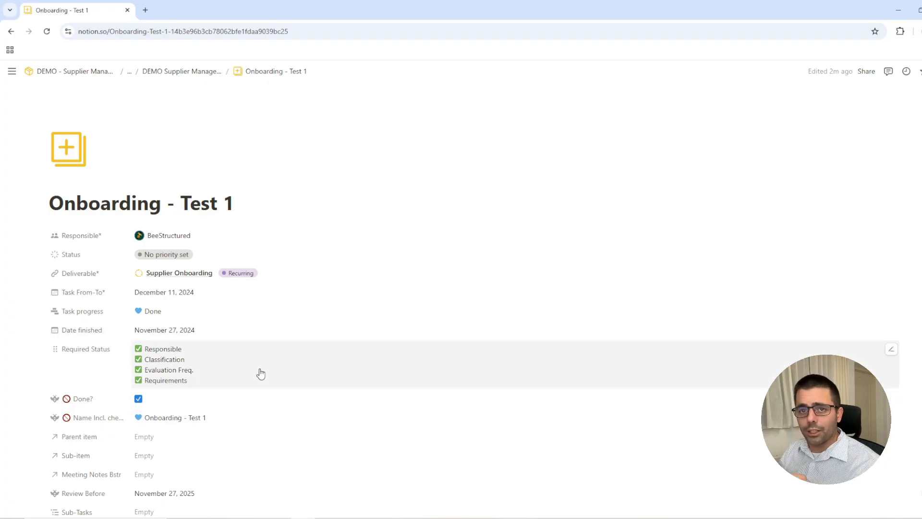
# Step: Reopen the Finalize & plan review confirmation message formula and append + "\n" + after Required Status
pyautogui.scroll(-3, 316, 383)
pyautogui.scroll(-7, 318, 383)
pyautogui.scroll(-10, 107, 346)
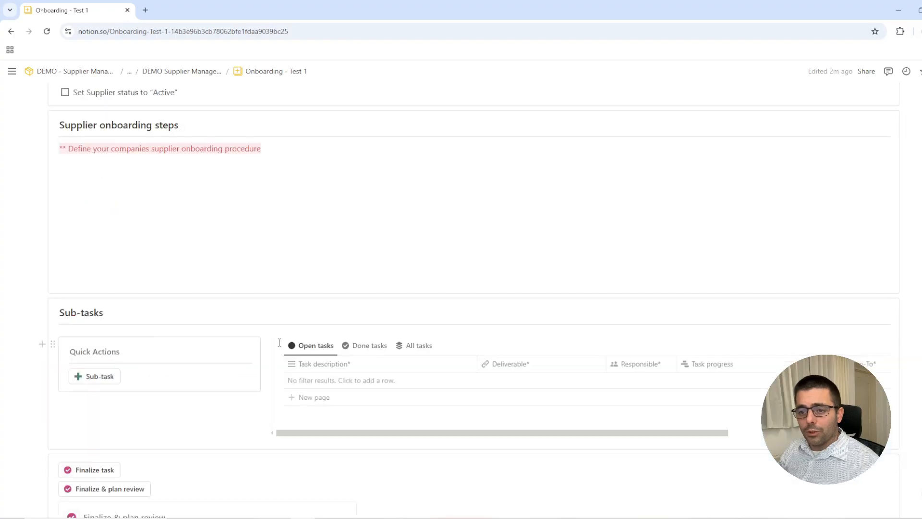
pyautogui.scroll(-9, 257, 345)
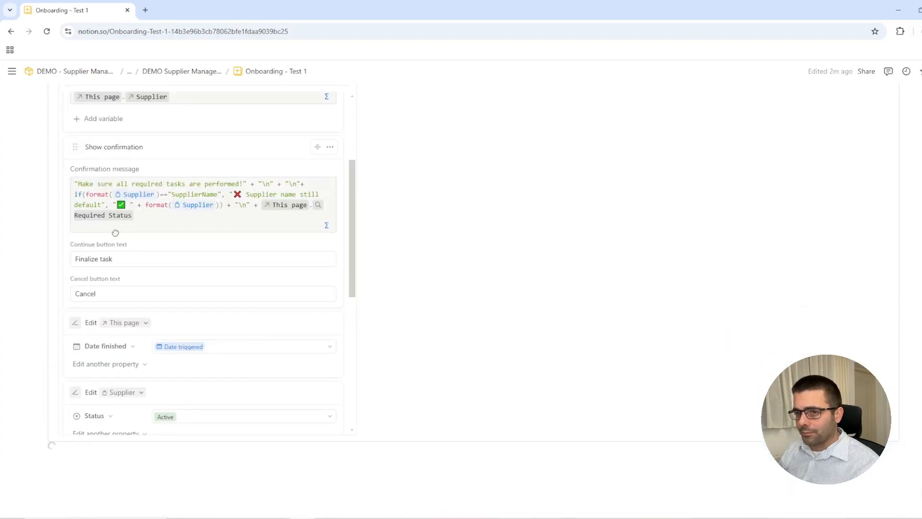
pyautogui.click(149, 221)
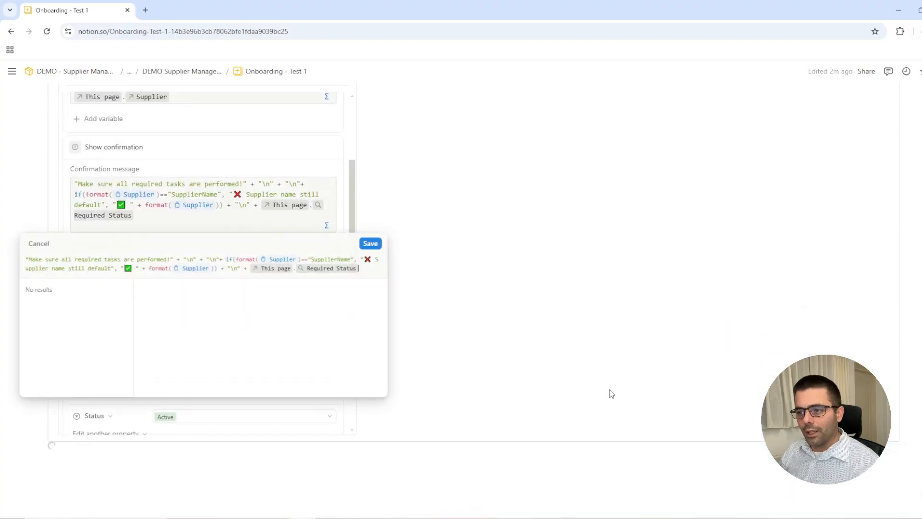
pyautogui.write('+')
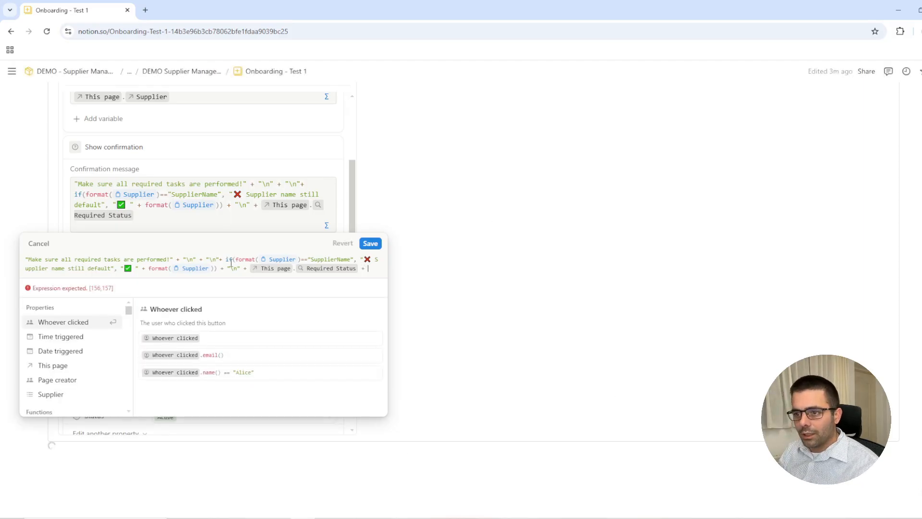
pyautogui.moveTo(228, 268); pyautogui.dragTo(245, 271)
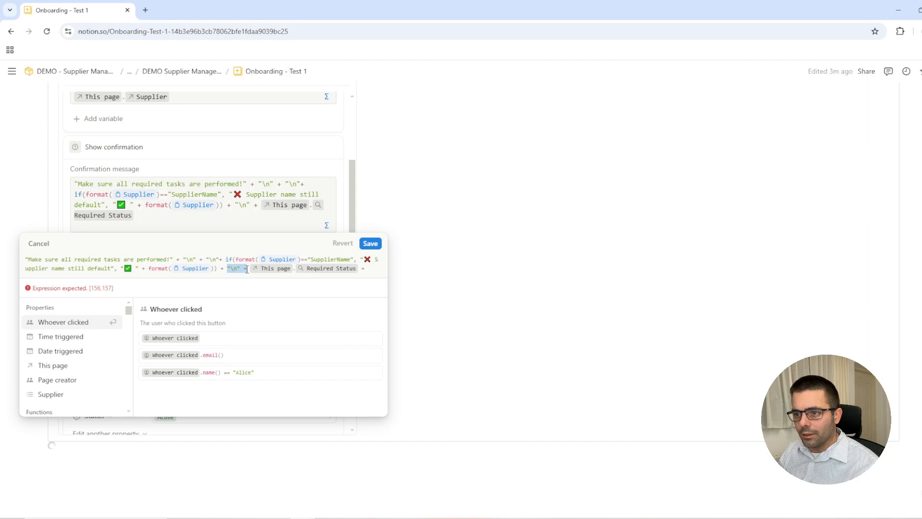
pyautogui.click(369, 265)
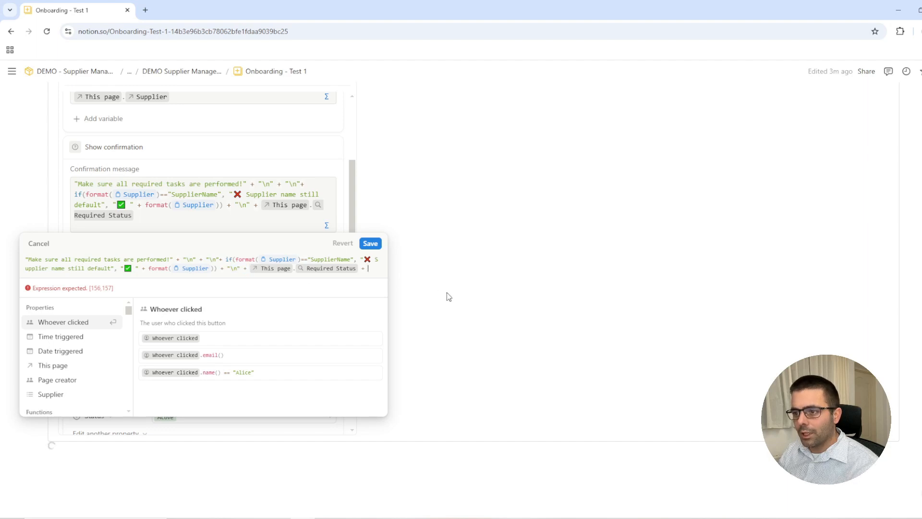
pyautogui.write('"\\n" +')
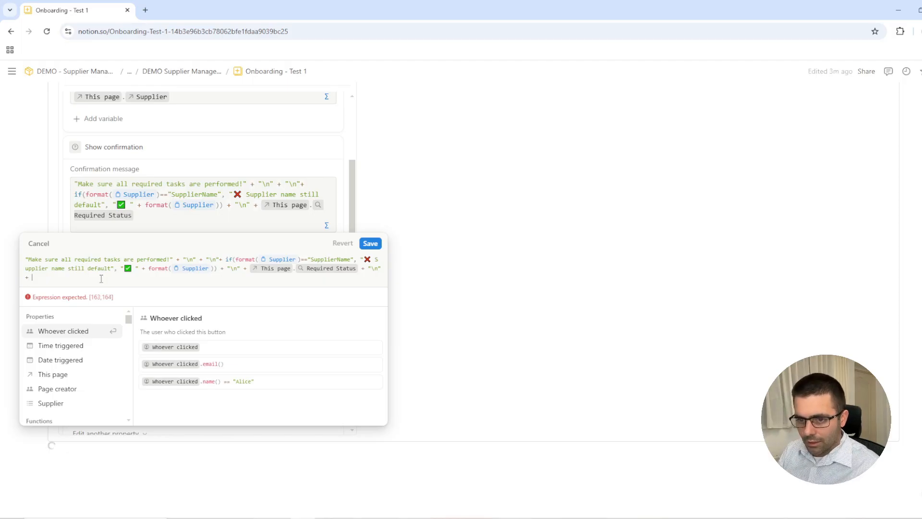
# Step: Append Supplier.map(current.Classification*) to the Finalize & plan review confirmation message formula and save the button settings
pyautogui.click(77, 404)
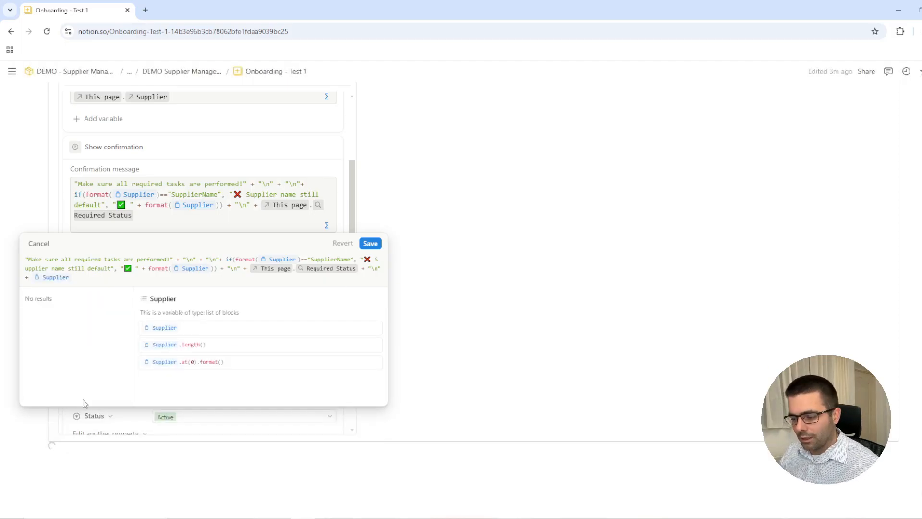
pyautogui.write('.map')
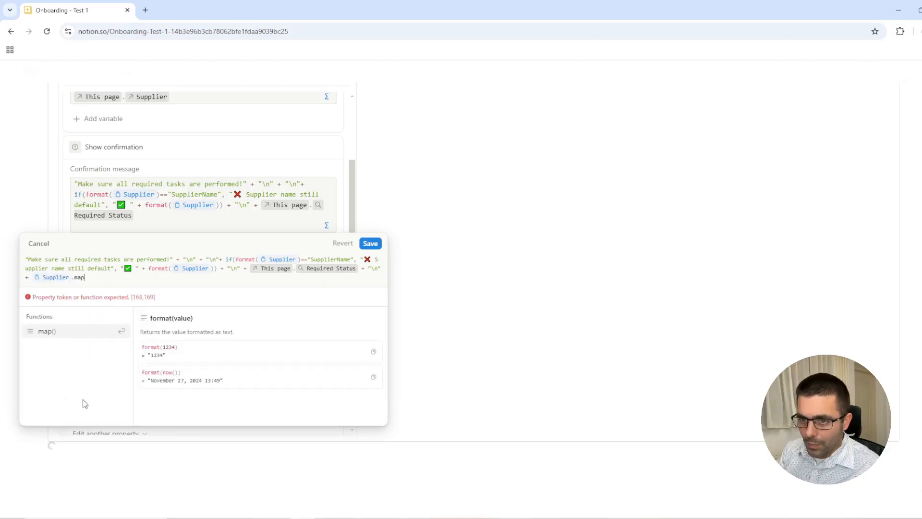
pyautogui.write('(c')
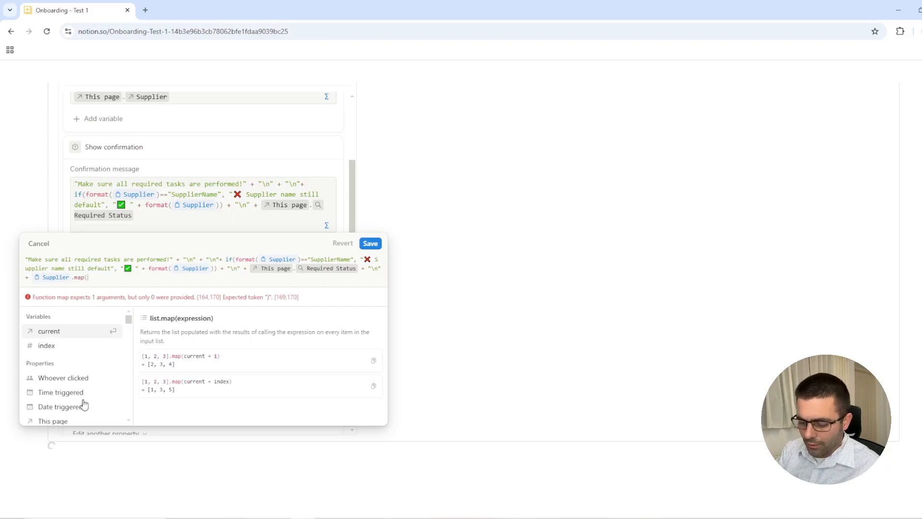
pyautogui.click(82, 331)
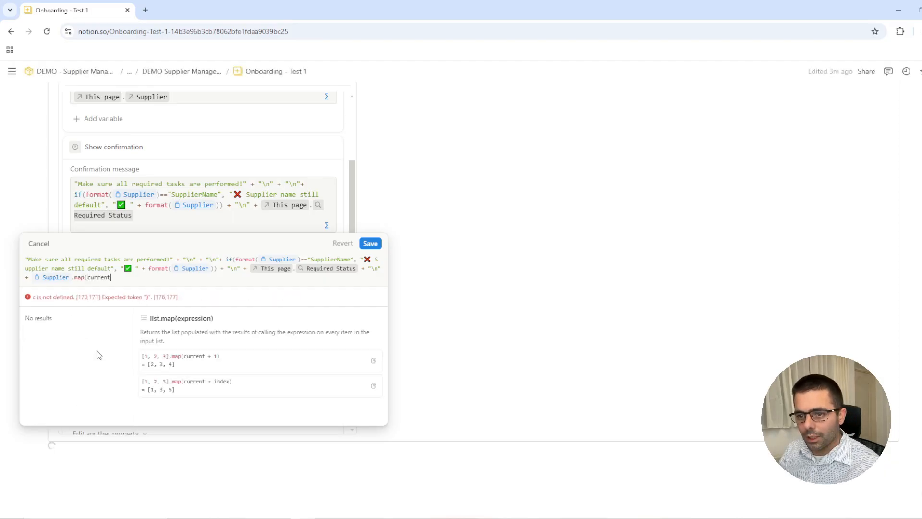
pyautogui.write('.')
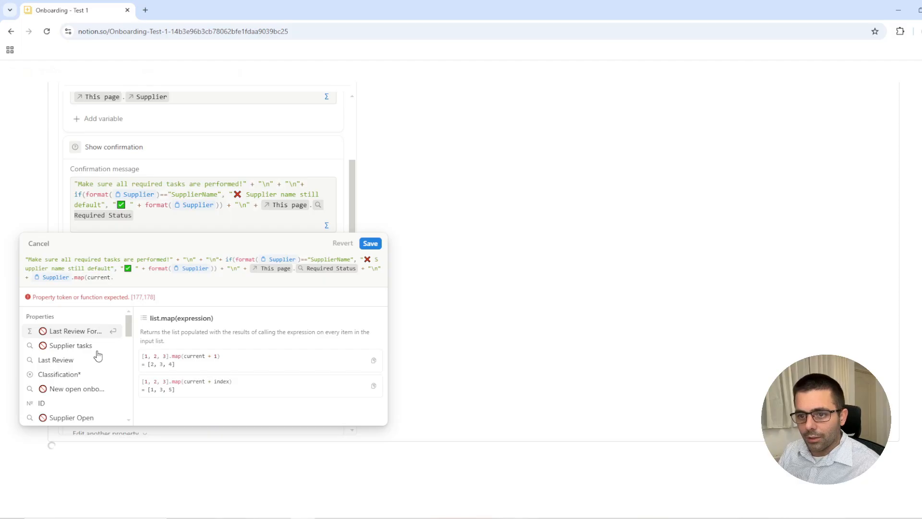
pyautogui.click(75, 374)
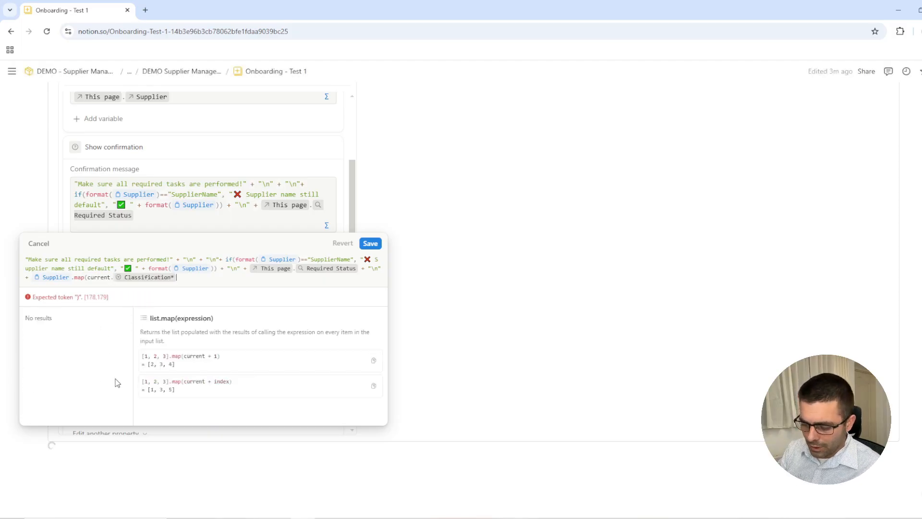
pyautogui.write(')')
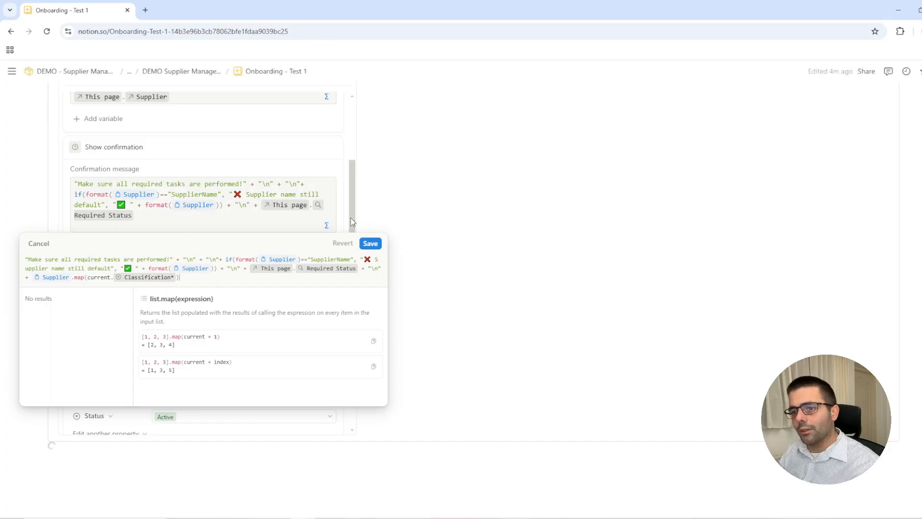
pyautogui.click(370, 243)
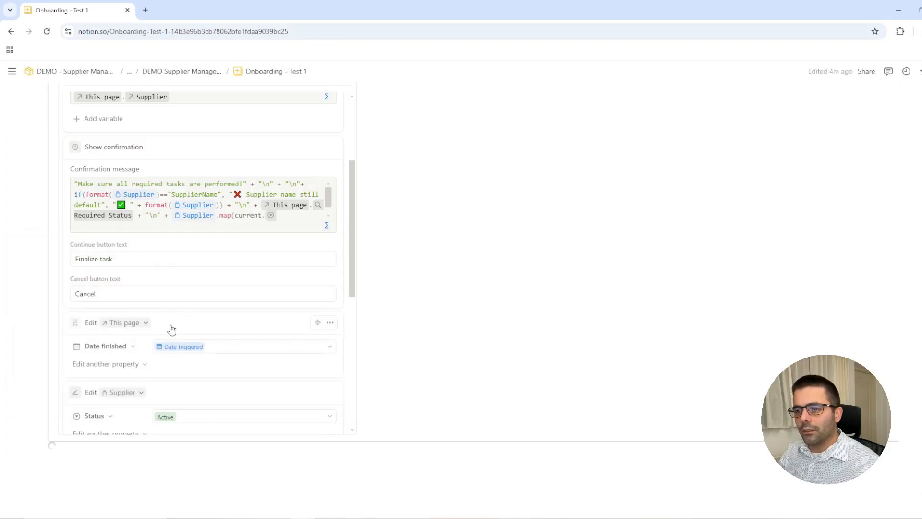
pyautogui.scroll(-6, 173, 323)
pyautogui.scroll(-2, 211, 394)
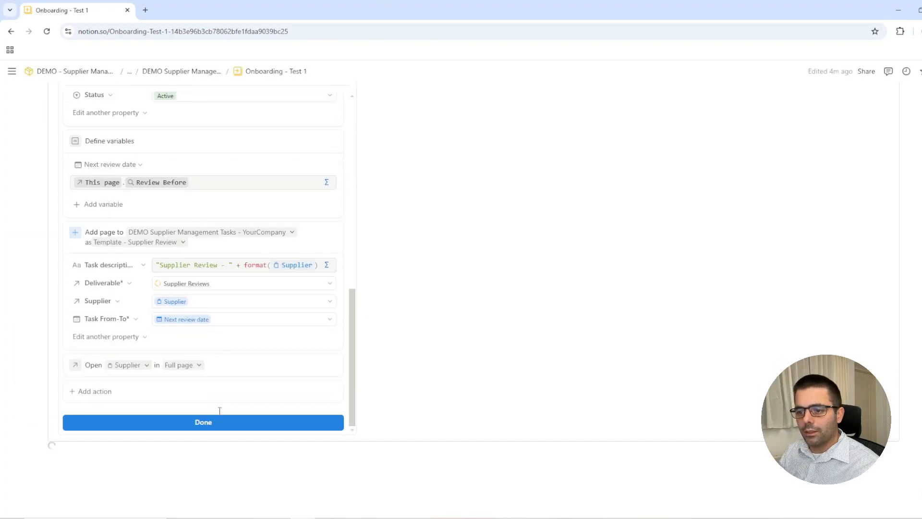
pyautogui.click(204, 423)
# Step: Run Finalize & plan review, examine the supplier classification line in the confirmation message, and cancel the finalization
pyautogui.click(117, 358)
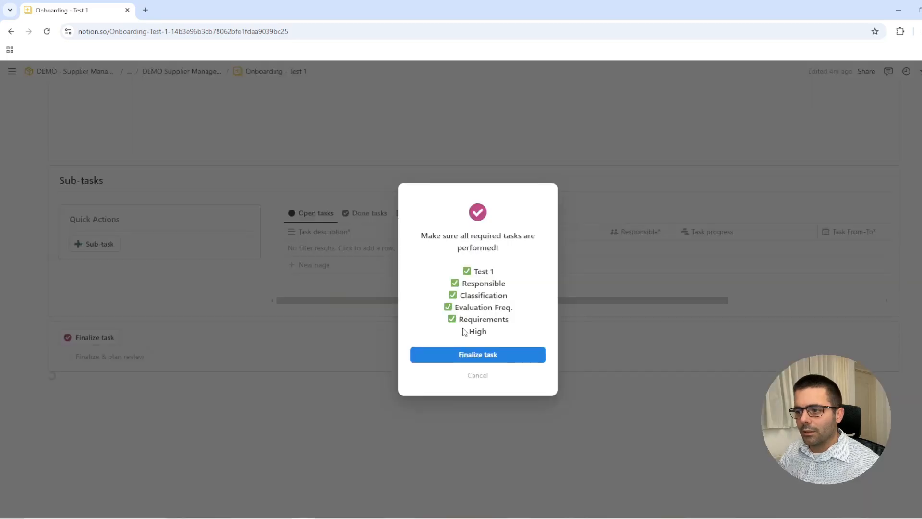
pyautogui.moveTo(468, 332); pyautogui.dragTo(487, 332)
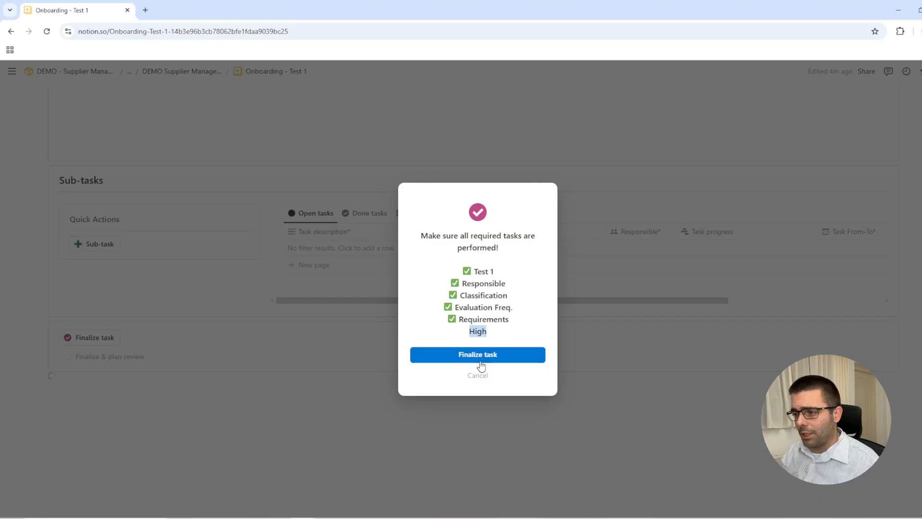
pyautogui.click(486, 364)
# Step: Examine the onboarding task's Finalize & plan review settings, including the page edits, next review date variable and added review page
pyautogui.click(159, 357)
pyautogui.scroll(-3, 236, 312)
pyautogui.scroll(-3, 236, 311)
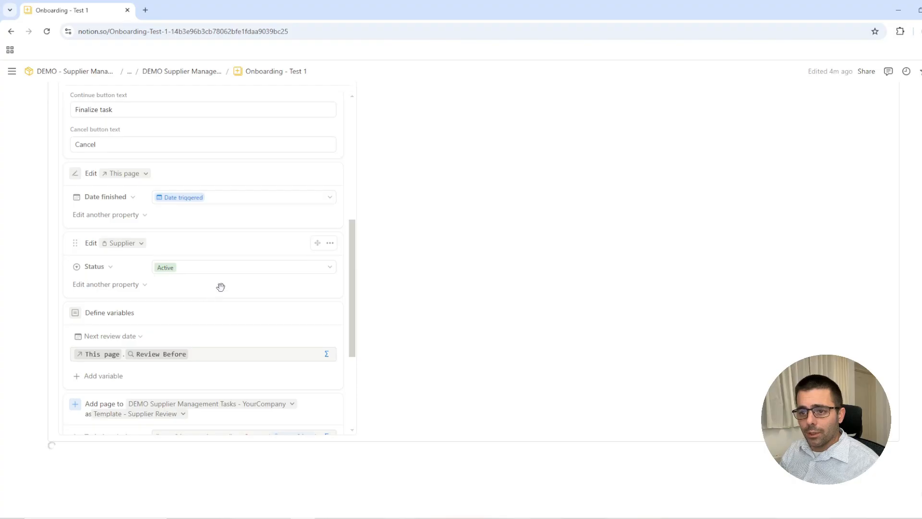
pyautogui.scroll(-2, 220, 287)
pyautogui.scroll(-1, 220, 287)
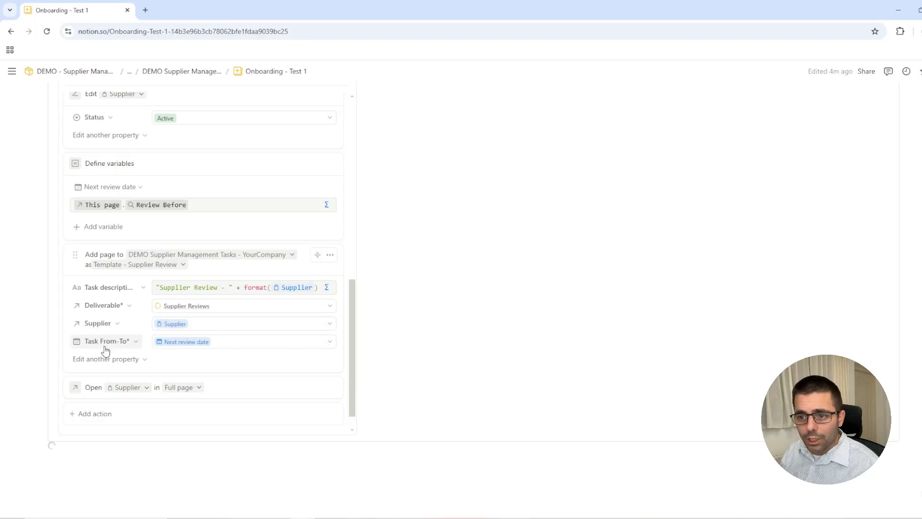
pyautogui.scroll(-2, 251, 333)
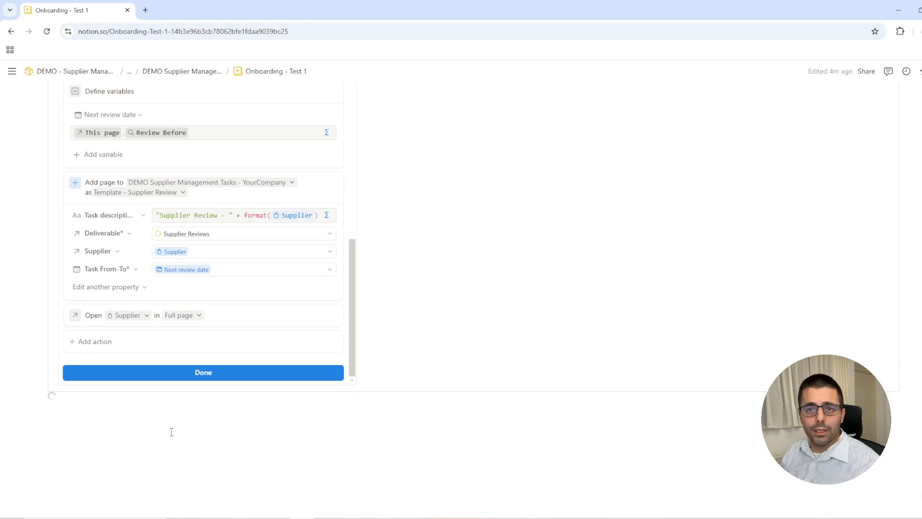
pyautogui.click(205, 374)
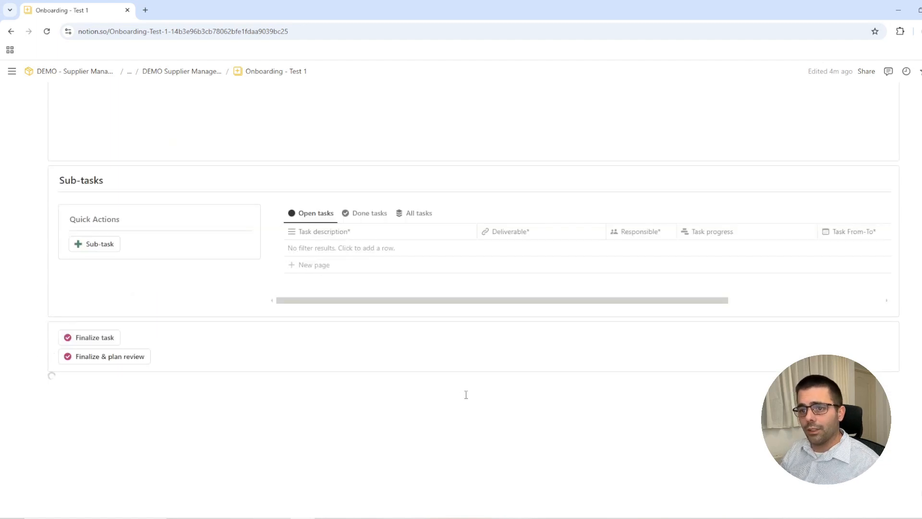
pyautogui.moveTo(841, 264)
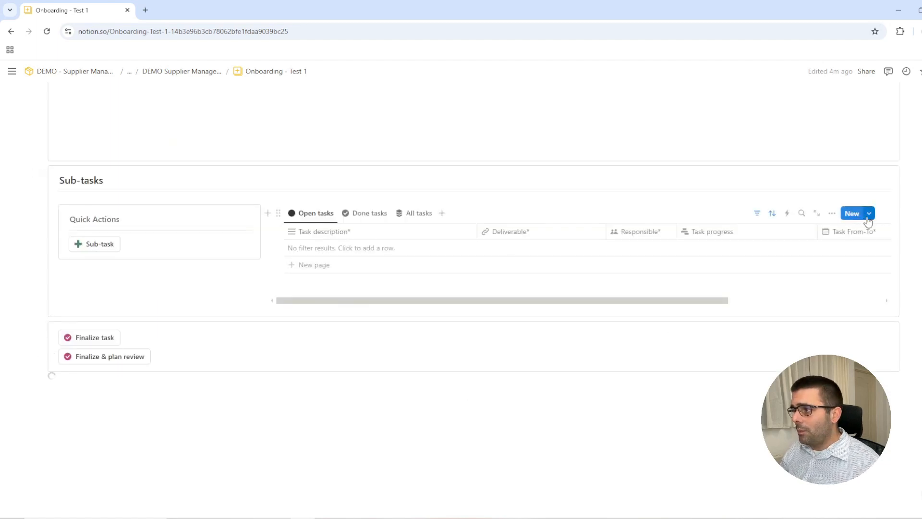
pyautogui.click(868, 216)
pyautogui.press('Escape')
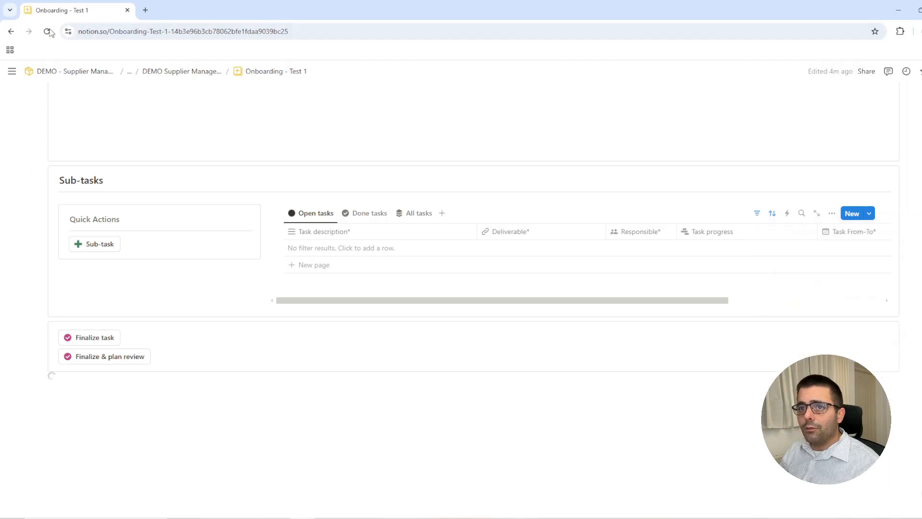
# Step: Return to the Test 1 supplier page and open the Supplier Review - Test 1 task directly above the onboarding task in side peek
pyautogui.click(11, 31)
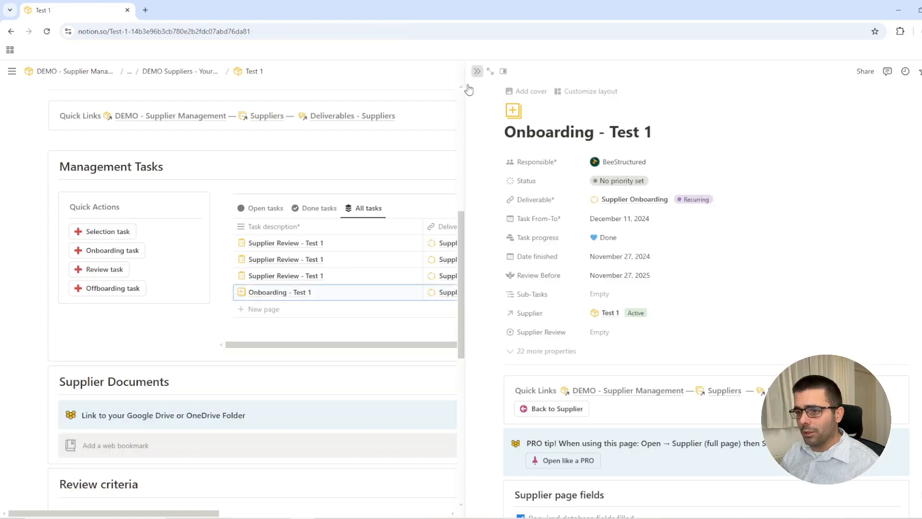
pyautogui.click(384, 286)
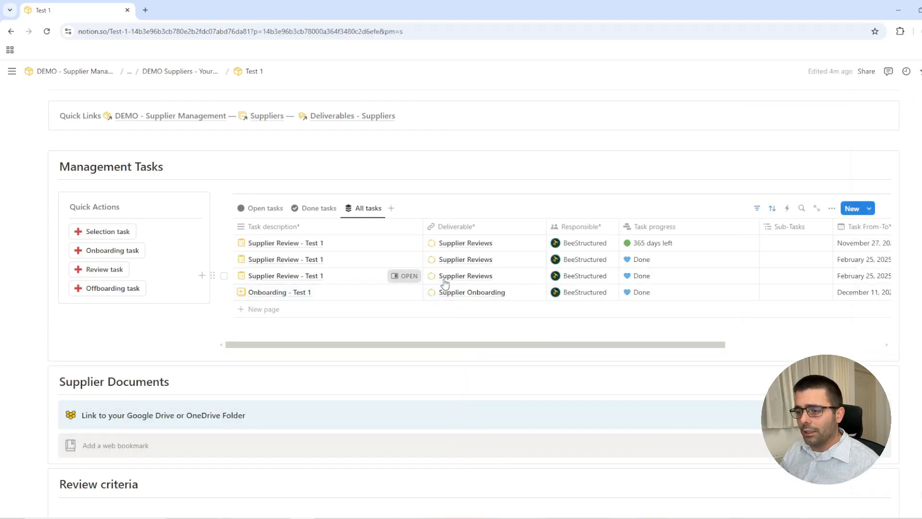
pyautogui.click(404, 276)
pyautogui.scroll(-15, 628, 299)
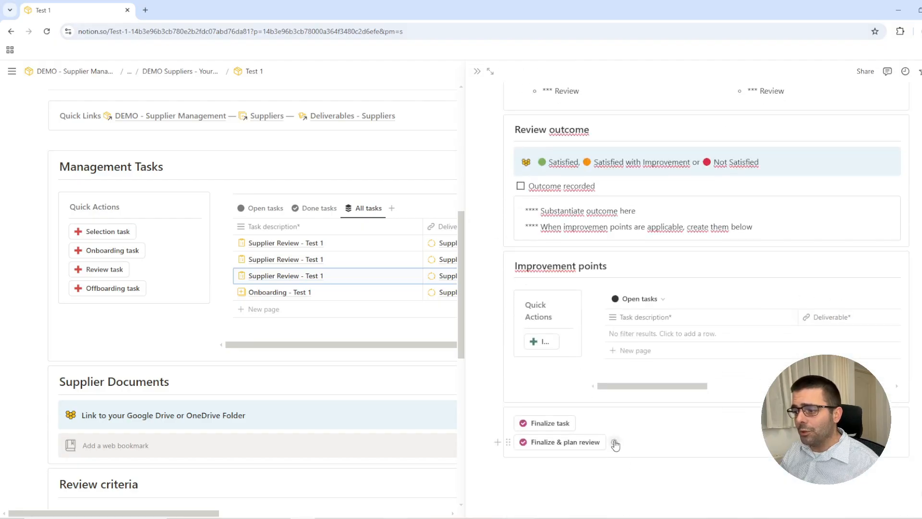
# Step: Examine the review task's Finalize & plan review button settings, including its Supplier Review check and next review date variable
pyautogui.click(616, 442)
pyautogui.scroll(-3, 697, 384)
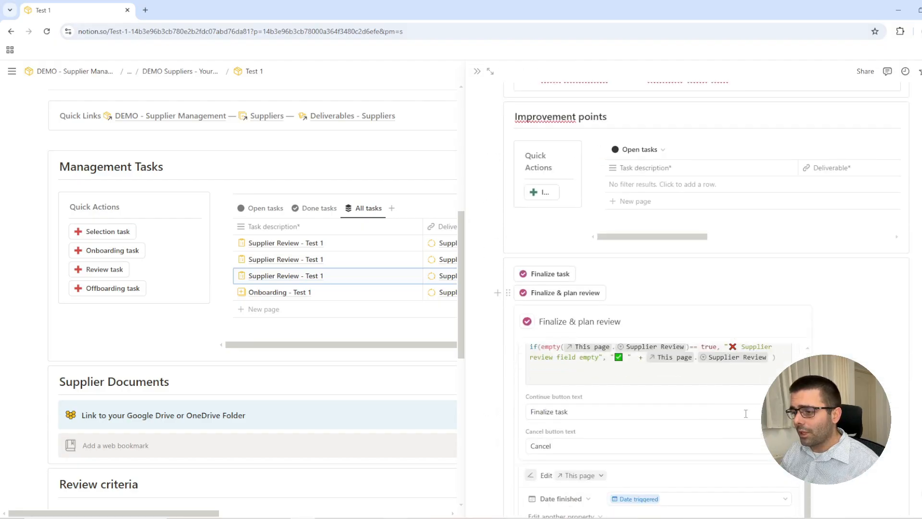
pyautogui.scroll(2, 721, 418)
pyautogui.scroll(-4, 733, 409)
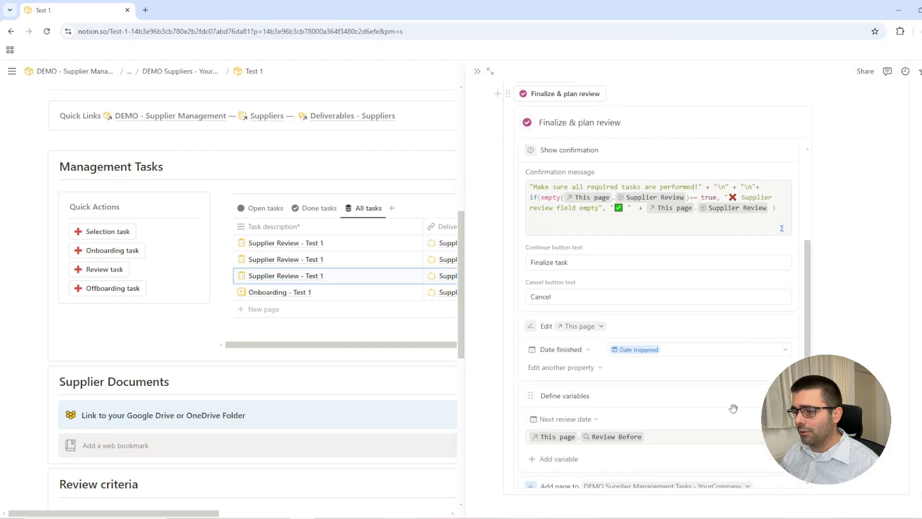
pyautogui.scroll(-4, 730, 394)
pyautogui.scroll(8, 725, 368)
pyautogui.scroll(1, 725, 366)
pyautogui.scroll(3, 710, 353)
pyautogui.click(613, 247)
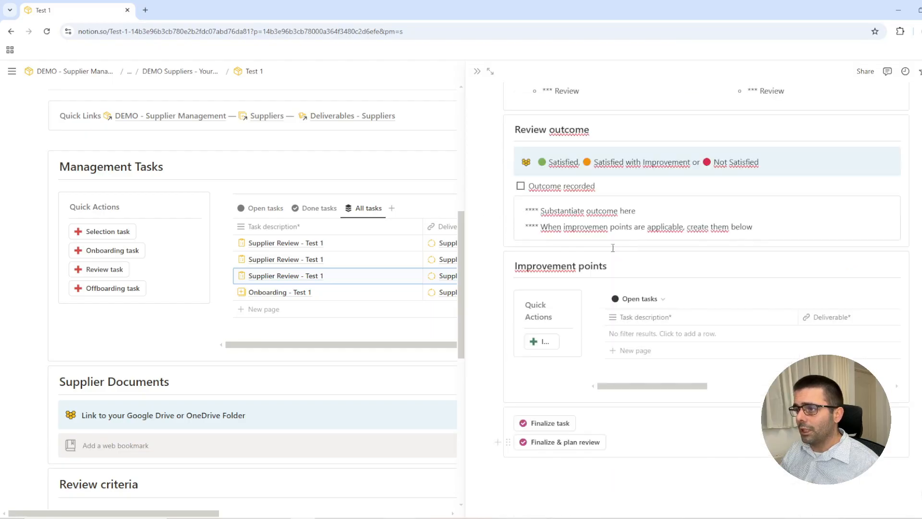
# Step: Examine the review task's Back to Supplier button settings, with its Supplier variable and full-page open action
pyautogui.scroll(7, 614, 289)
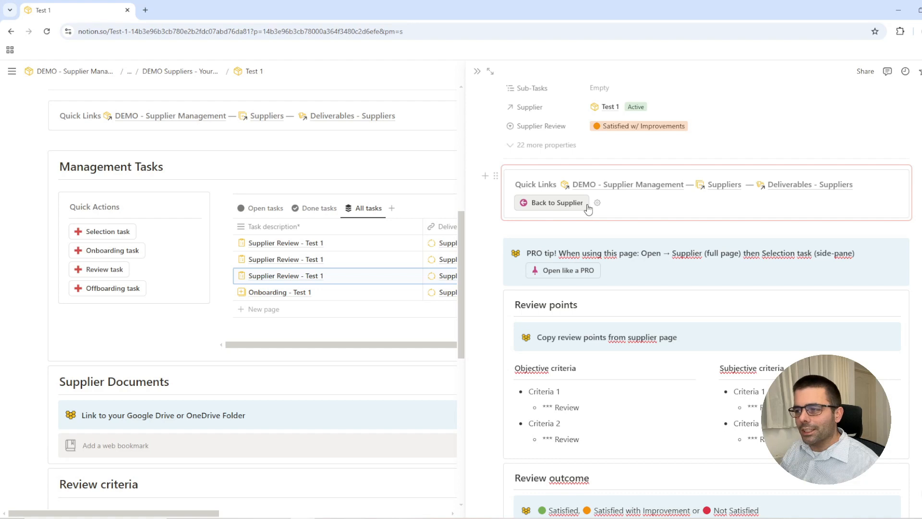
pyautogui.click(597, 203)
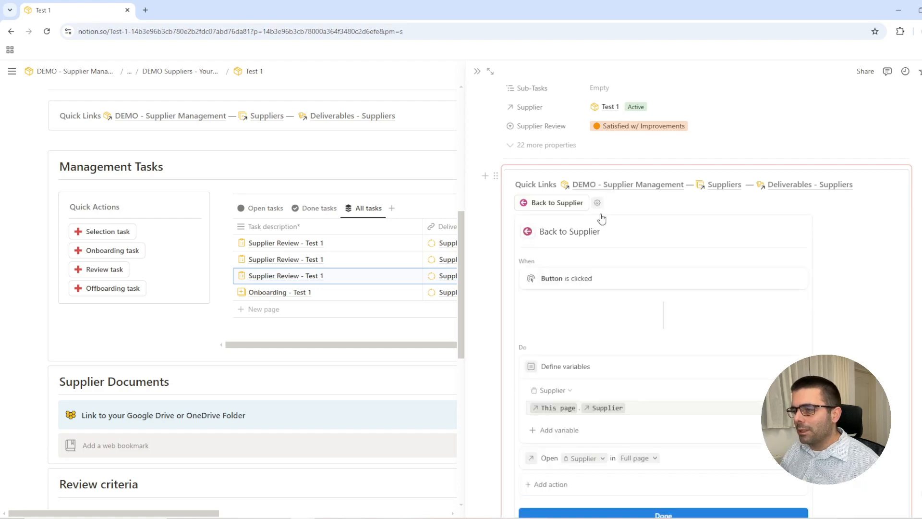
pyautogui.scroll(-2, 682, 399)
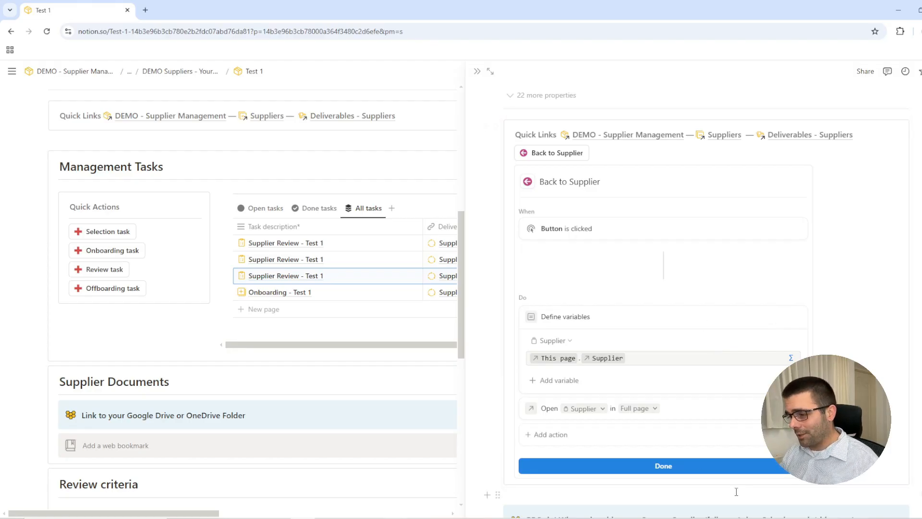
pyautogui.click(688, 466)
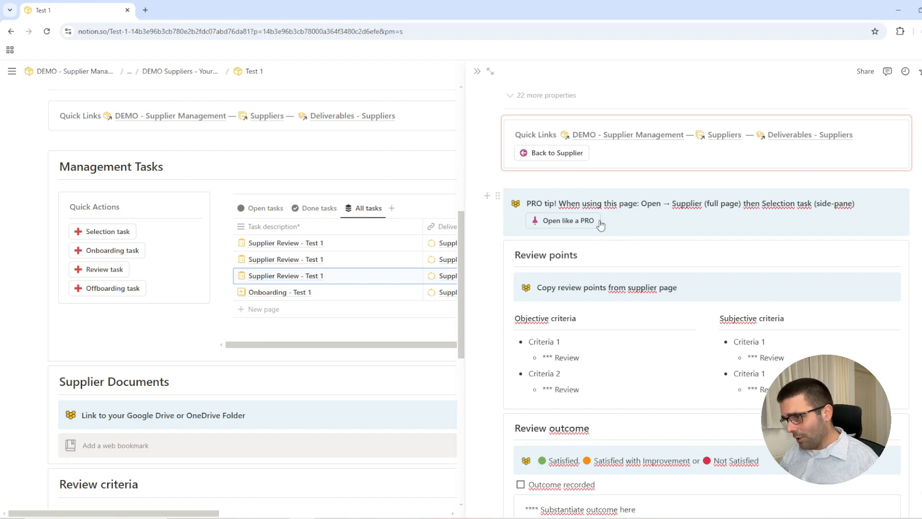
# Step: Open the Supplier Review - Test 1 task as a full page and run its Open like a PRO button
pyautogui.scroll(3, 398, 298)
pyautogui.scroll(5, 380, 320)
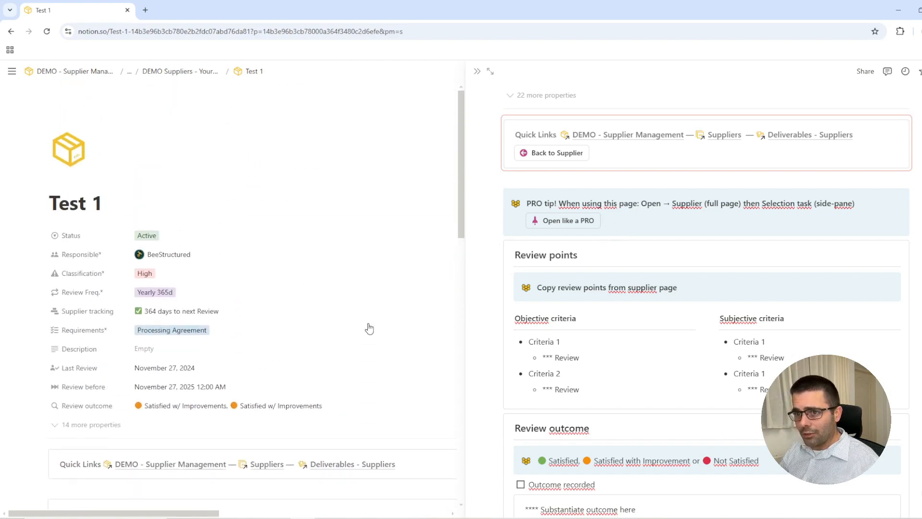
pyautogui.scroll(5, 647, 399)
pyautogui.moveTo(647, 398)
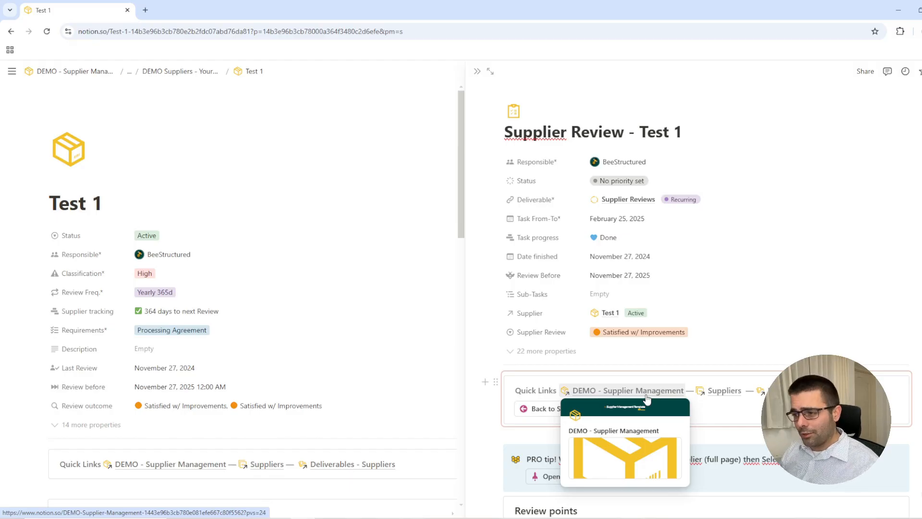
pyautogui.click(490, 71)
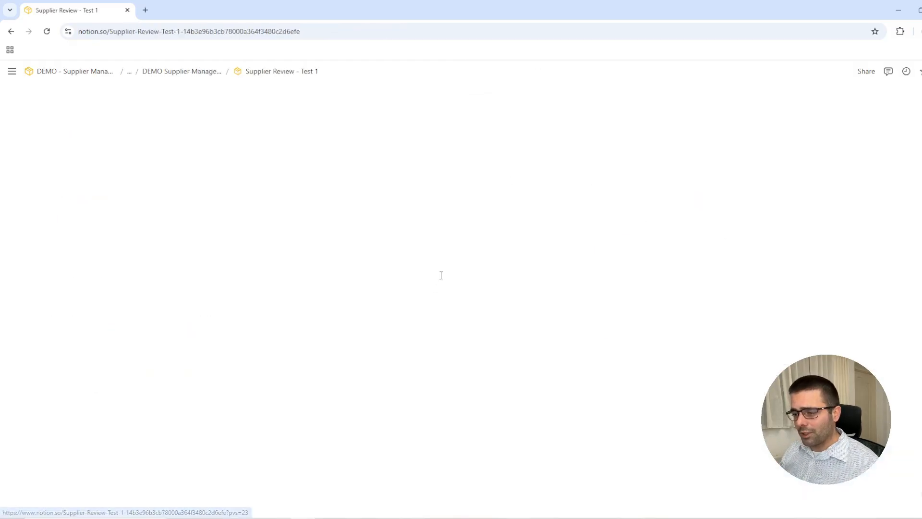
pyautogui.scroll(-15, 366, 372)
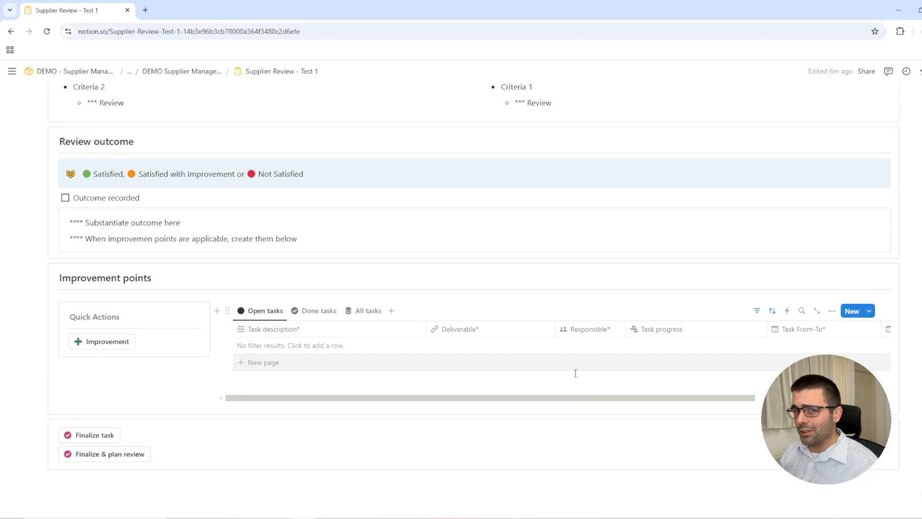
pyautogui.scroll(6, 366, 377)
pyautogui.scroll(2, 368, 377)
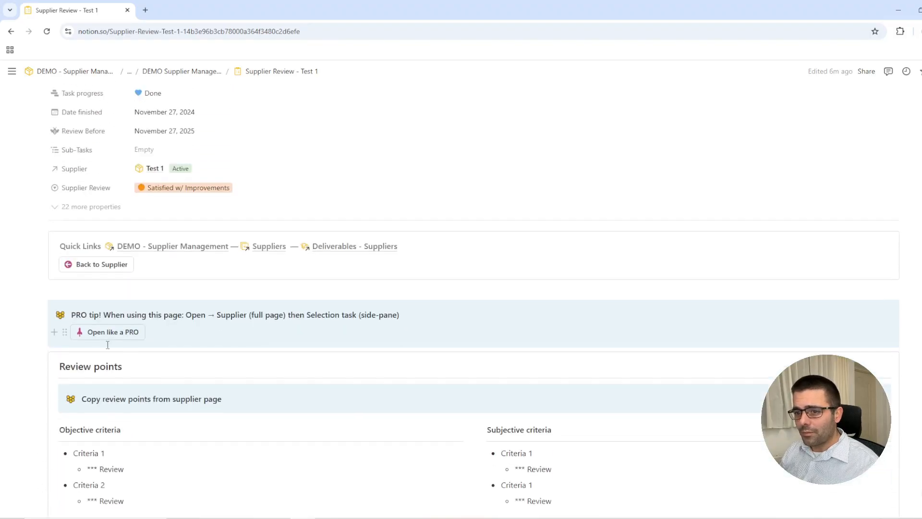
pyautogui.click(103, 333)
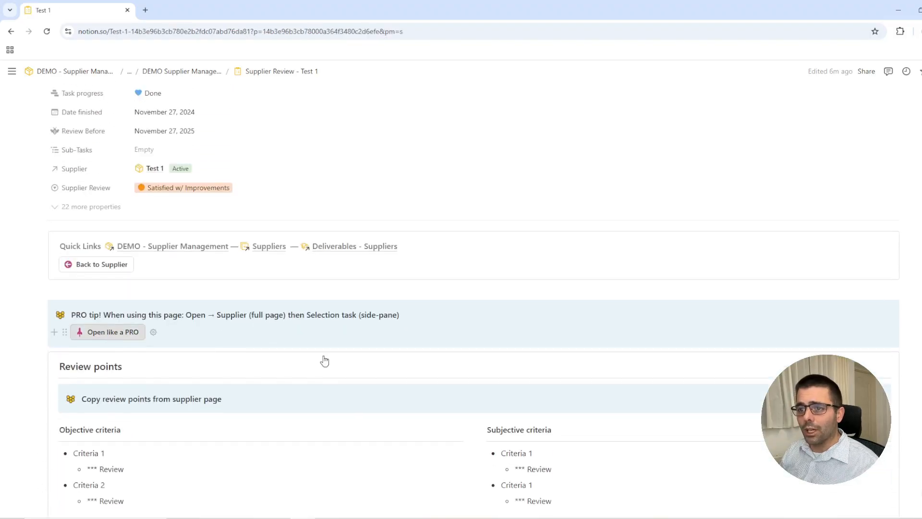